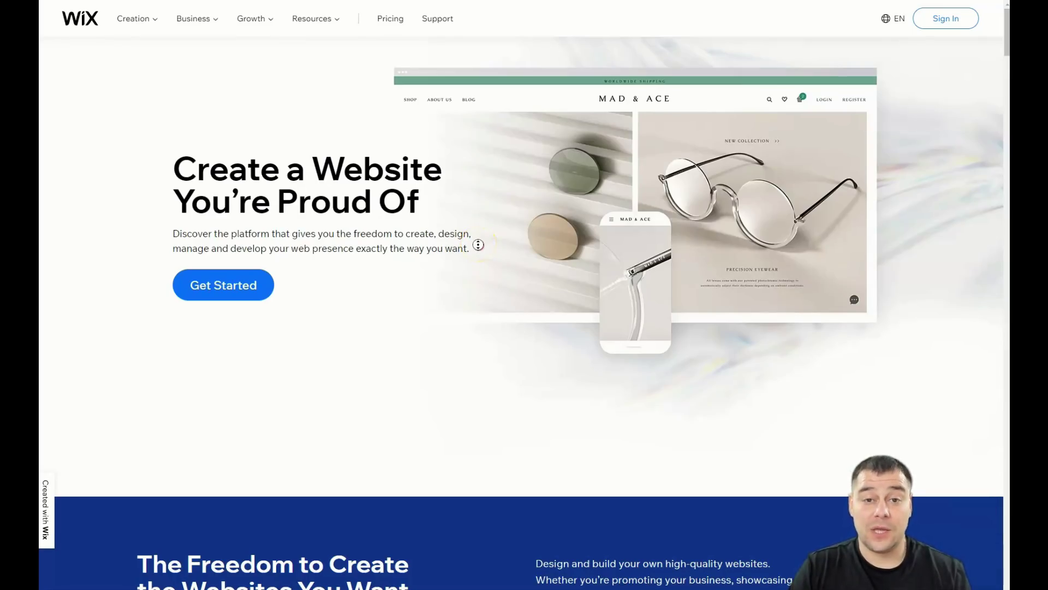
Step: Scroll down through the Wix marketing homepage and back up toward the top
scroll(479, 245, "down", 5)
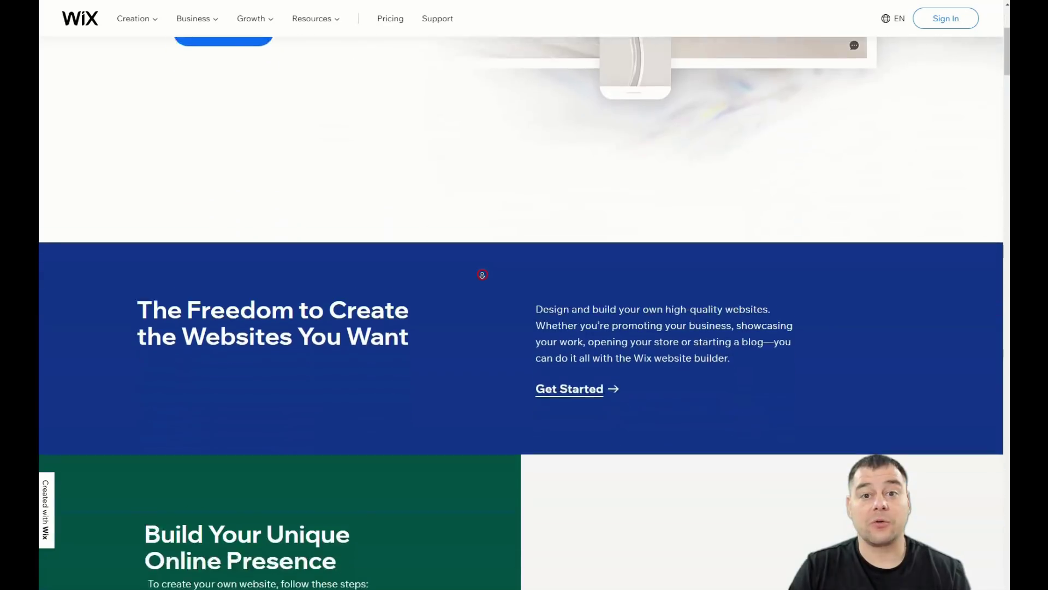
scroll(482, 275, "down", 7)
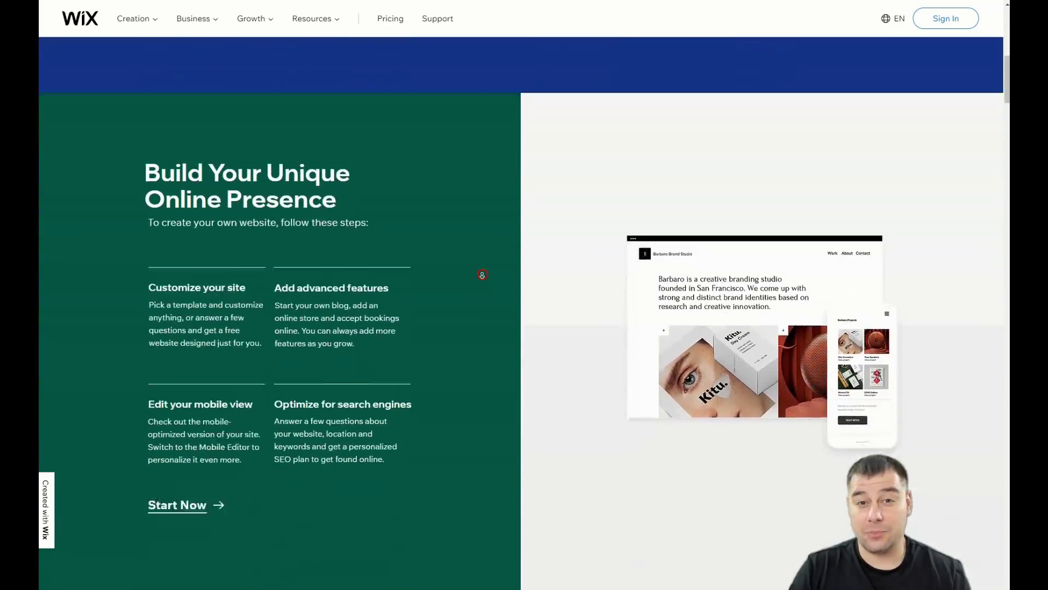
scroll(482, 275, "down", 7)
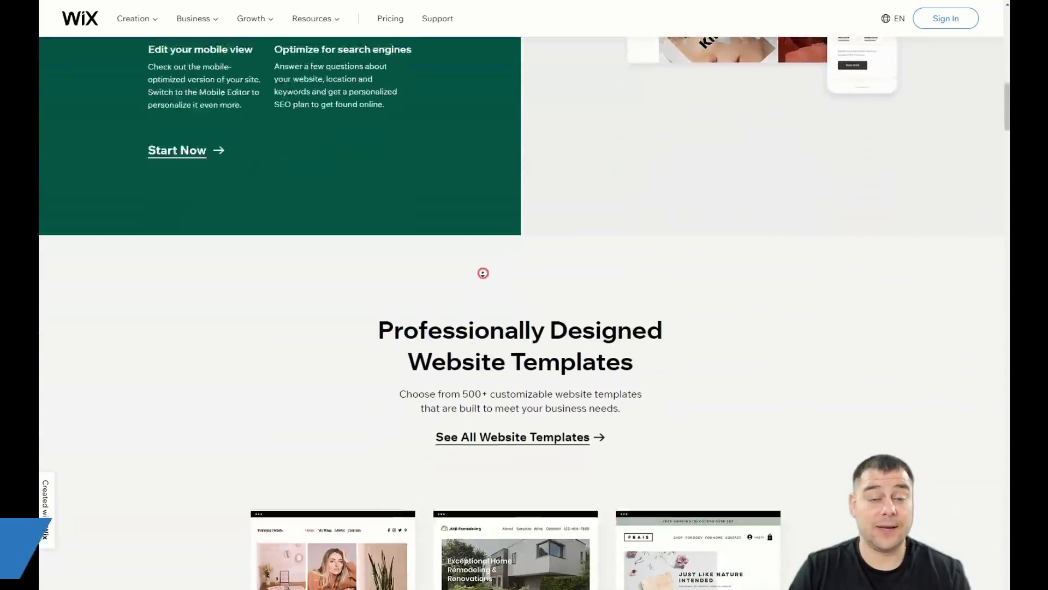
scroll(483, 273, "down", 6)
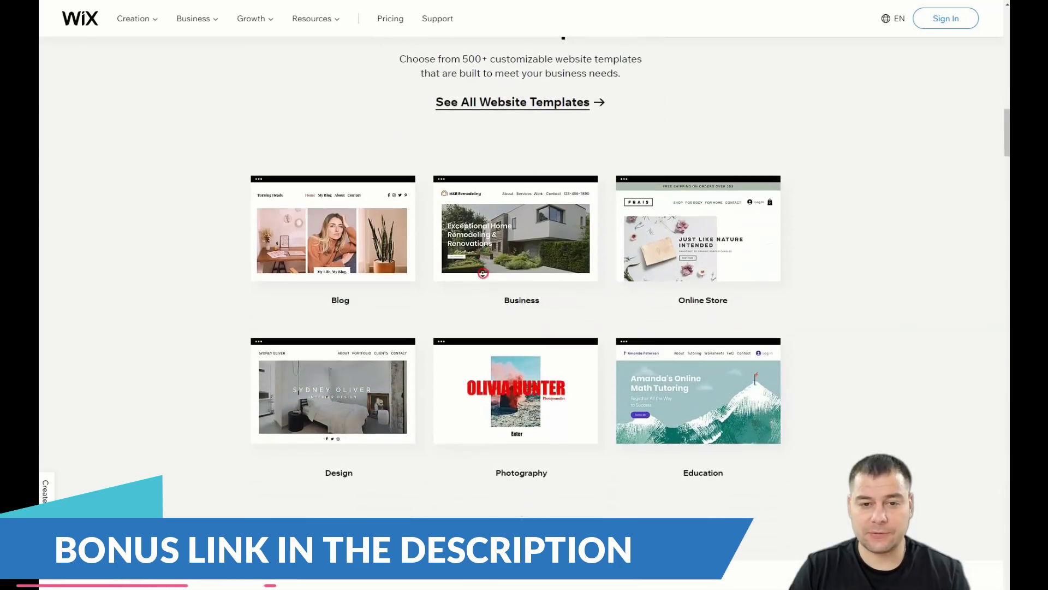
scroll(483, 273, "down", 6)
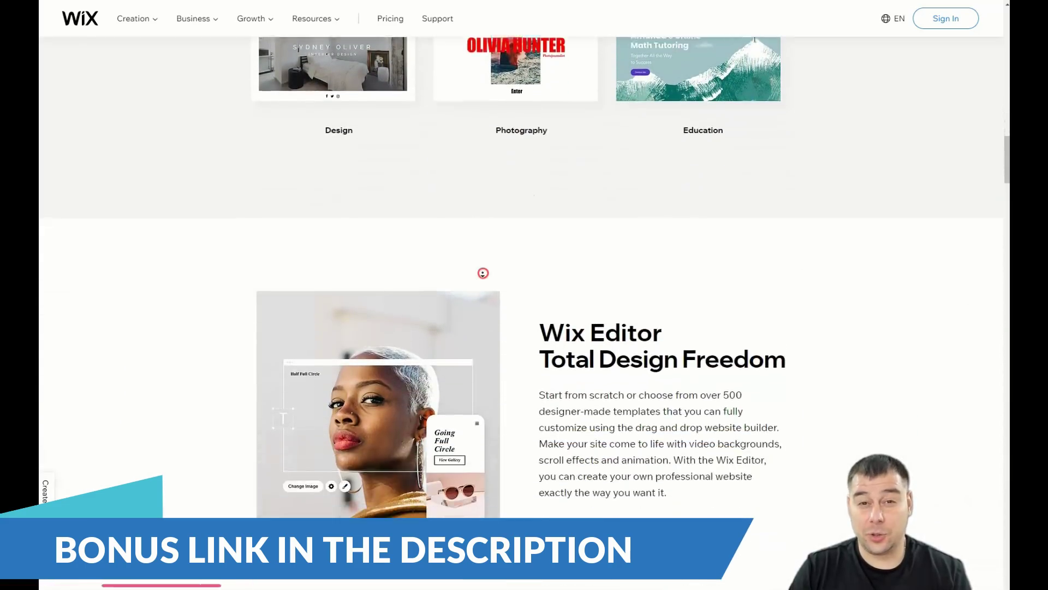
scroll(483, 273, "down", 6)
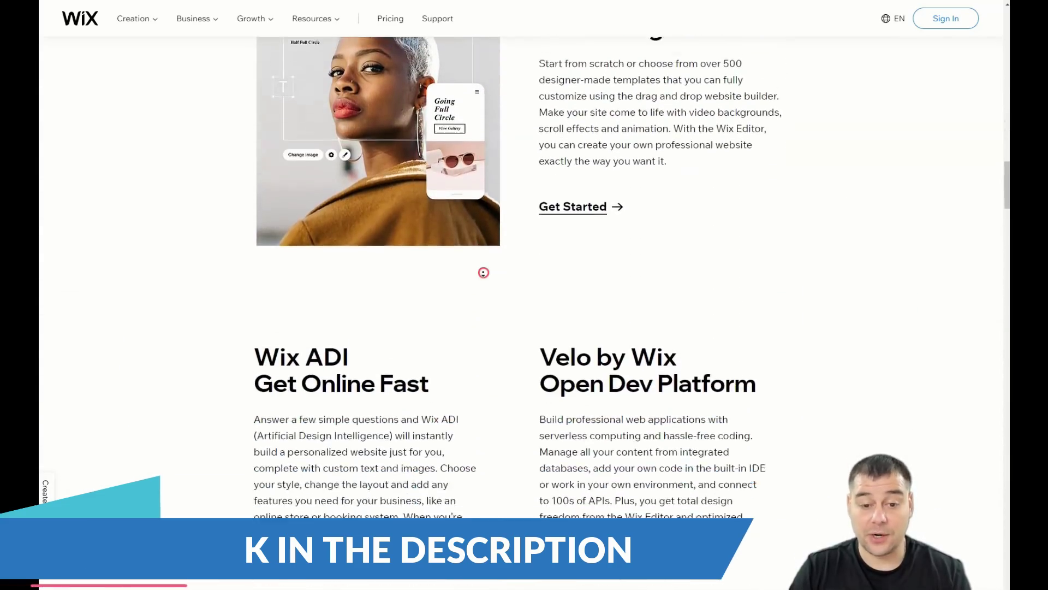
scroll(483, 273, "down", 6)
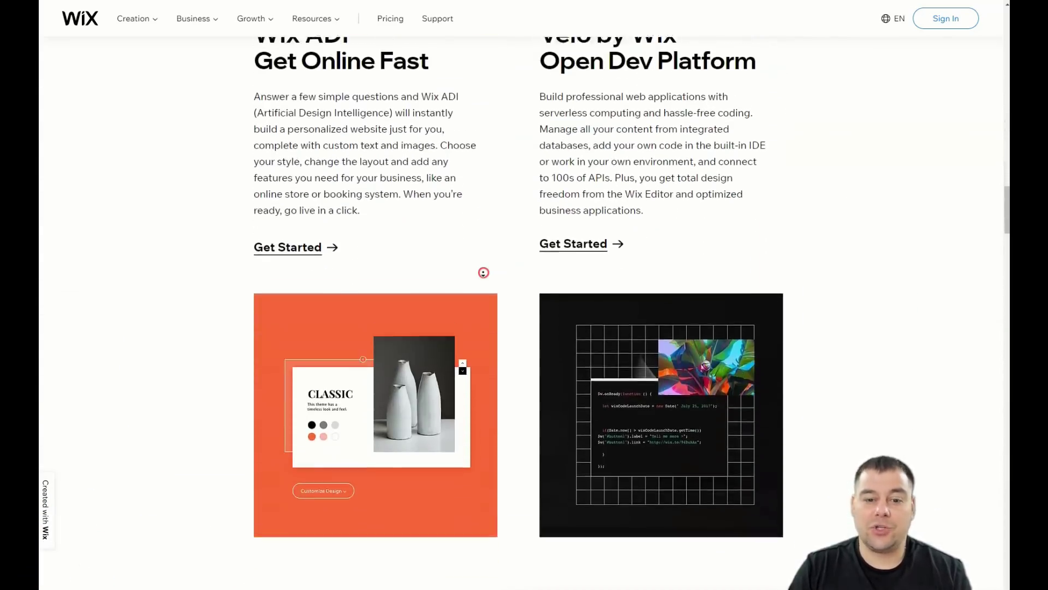
scroll(484, 272, "down", 6)
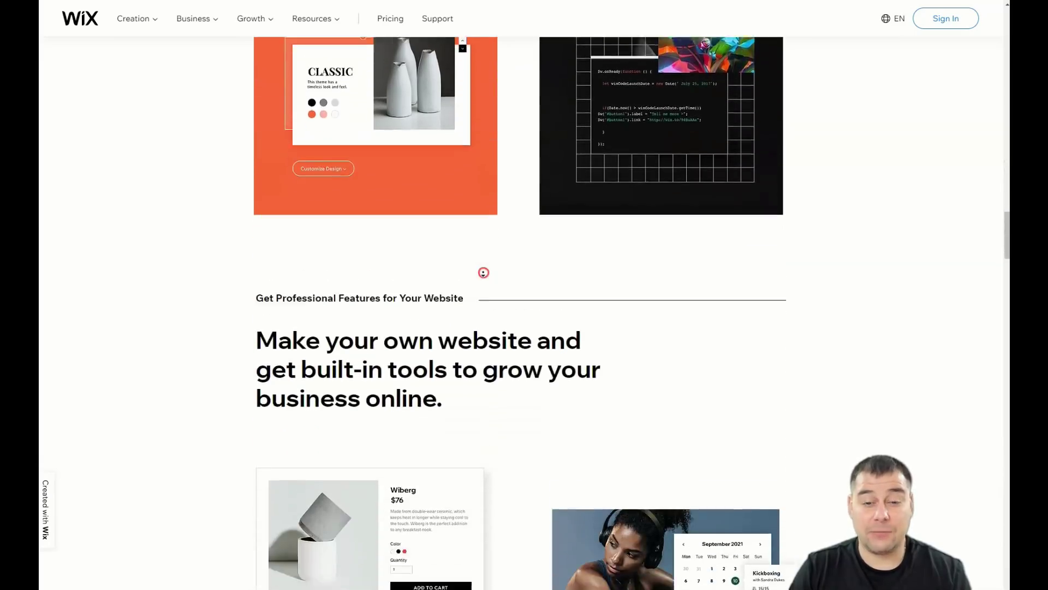
scroll(483, 272, "down", 6)
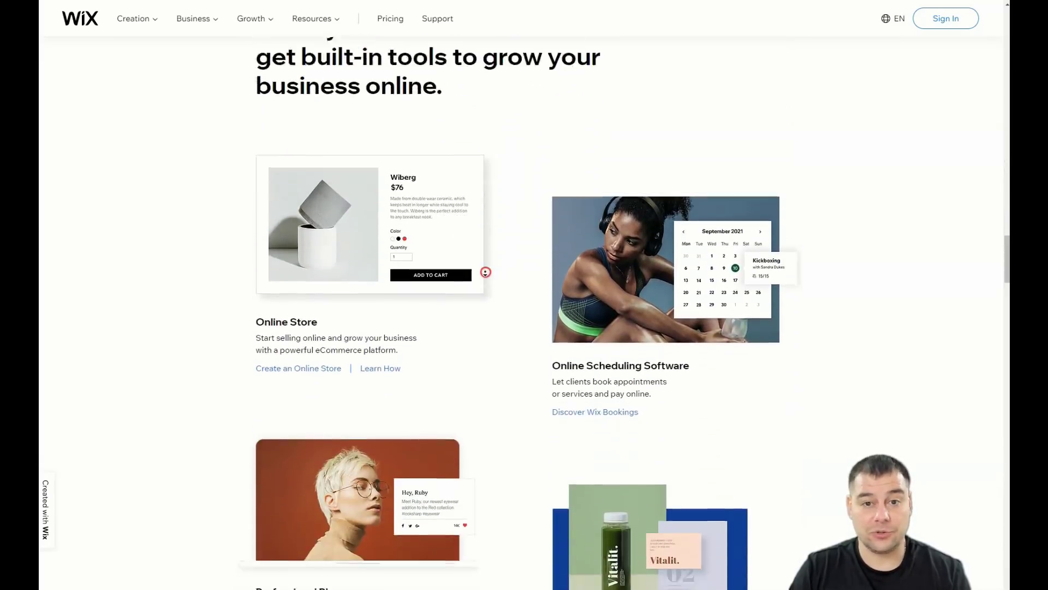
scroll(485, 271, "down", 6)
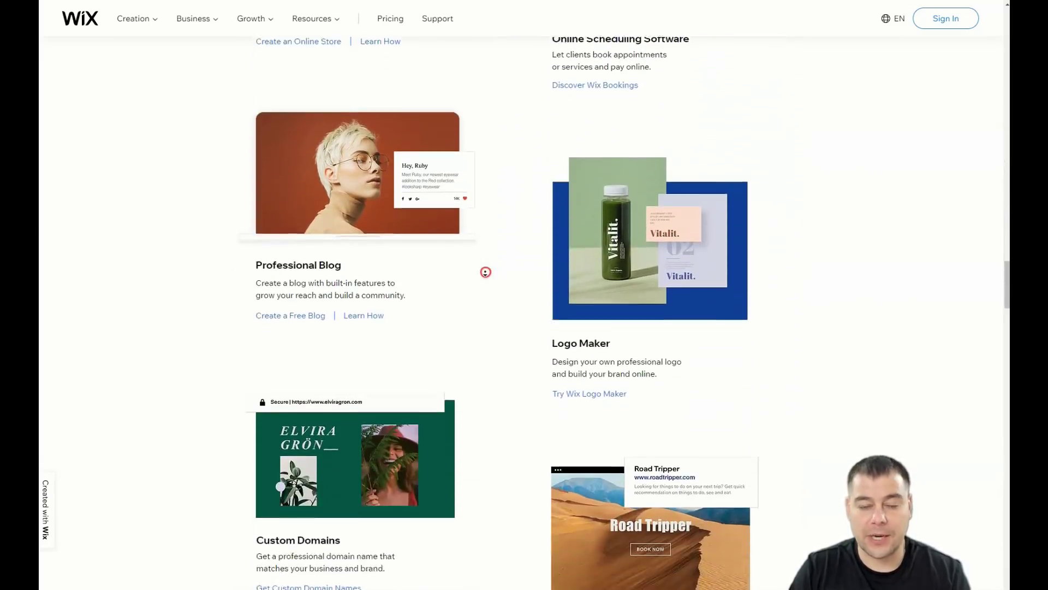
scroll(485, 272, "down", 6)
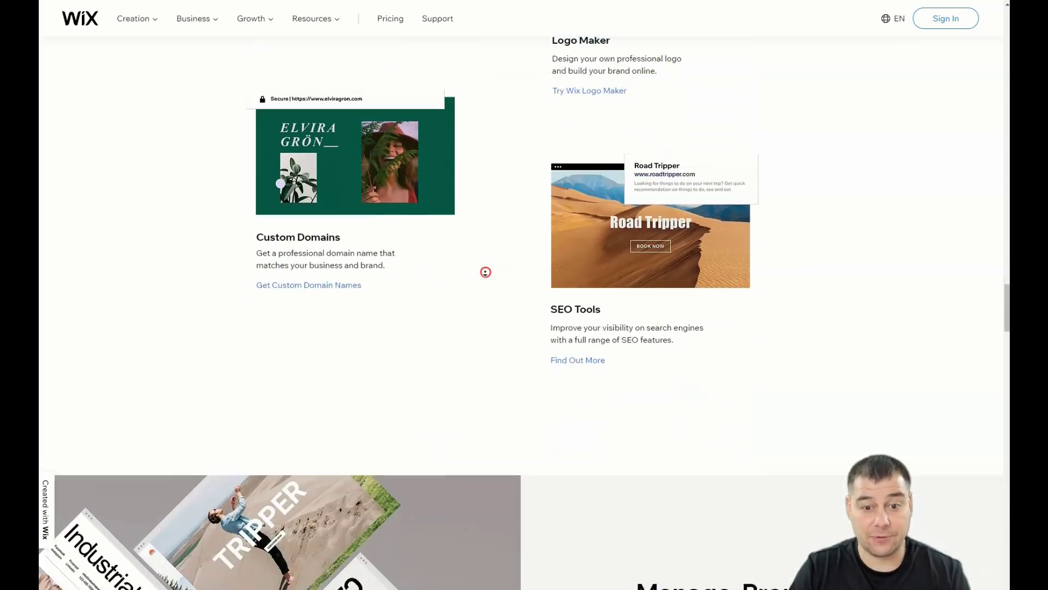
scroll(485, 272, "down", 6)
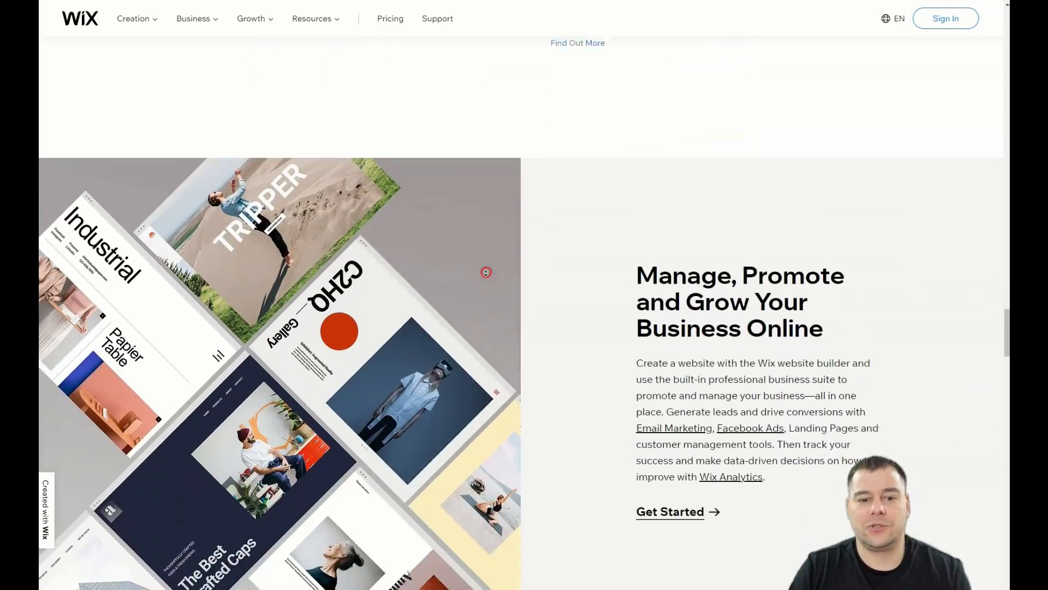
scroll(485, 272, "down", 6)
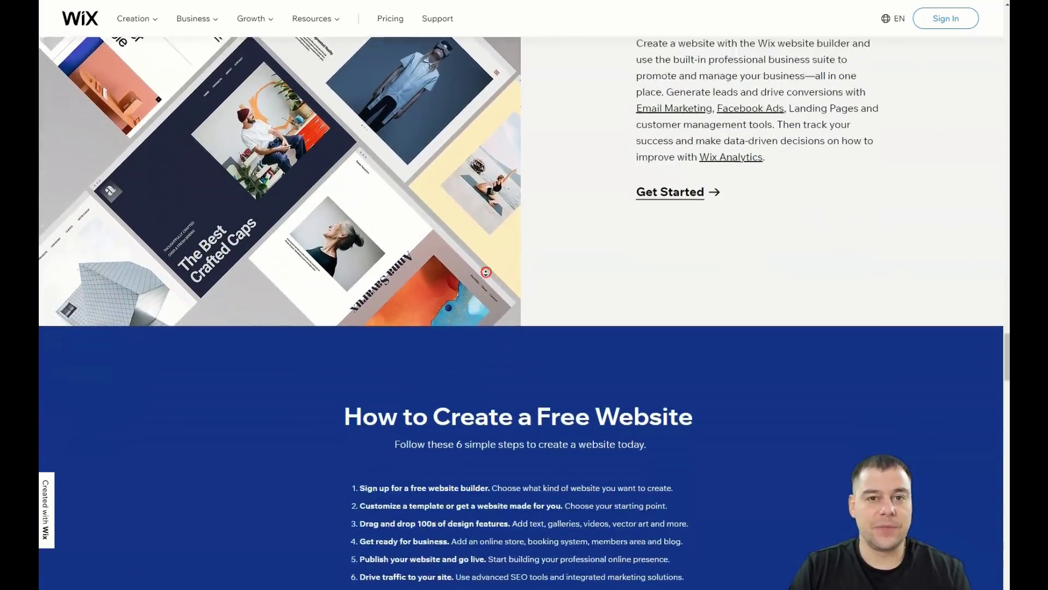
scroll(486, 272, "down", 6)
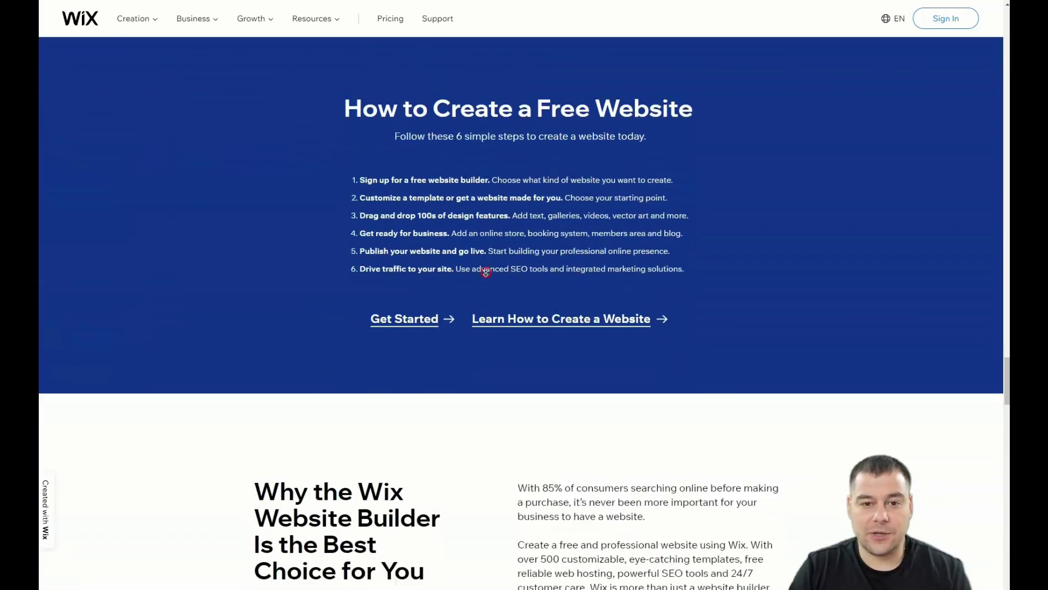
scroll(486, 272, "down", 6)
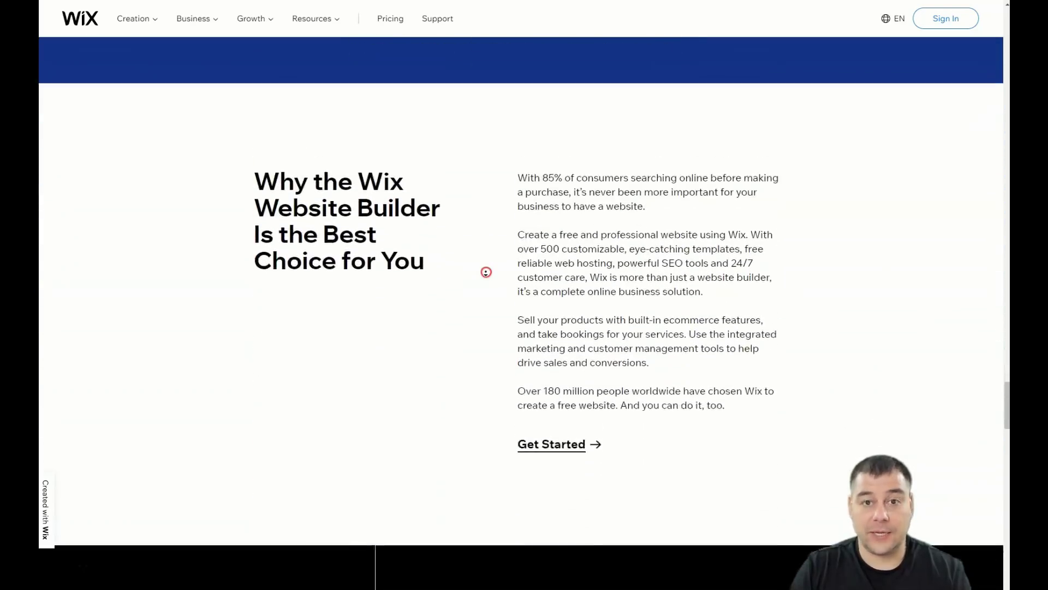
scroll(486, 272, "down", 6)
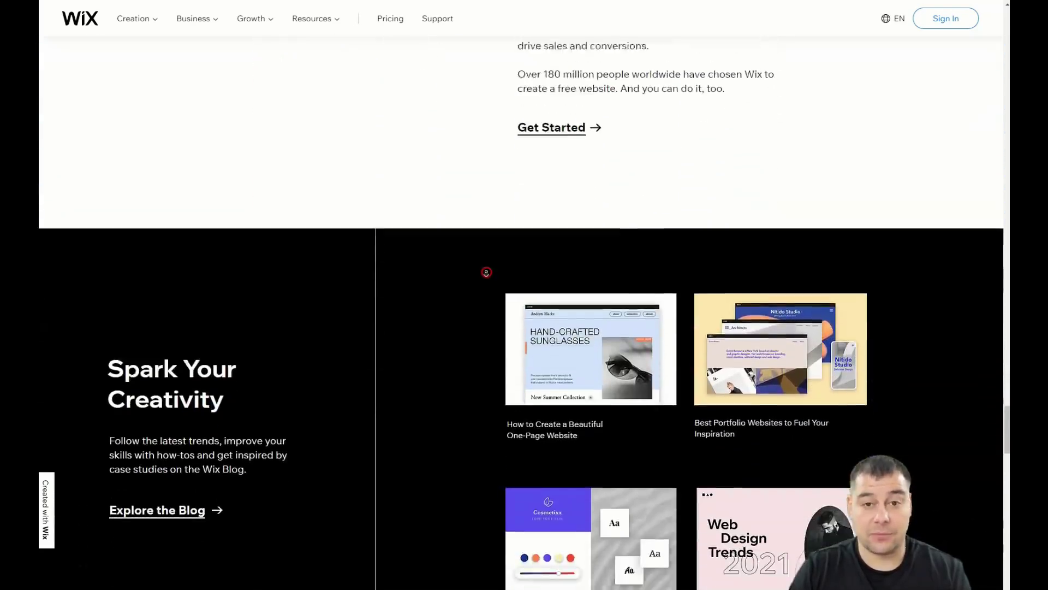
scroll(486, 271, "down", 6)
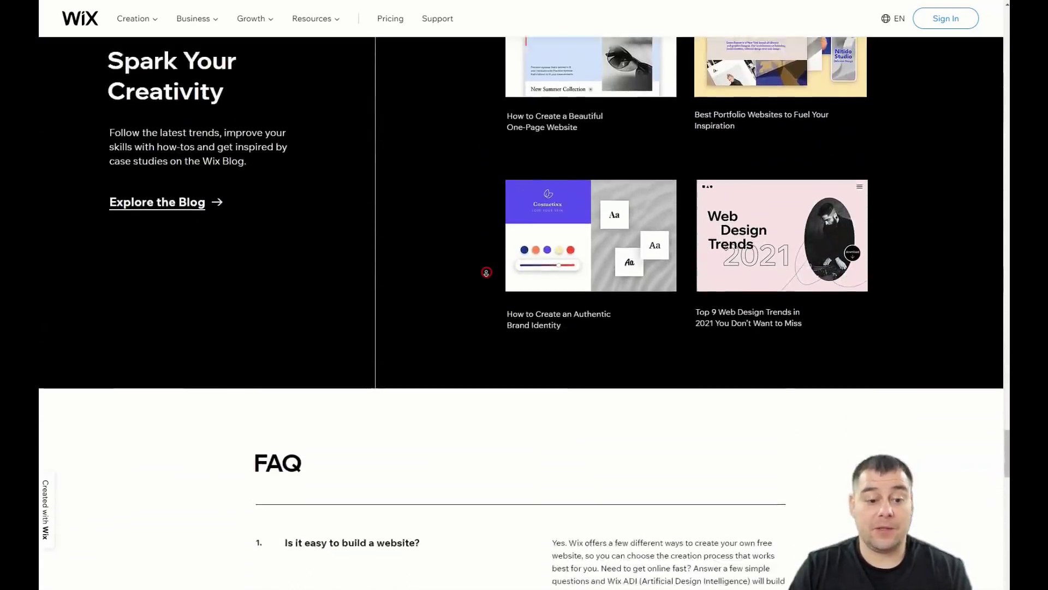
scroll(486, 272, "down", 6)
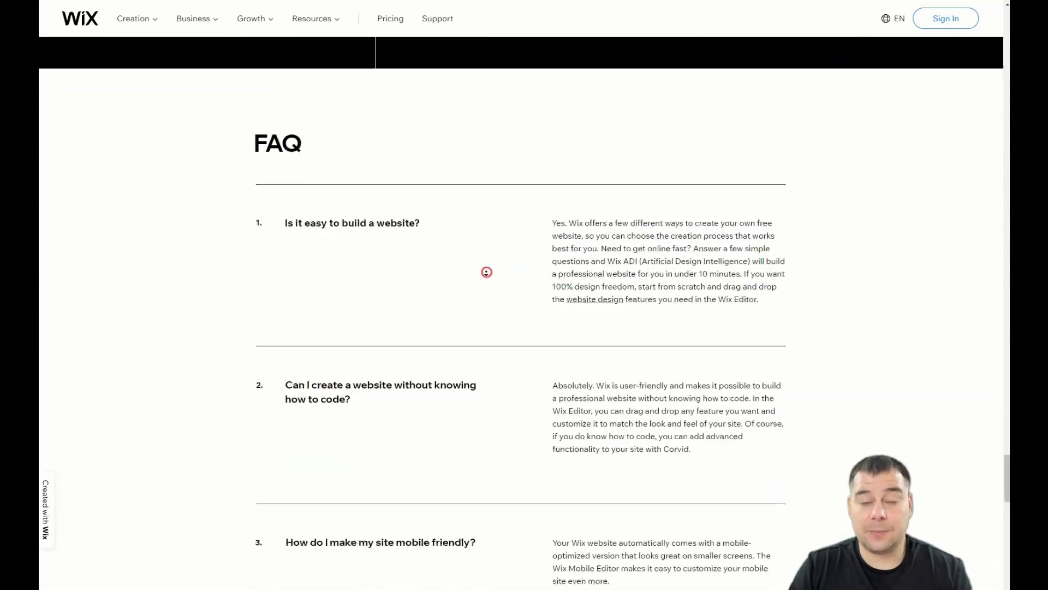
scroll(486, 272, "down", 1)
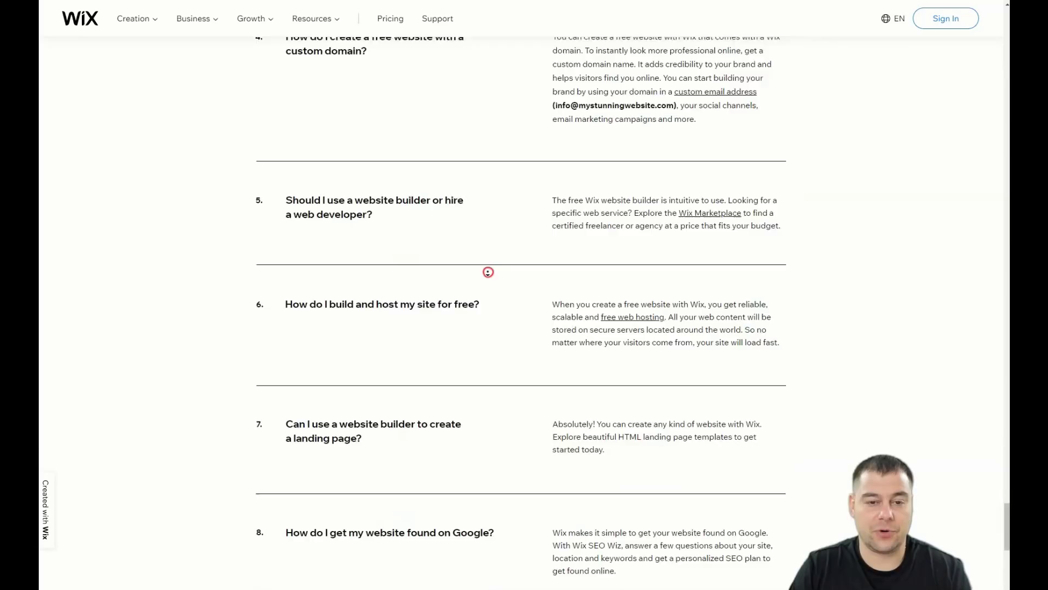
scroll(488, 272, "down", 1)
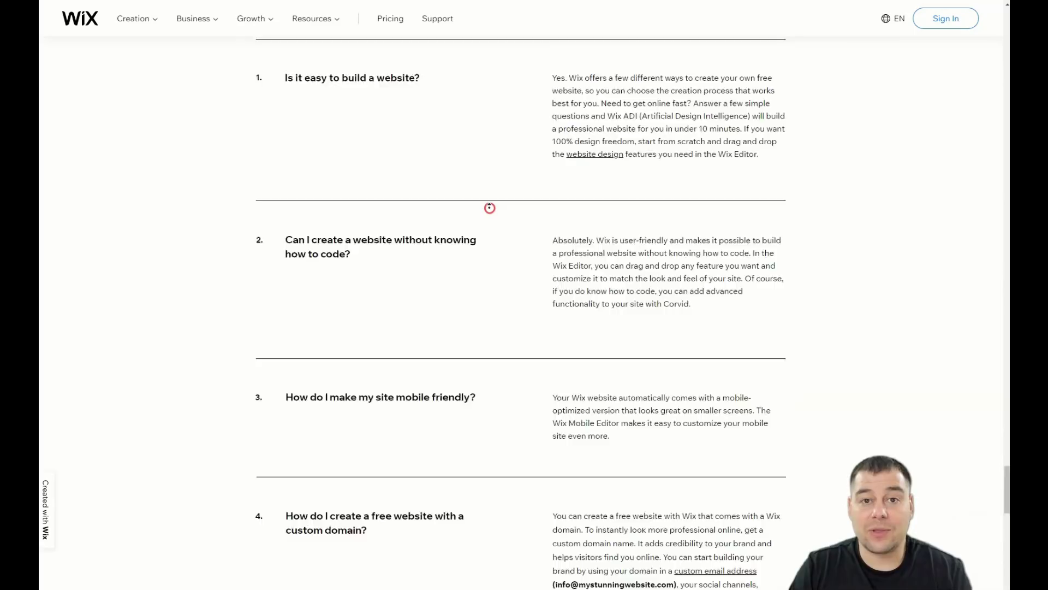
scroll(490, 208, "up", 8)
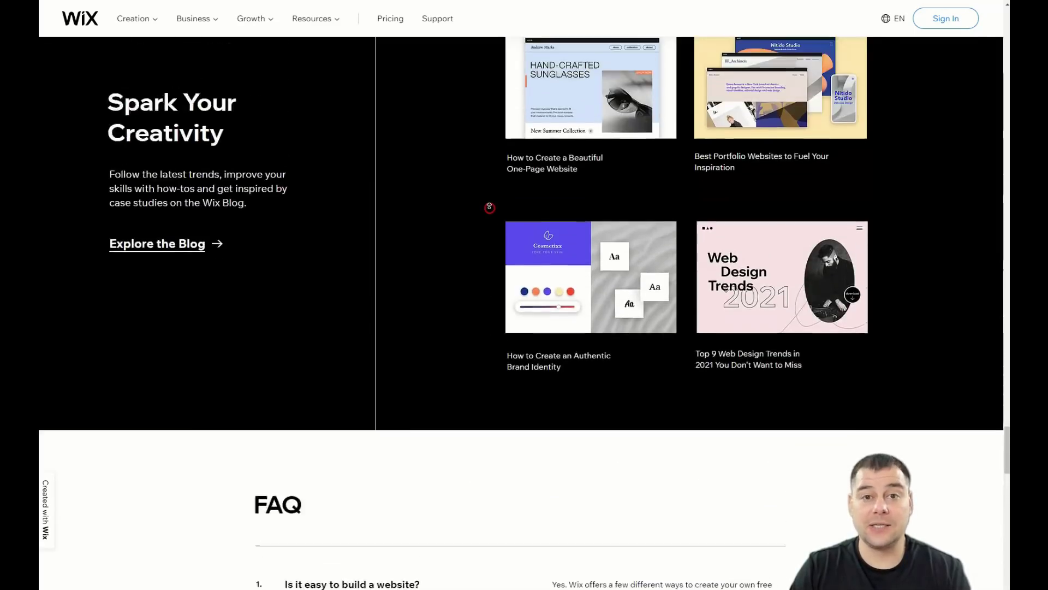
scroll(489, 208, "up", 8)
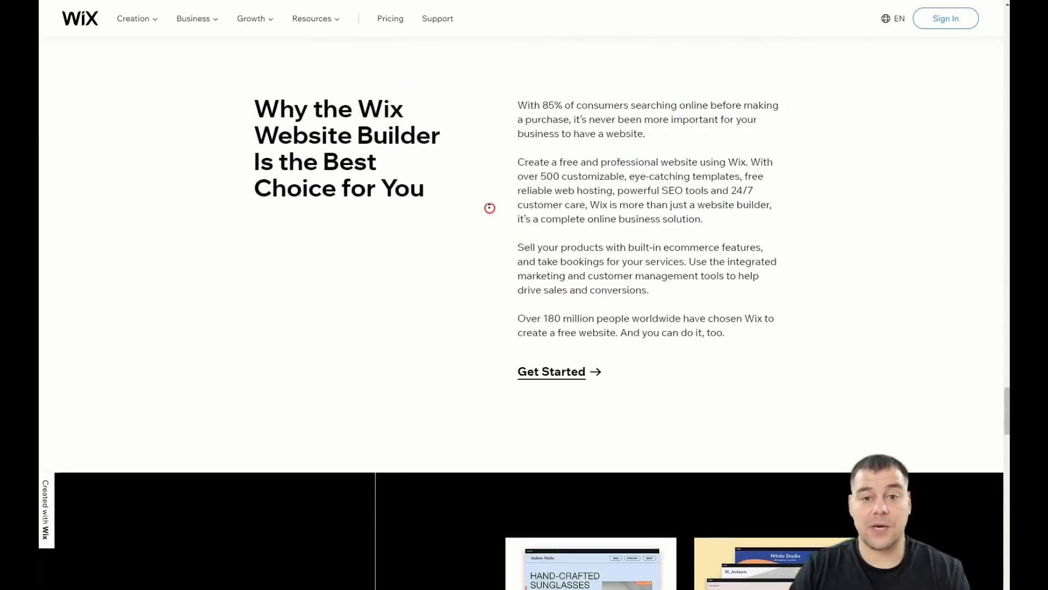
scroll(490, 207, "up", 8)
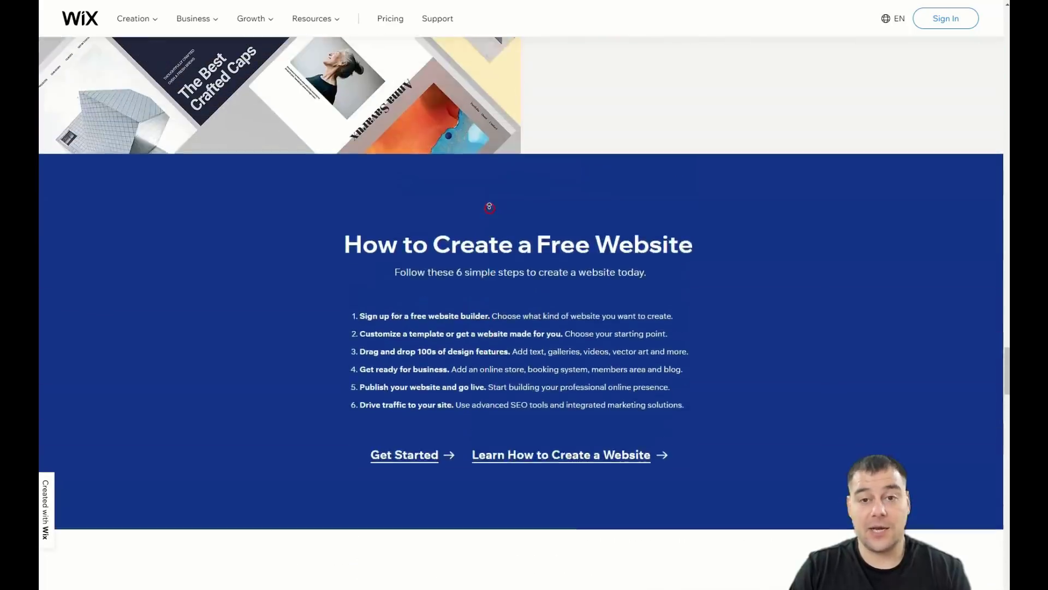
scroll(490, 208, "up", 8)
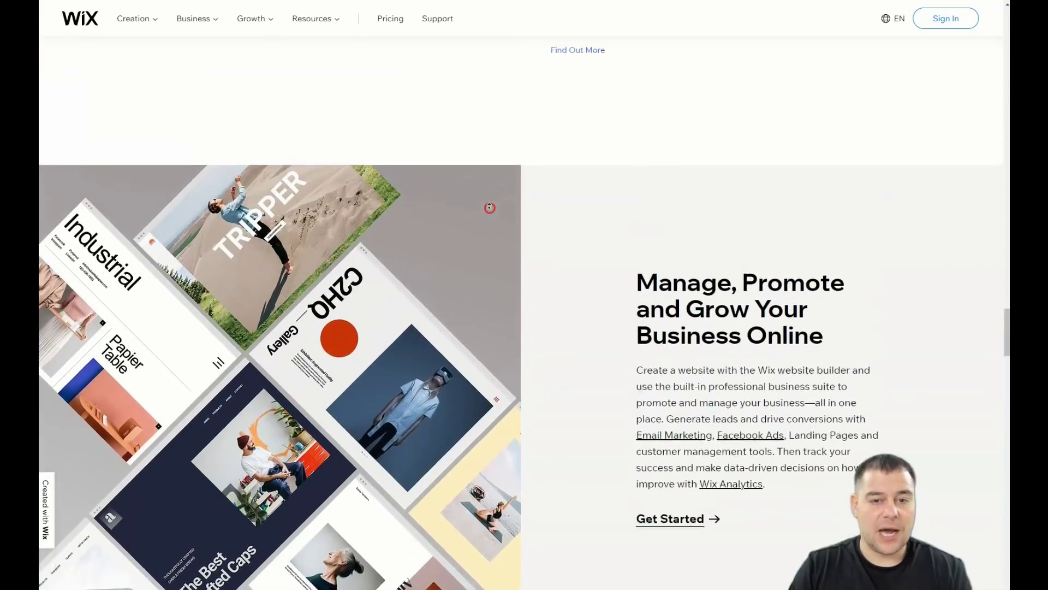
scroll(489, 207, "up", 6)
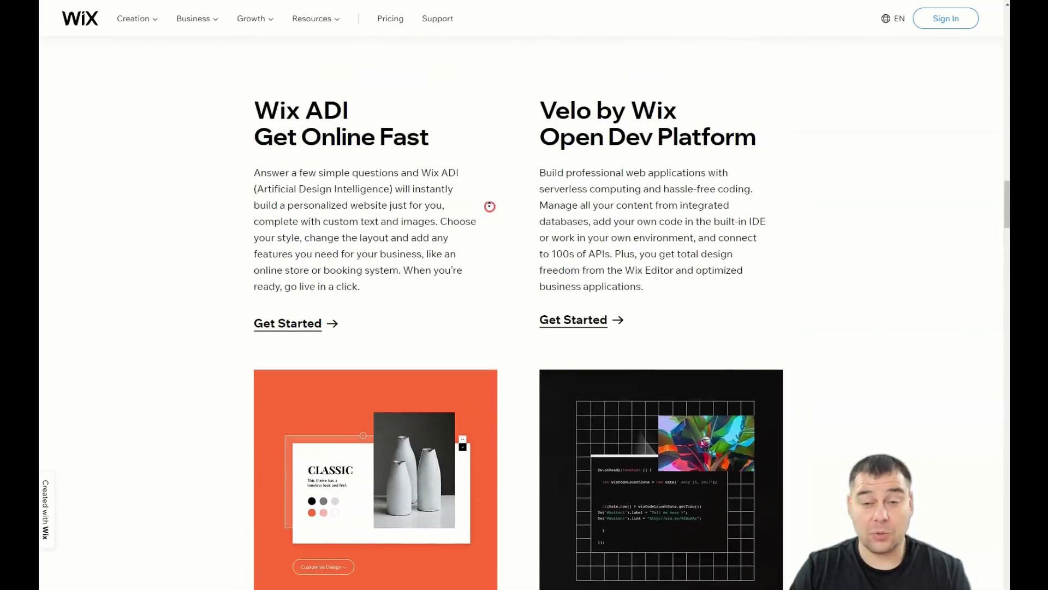
scroll(489, 206, "up", 9)
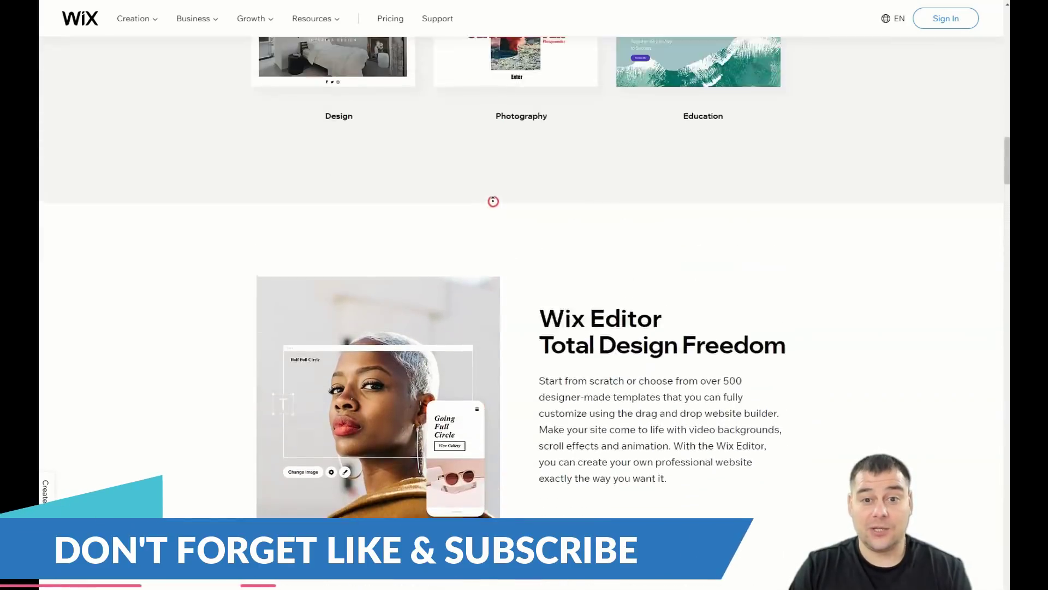
scroll(493, 200, "up", 12)
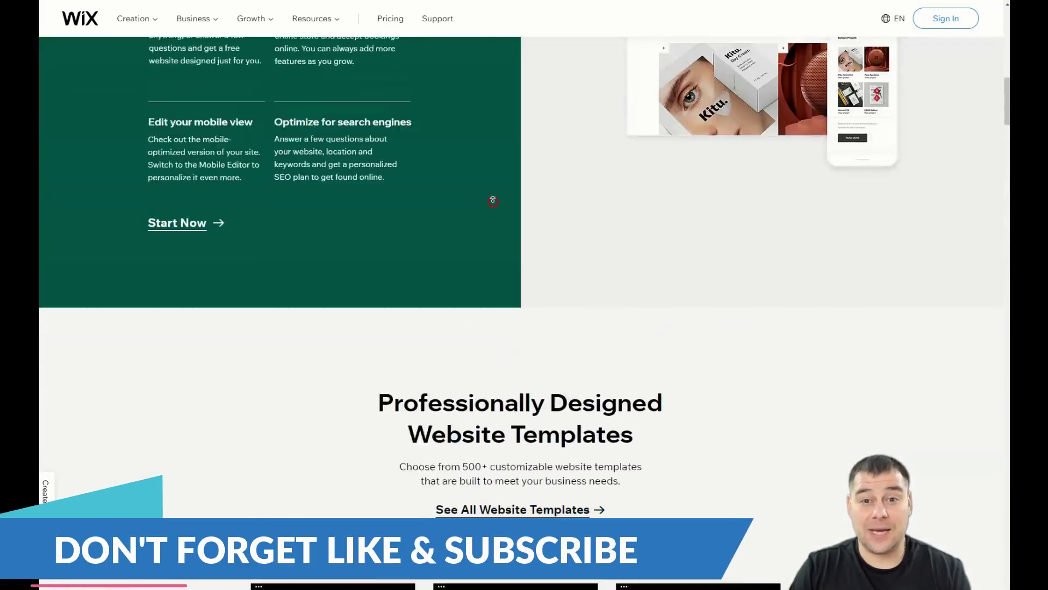
scroll(493, 201, "up", 12)
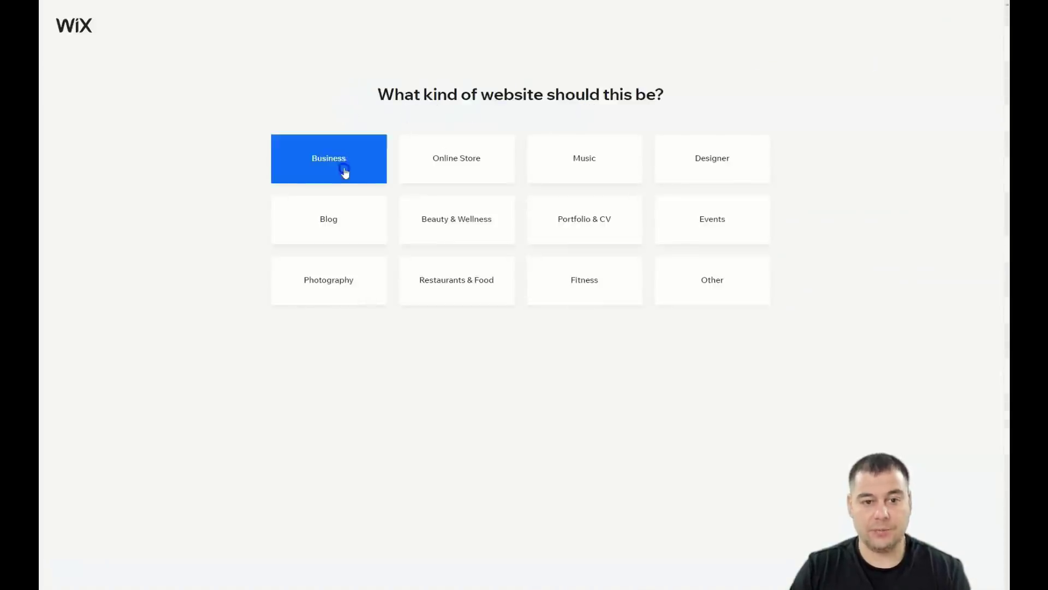
Step: Choose Other as the kind of website and start building from a template
left_click(710, 187)
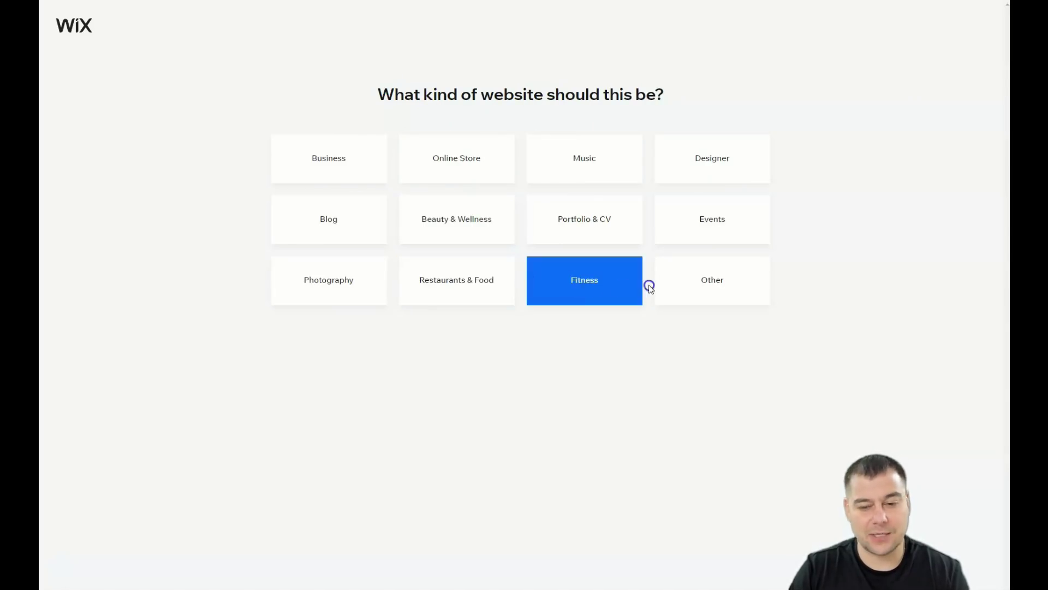
left_click(712, 284)
left_click(699, 281)
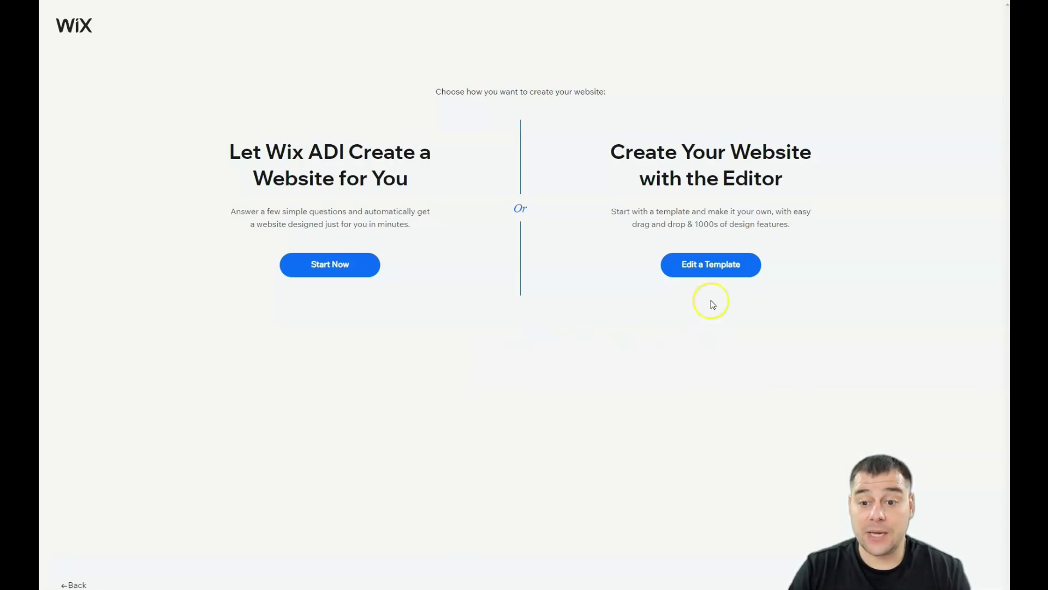
left_click(708, 266)
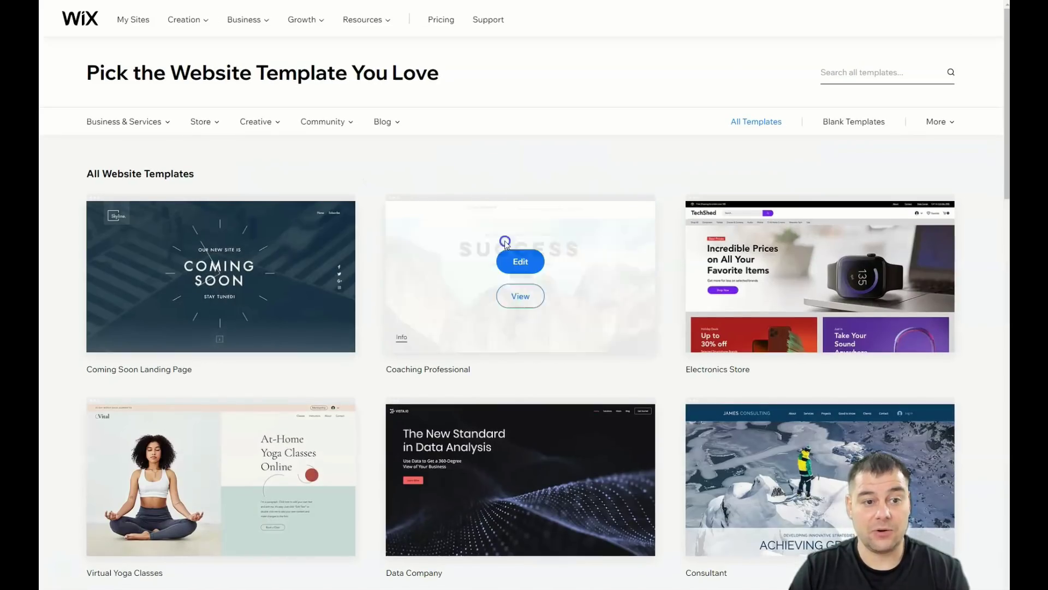
Step: Filter the gallery to Blank Templates, then return to All Templates
scroll(515, 302, "down", 10)
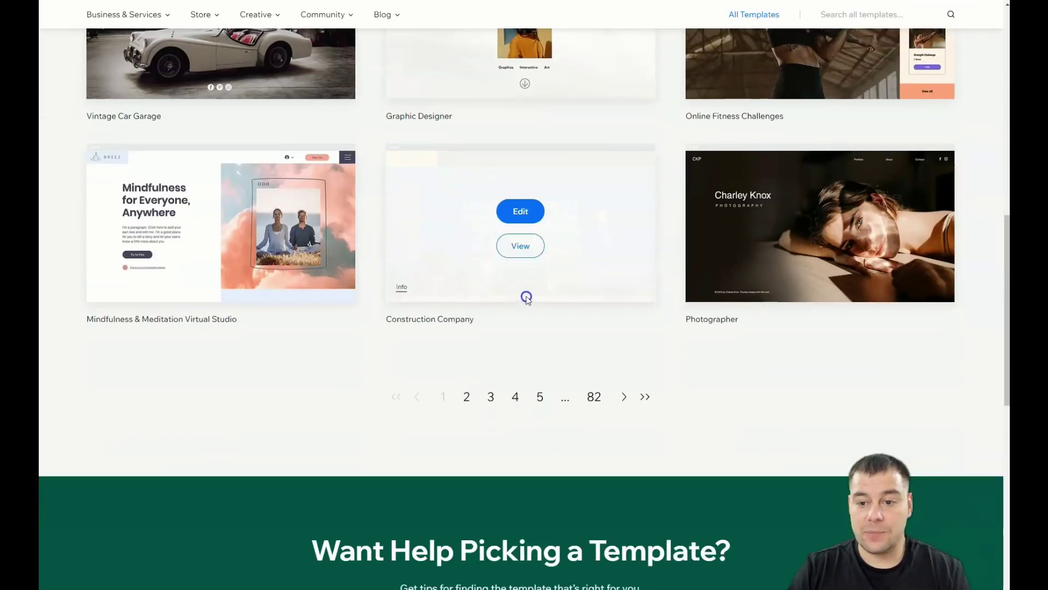
scroll(515, 304, "up", 10)
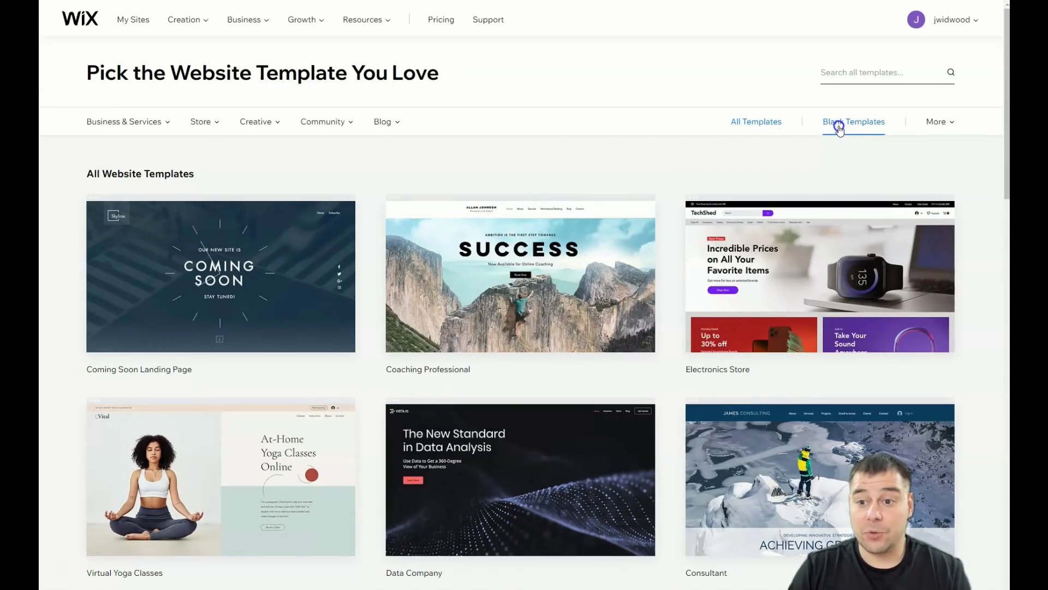
left_click(839, 123)
left_click(586, 261)
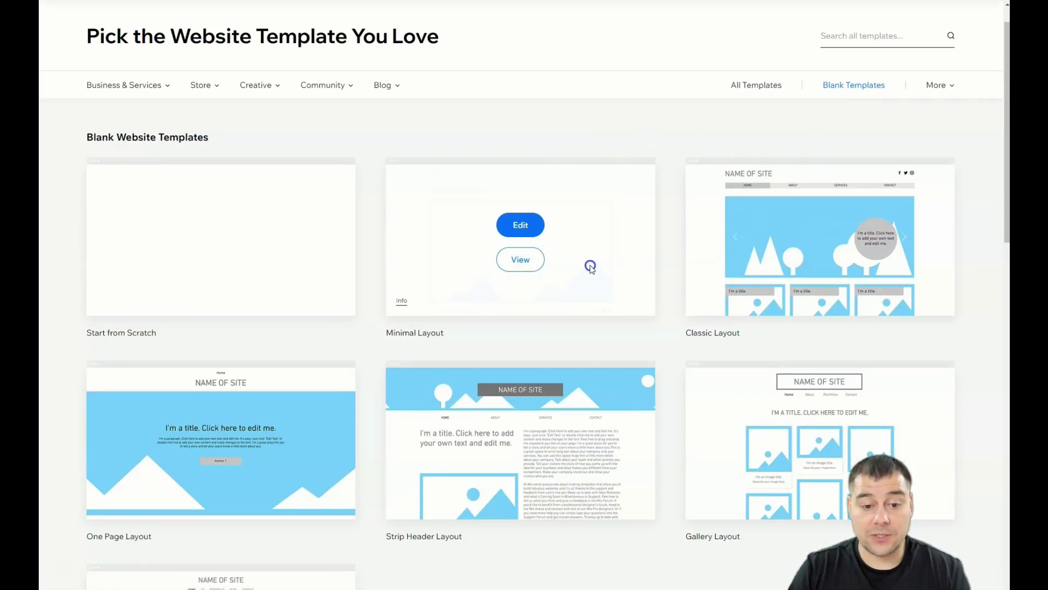
scroll(593, 265, "down", 5)
scroll(592, 265, "up", 6)
left_click(616, 234)
left_click(737, 123)
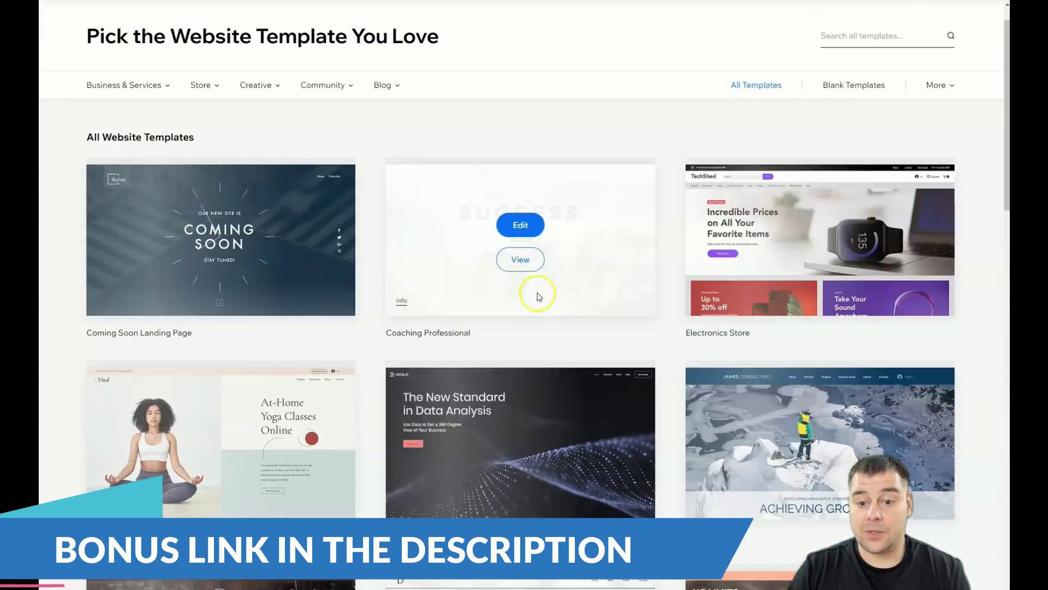
Step: Page through the template results to page 3, where Motivational Speaker is listed
scroll(610, 319, "down", 12)
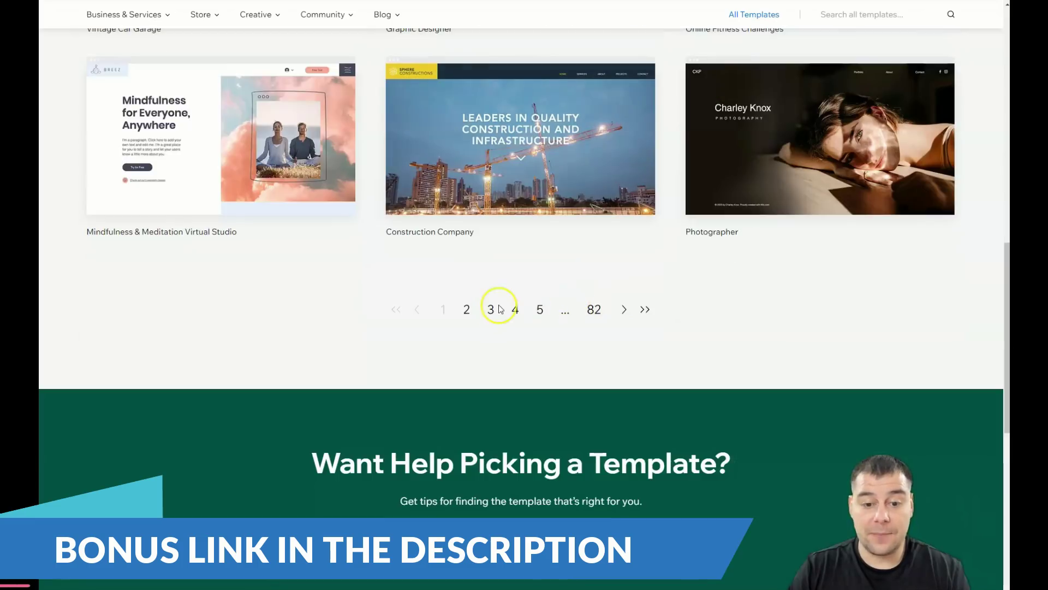
left_click(469, 310)
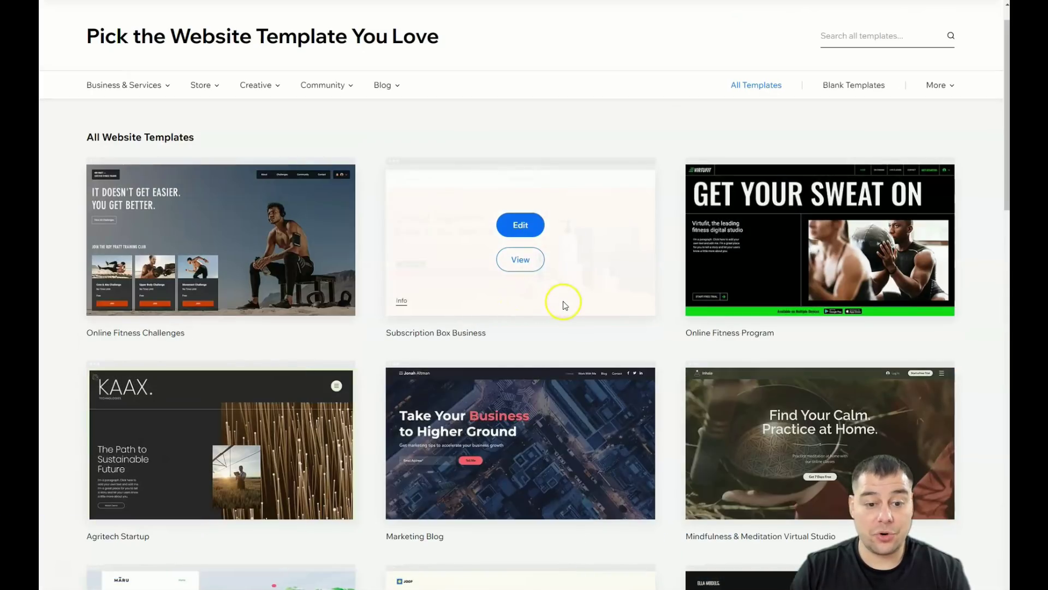
scroll(562, 303, "down", 2)
scroll(568, 306, "down", 6)
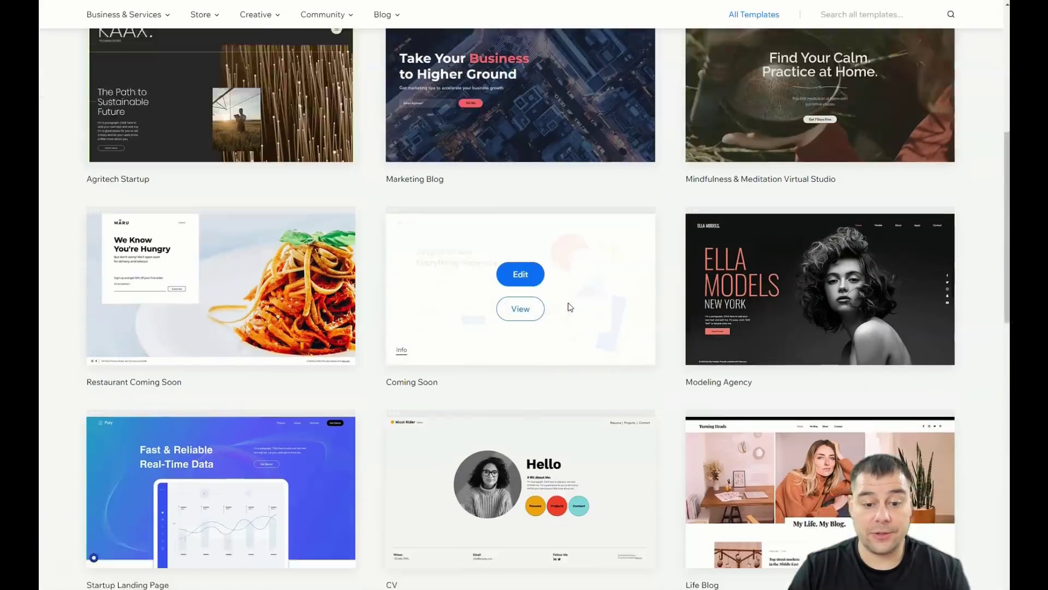
scroll(568, 306, "down", 3)
left_click(486, 418)
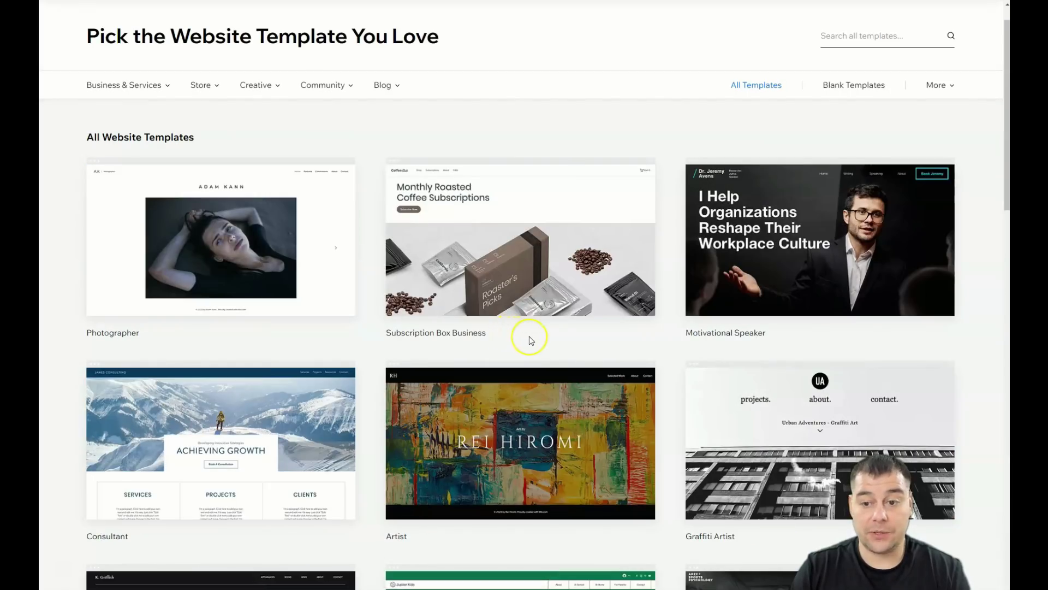
Step: Preview the Motivational Speaker template's full demo, scroll through it, and choose Edit this site
mouse_move(790, 242)
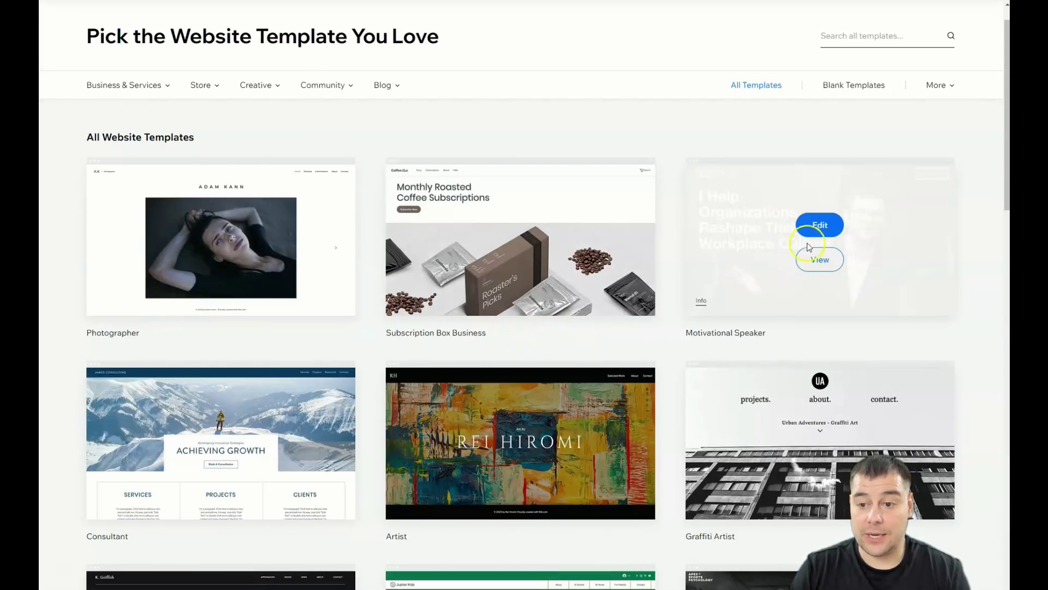
left_click(815, 264)
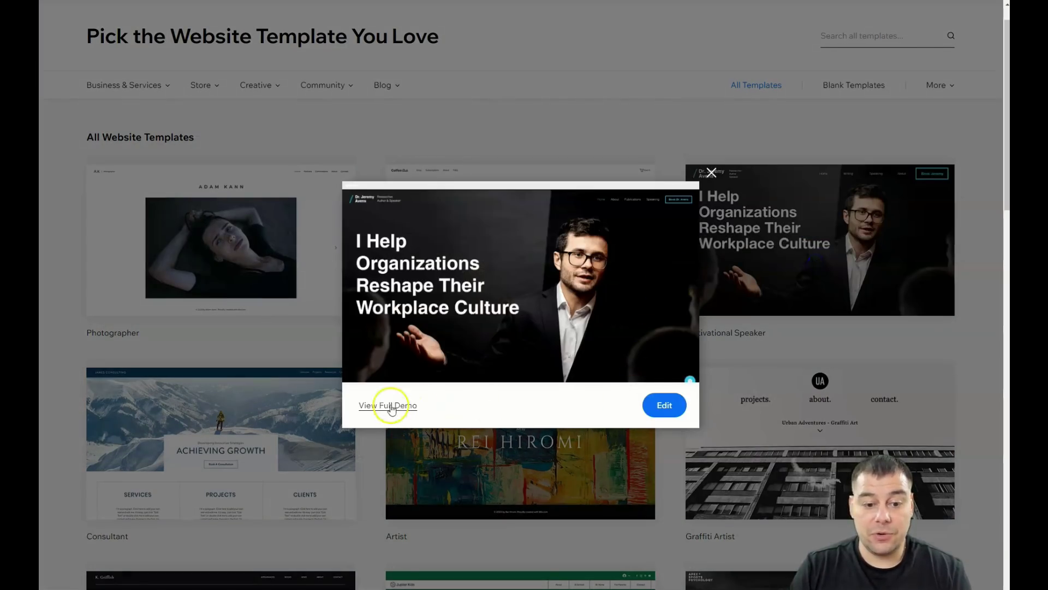
left_click(389, 405)
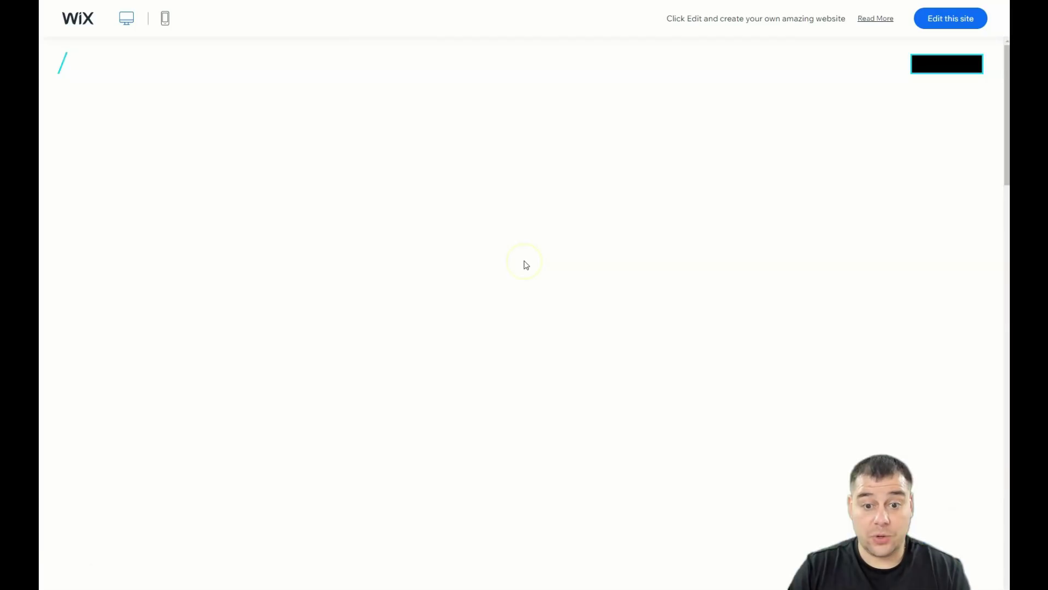
scroll(516, 245, "down", 20)
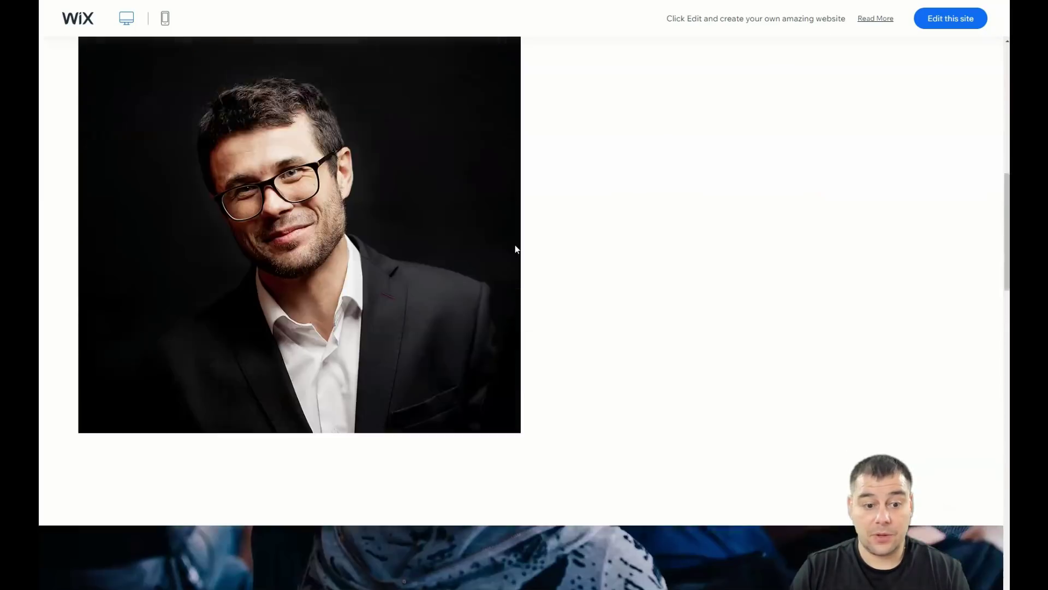
scroll(515, 249, "down", 15)
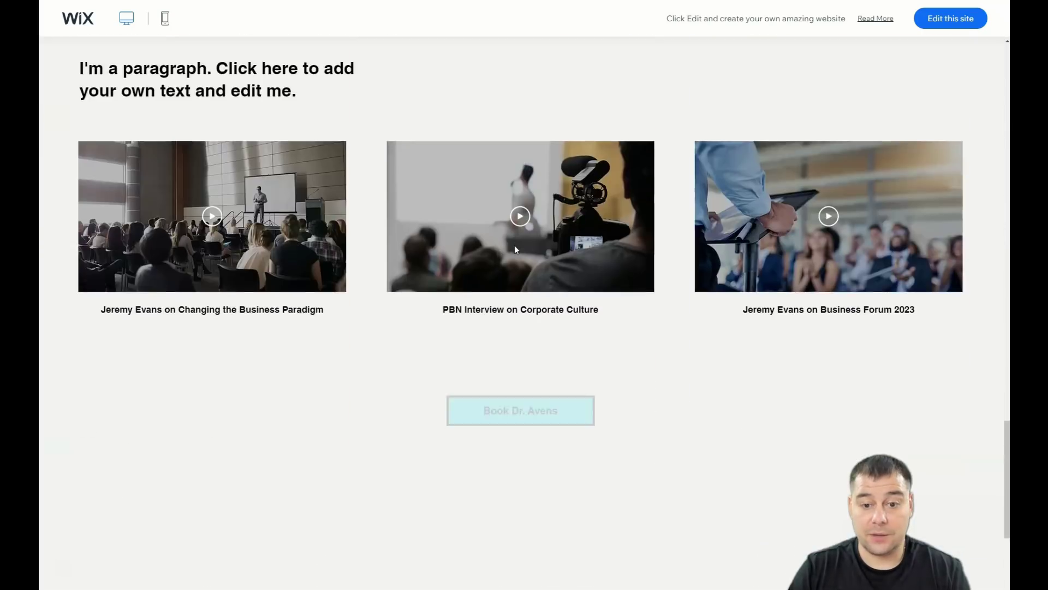
scroll(514, 246, "up", 20)
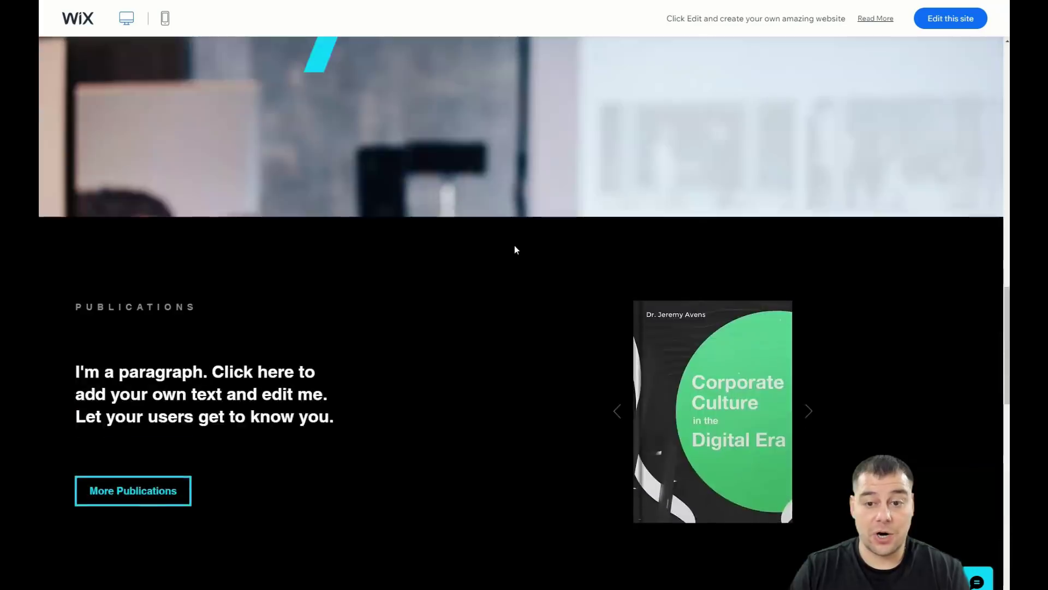
scroll(514, 250, "up", 4)
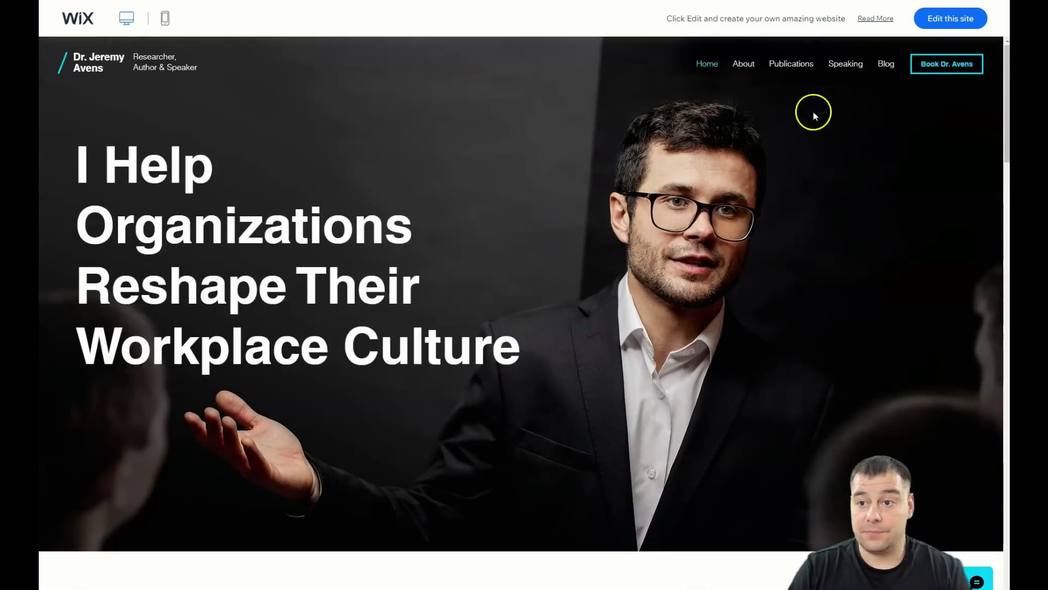
left_click(951, 22)
Step: Confirm editing the template, select a hero element, and look over the Site and Settings menus
left_click(533, 374)
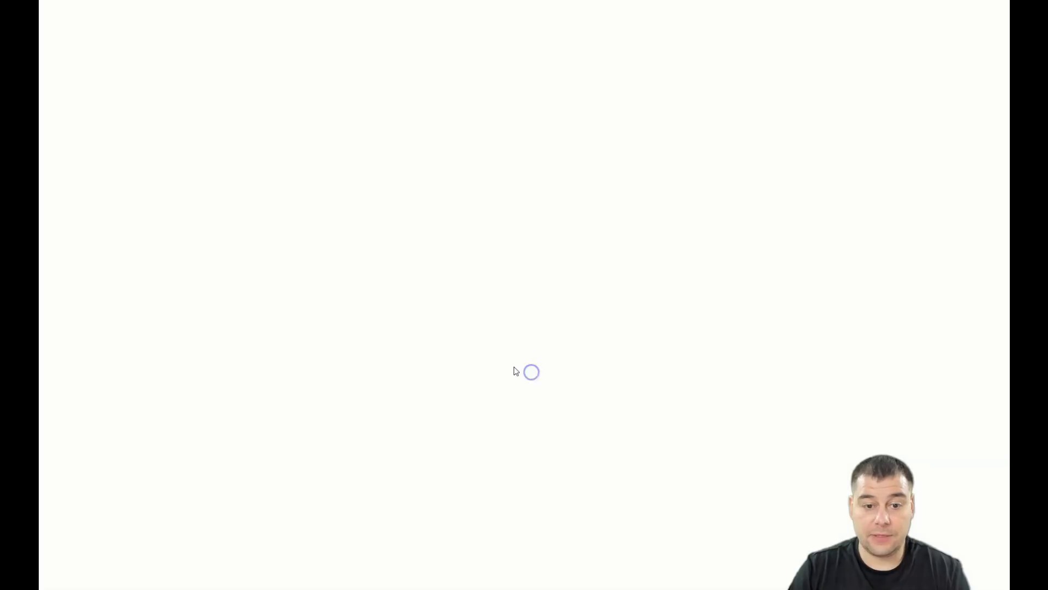
left_click(426, 281)
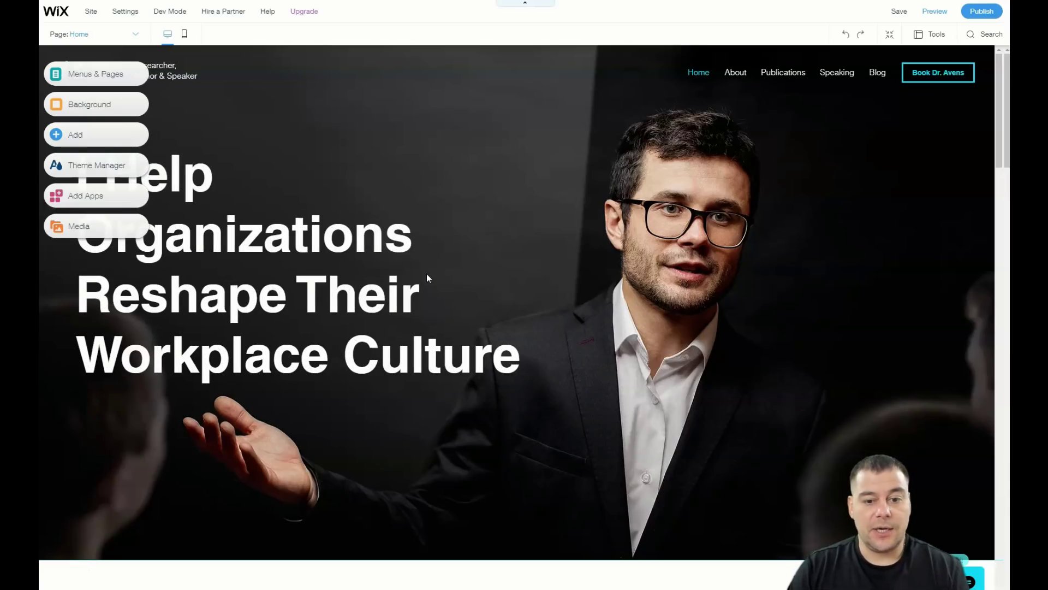
left_click(434, 268)
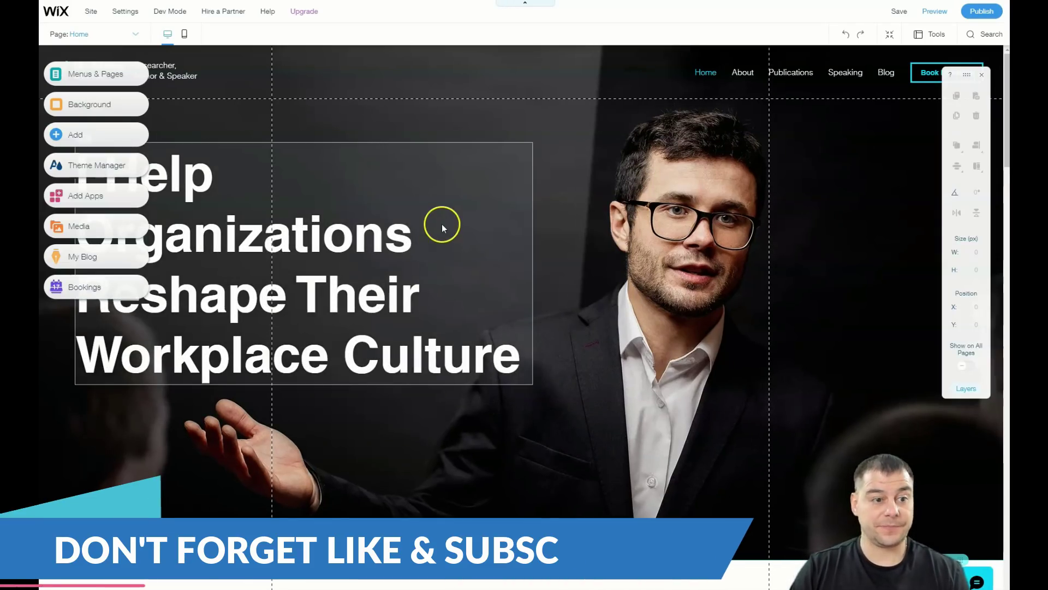
left_click(90, 13)
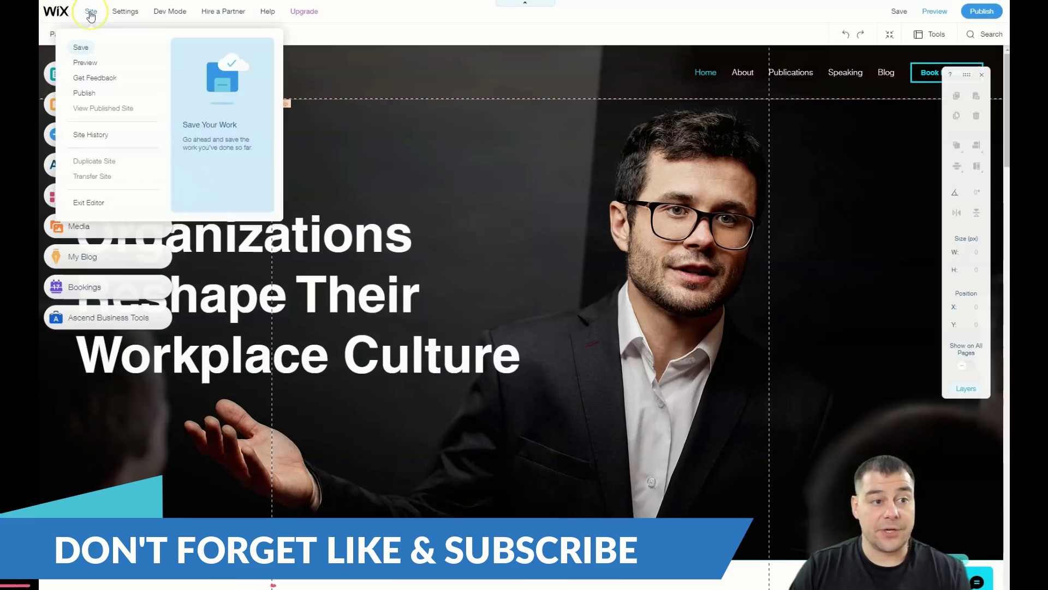
left_click(127, 17)
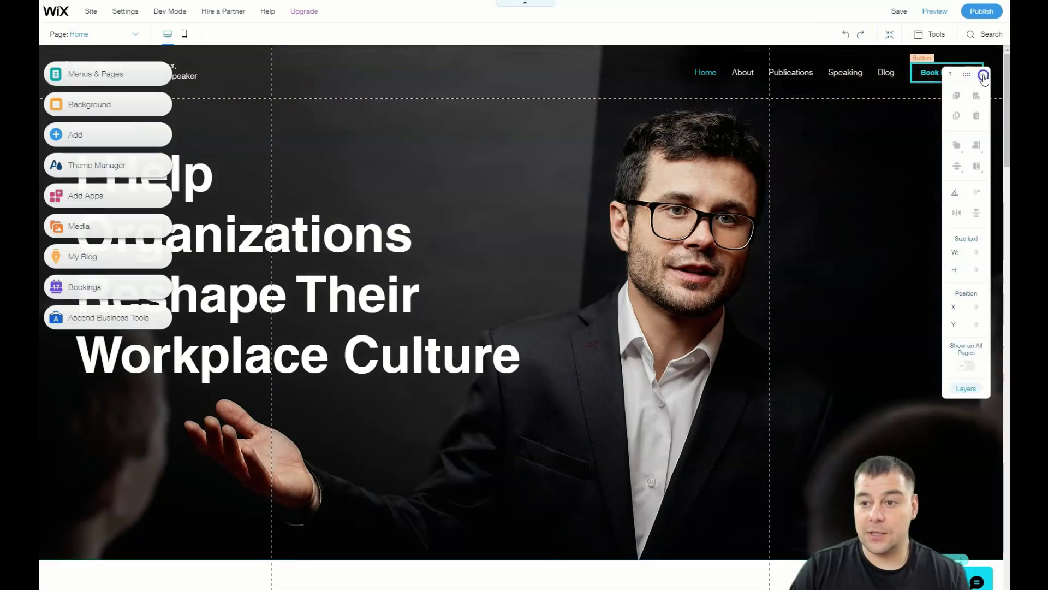
Step: Switch to the section overview and move the As Featured In section above the videos and back
left_click(892, 34)
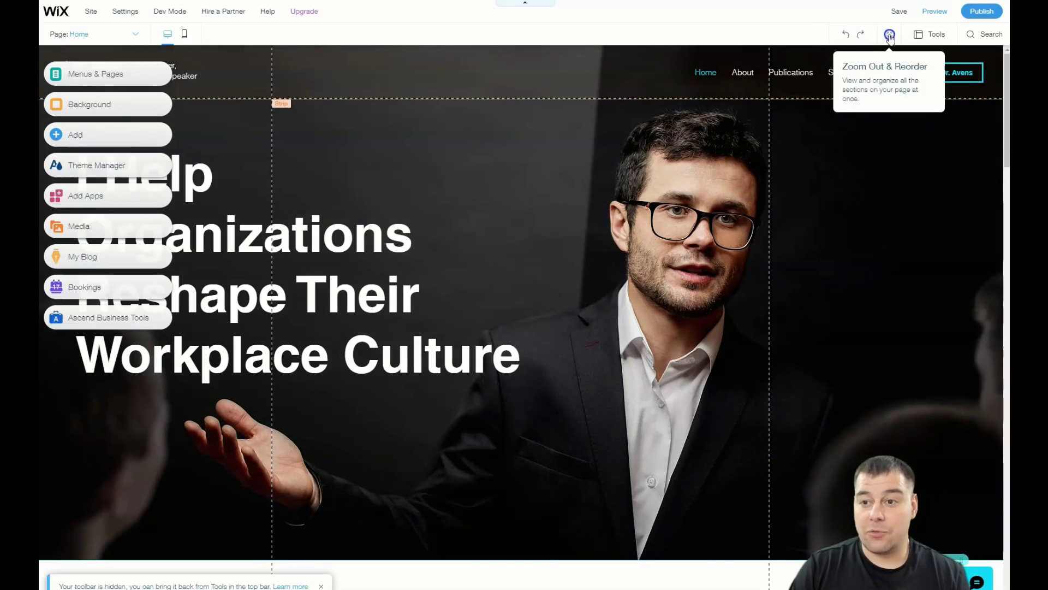
left_click(890, 36)
left_click(731, 108)
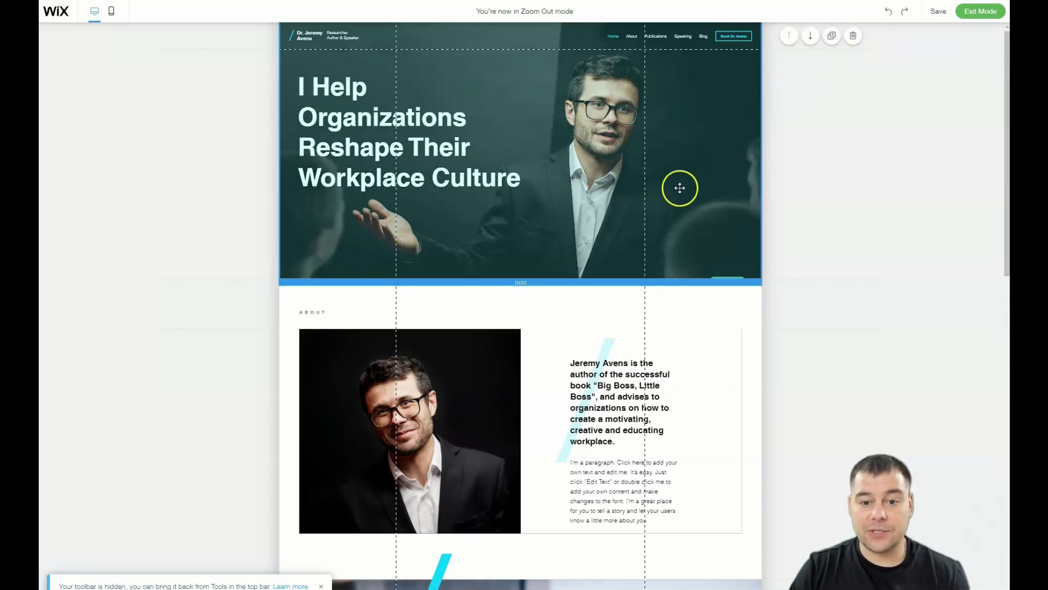
scroll(562, 262, "down", 3)
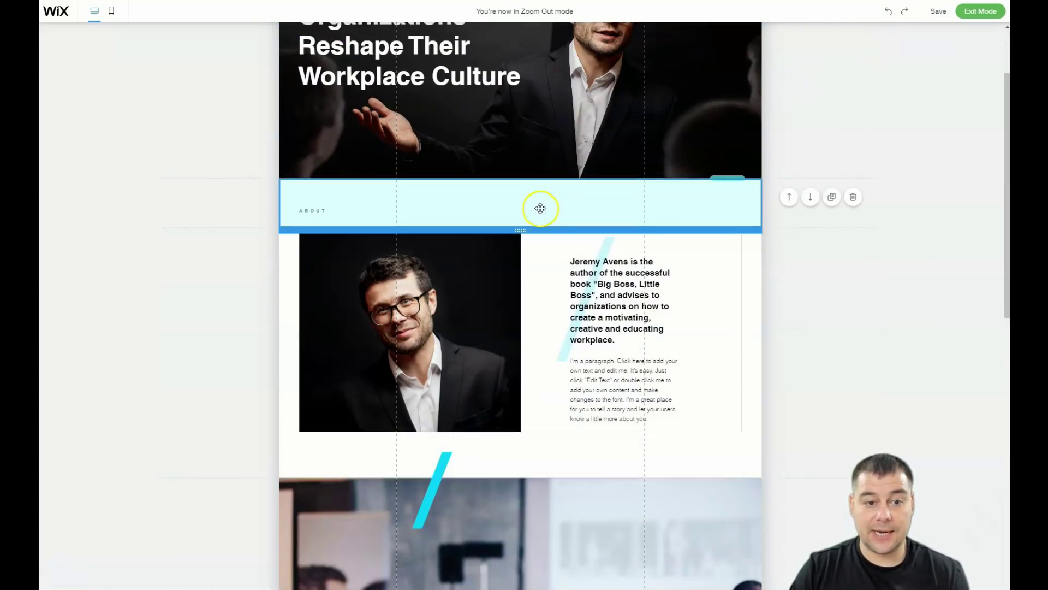
scroll(543, 261, "down", 5)
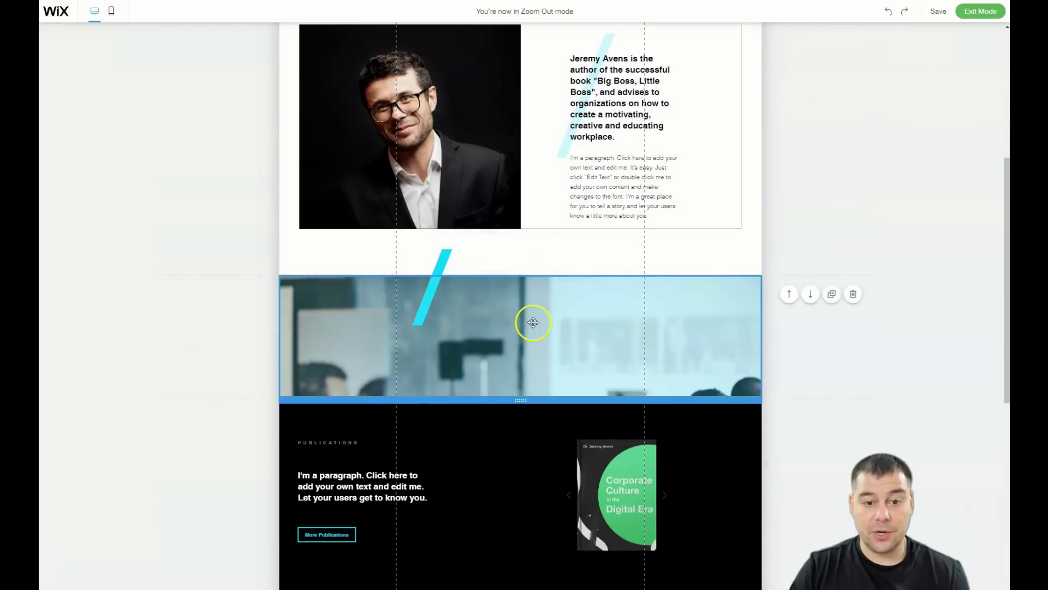
scroll(554, 387, "down", 8)
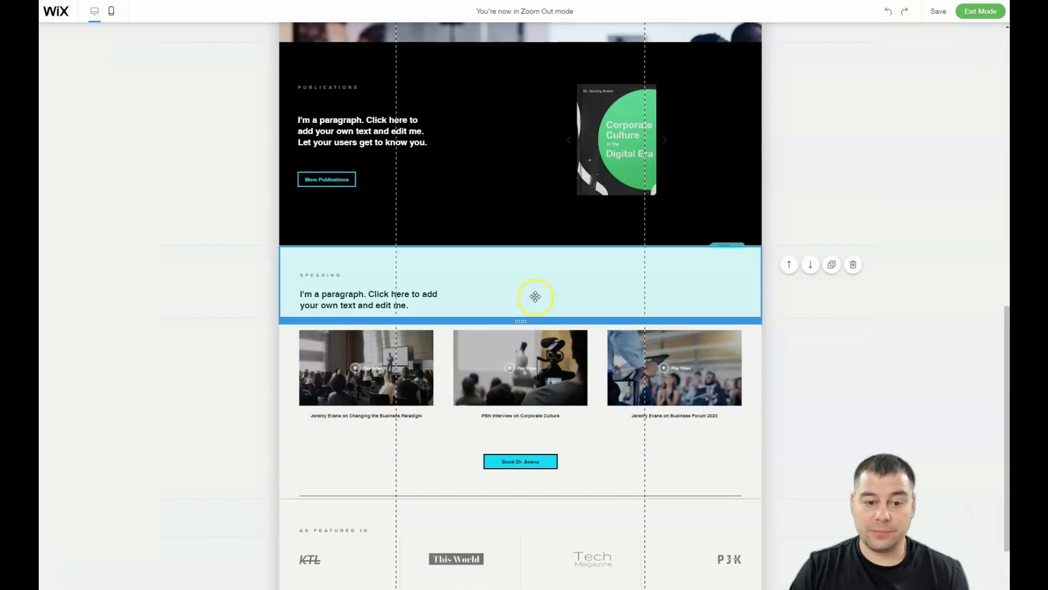
scroll(556, 380, "down", 3)
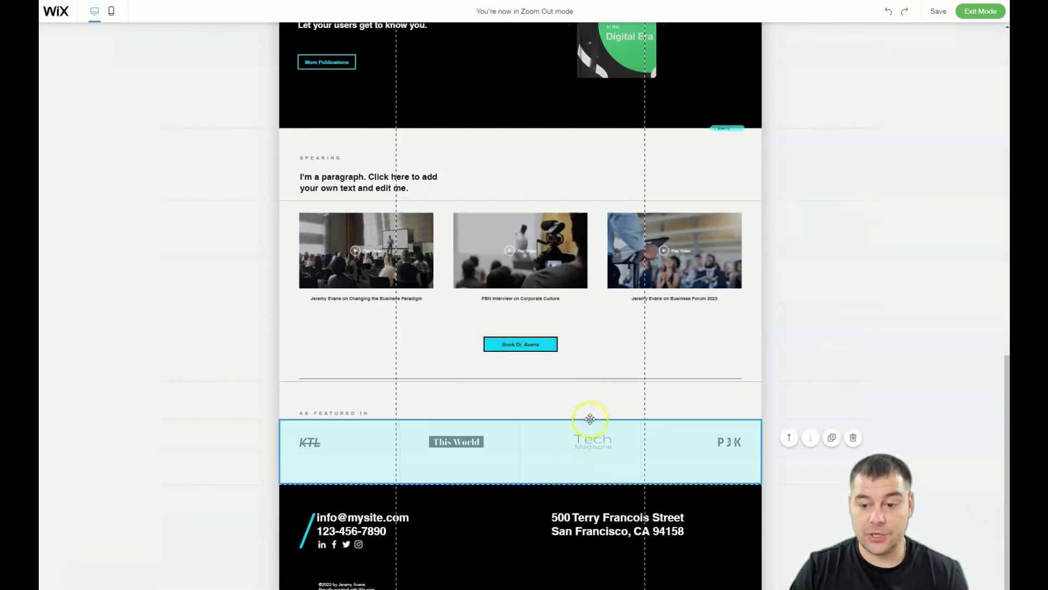
left_click(790, 401)
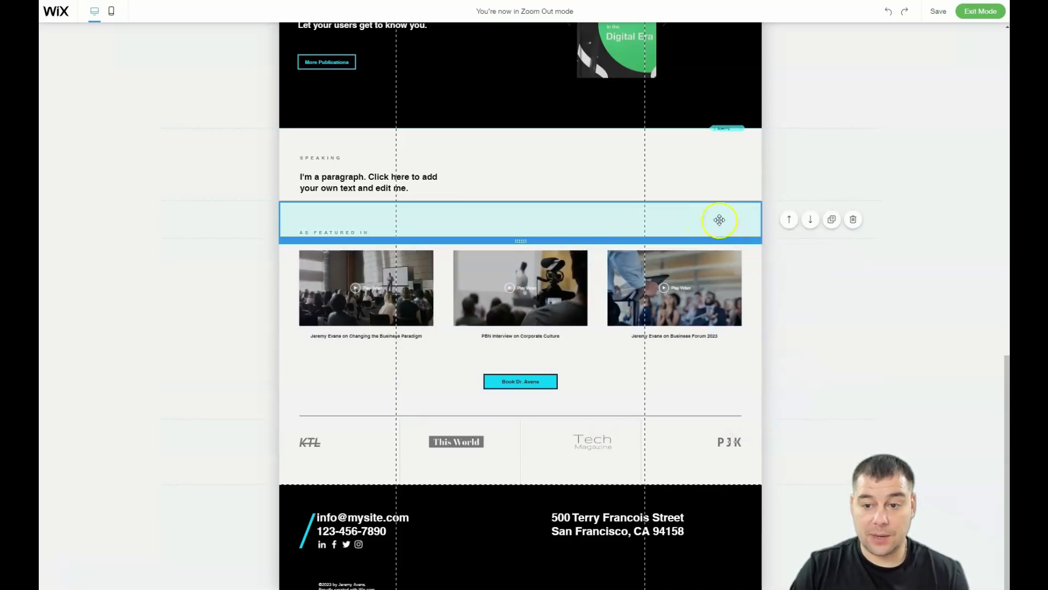
left_click(811, 220)
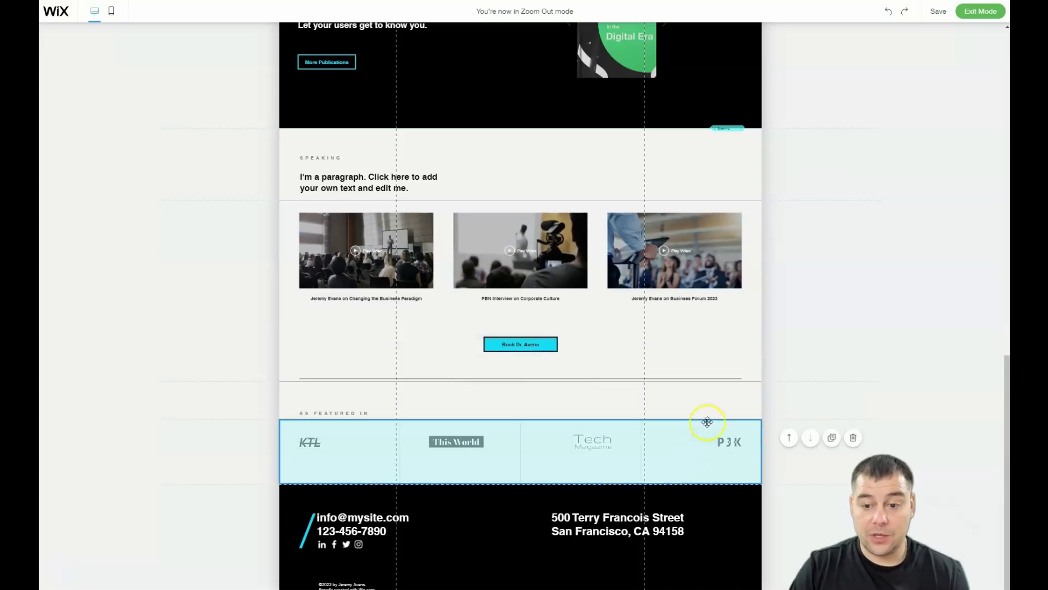
Step: Delete the thin strip and the press-logo strip beneath the Speaking section
left_click(854, 400)
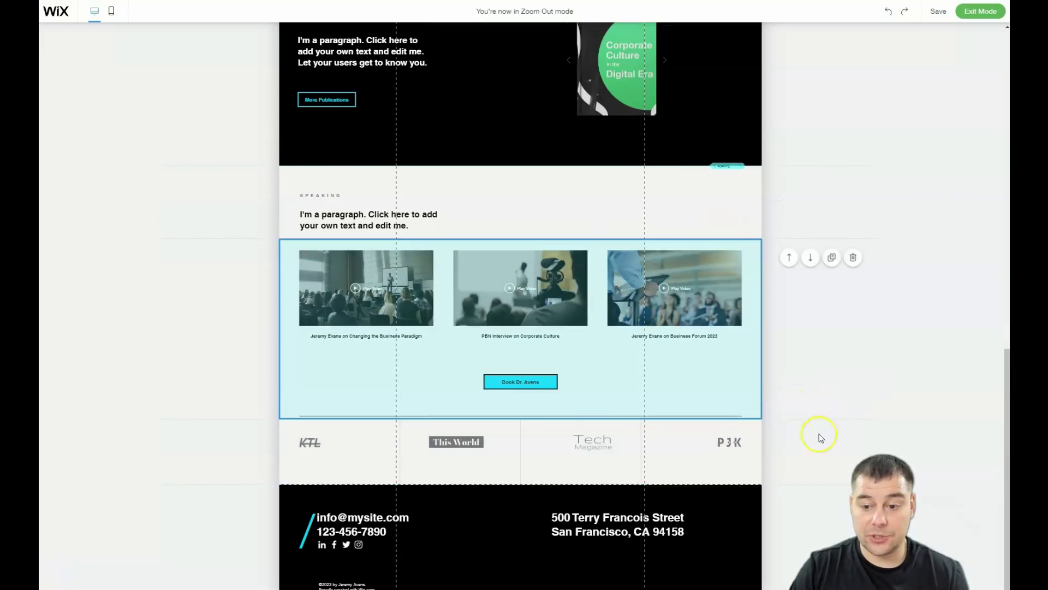
left_click(852, 437)
scroll(639, 388, "up", 6)
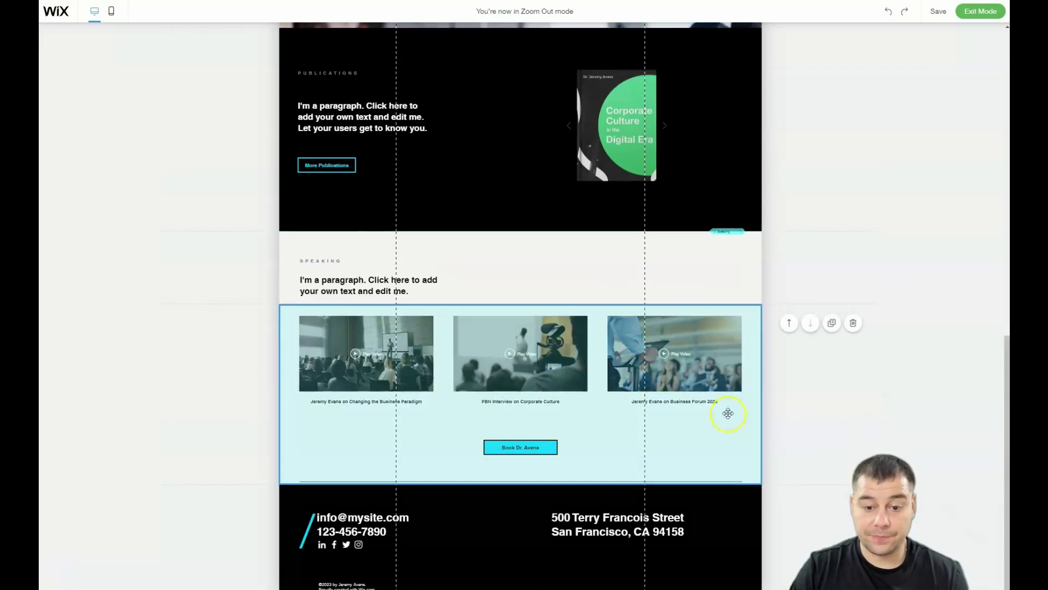
scroll(639, 389, "up", 5)
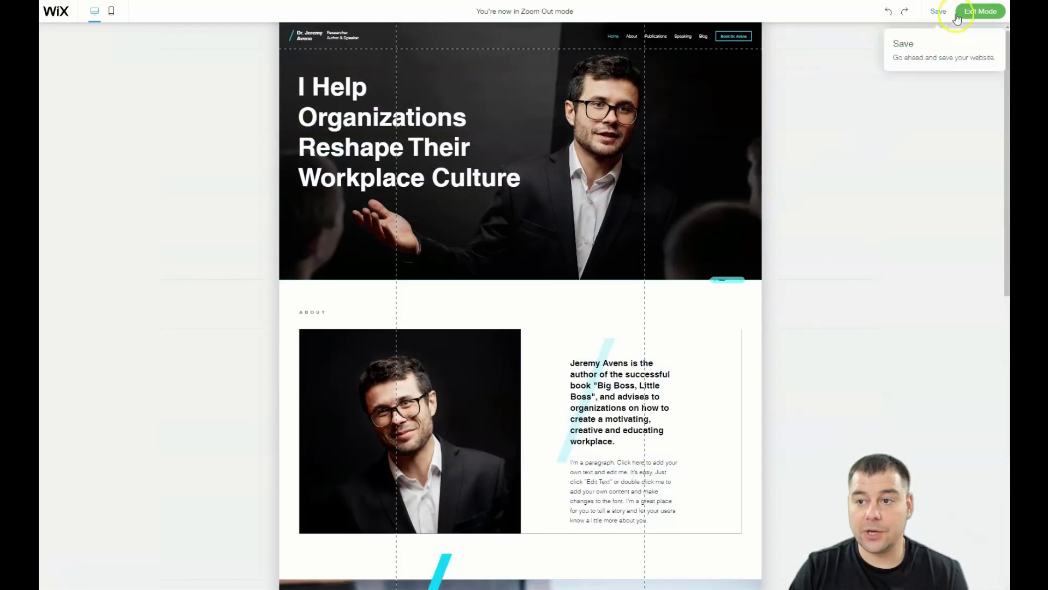
Step: Exit zoom-out mode, switch to the mobile layout, and scroll from the hero heading to the footer
left_click(974, 12)
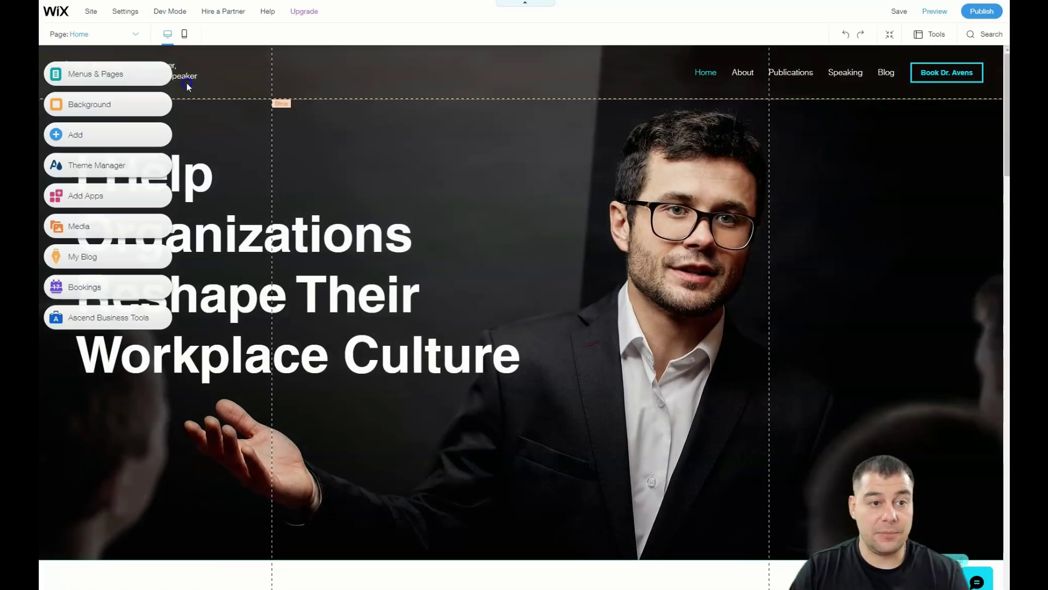
left_click(185, 38)
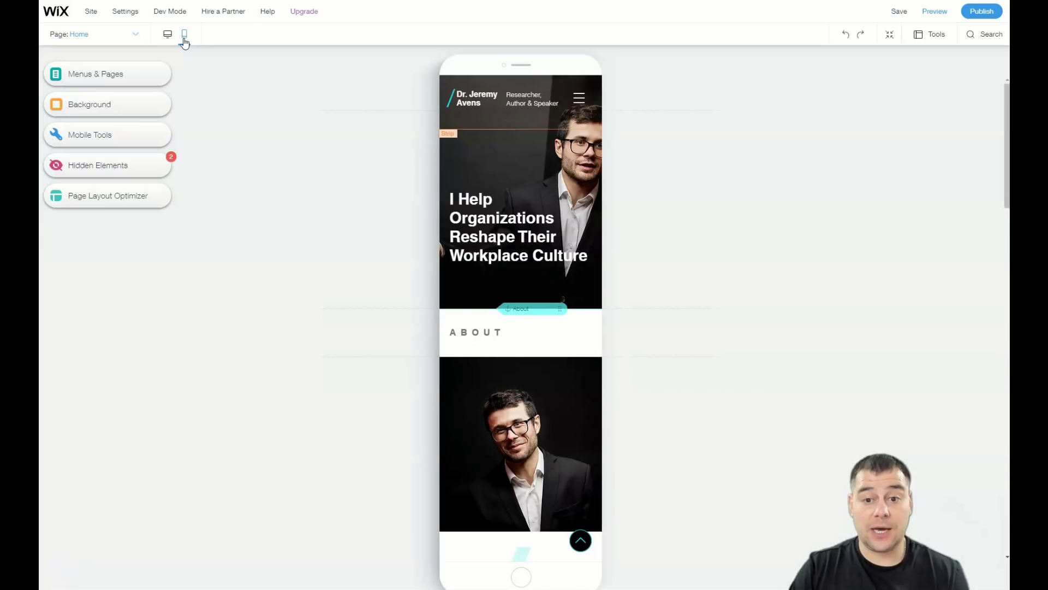
left_click(528, 112)
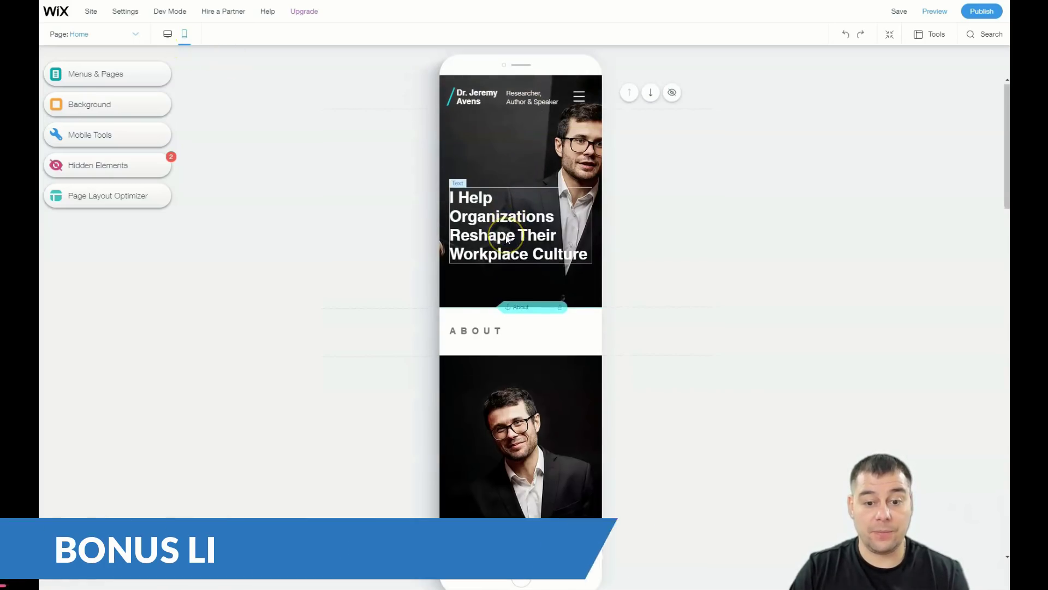
scroll(506, 239, "down", 5)
scroll(506, 235, "down", 7)
scroll(506, 238, "down", 10)
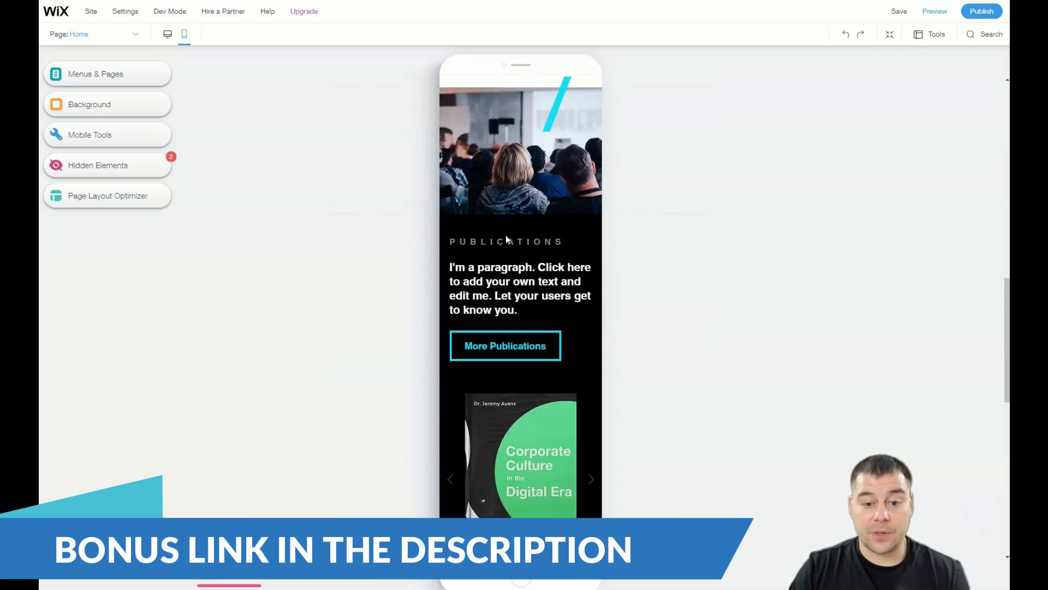
scroll(506, 235, "down", 5)
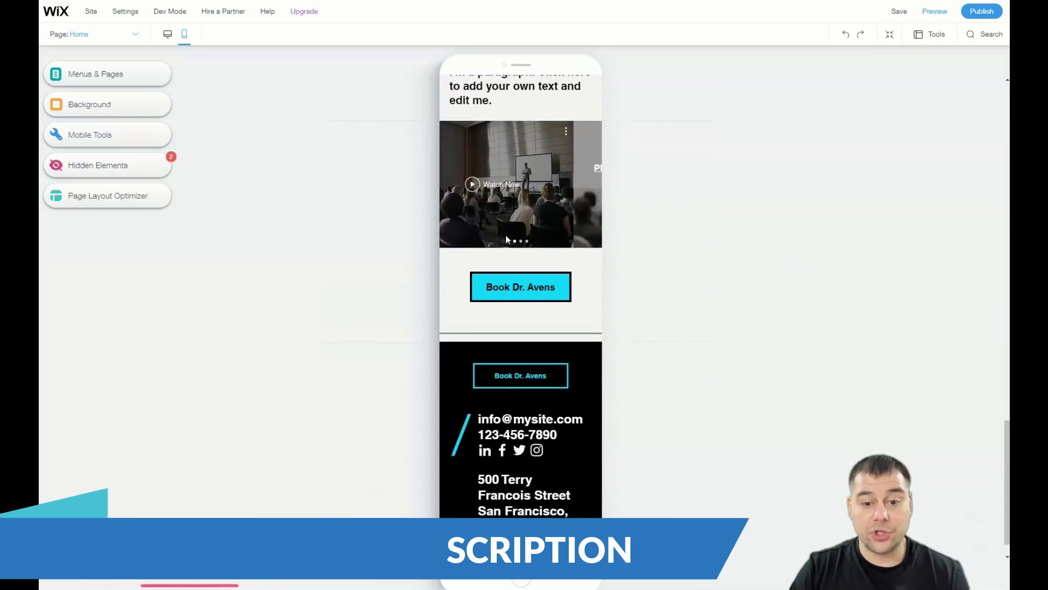
left_click(506, 208)
scroll(506, 207, "down", 1)
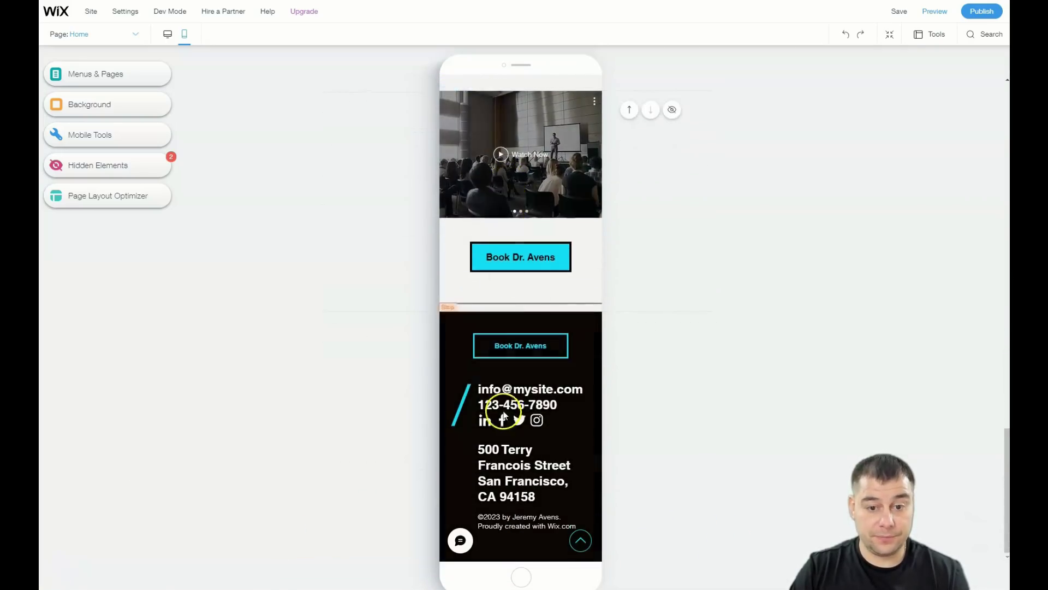
scroll(526, 240, "up", 8)
scroll(526, 238, "up", 10)
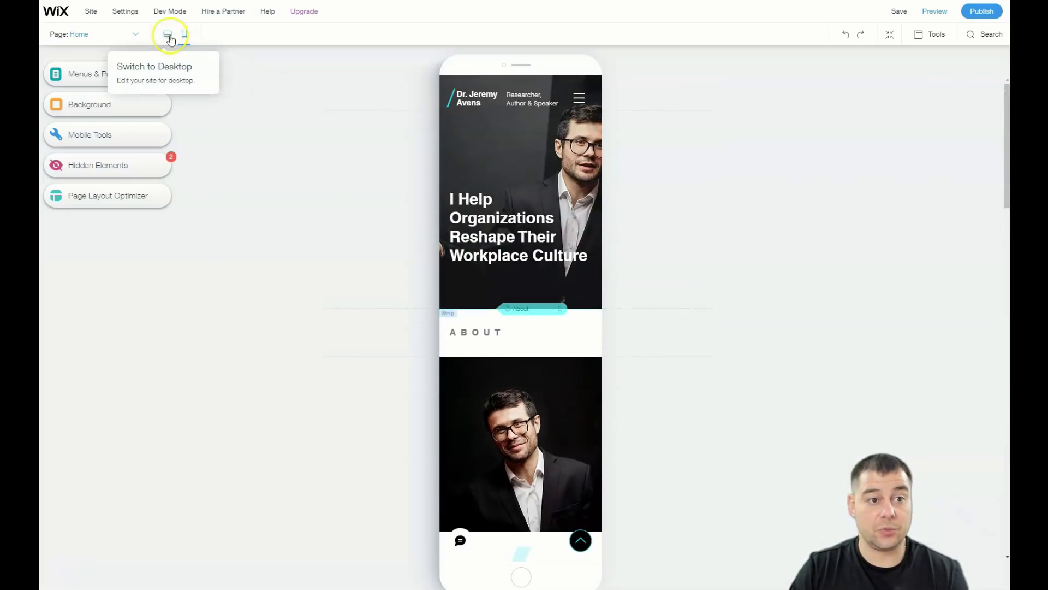
Step: Return to desktop view and delete the Blog page and its app from Menus & Pages
left_click(168, 34)
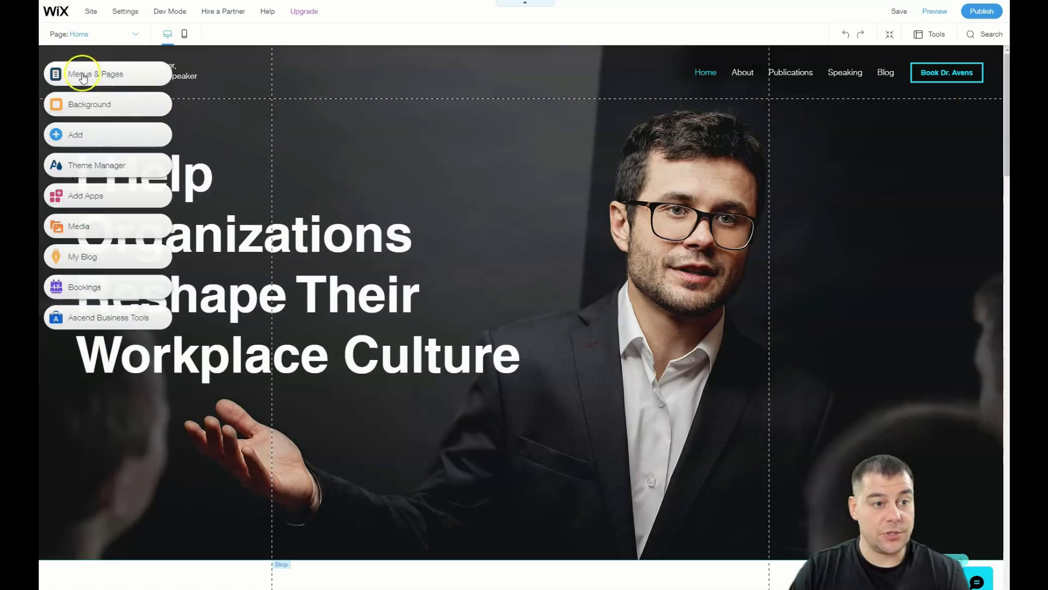
left_click(83, 76)
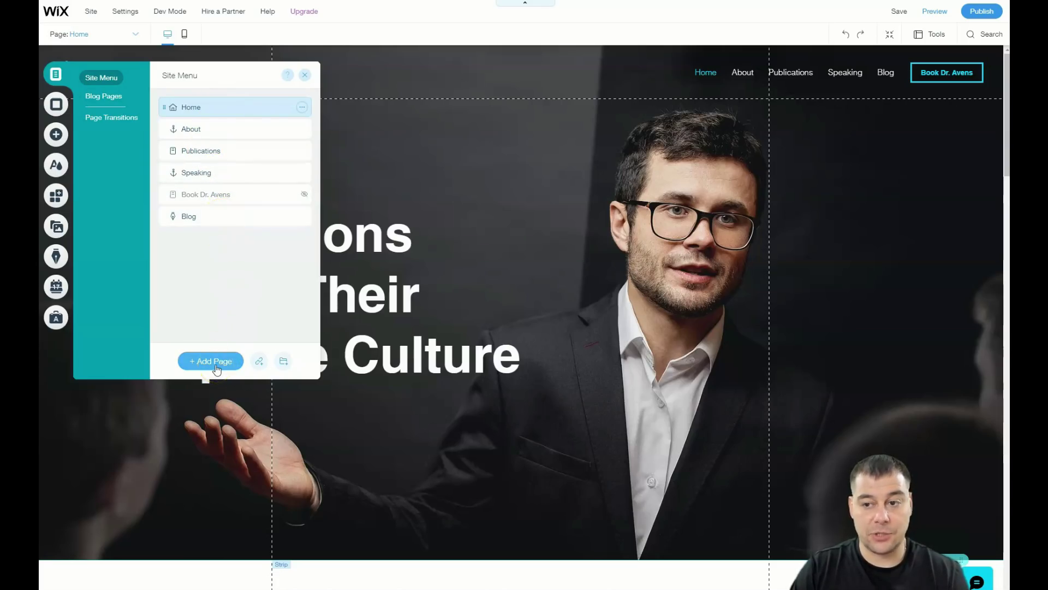
left_click(302, 216)
left_click(339, 268)
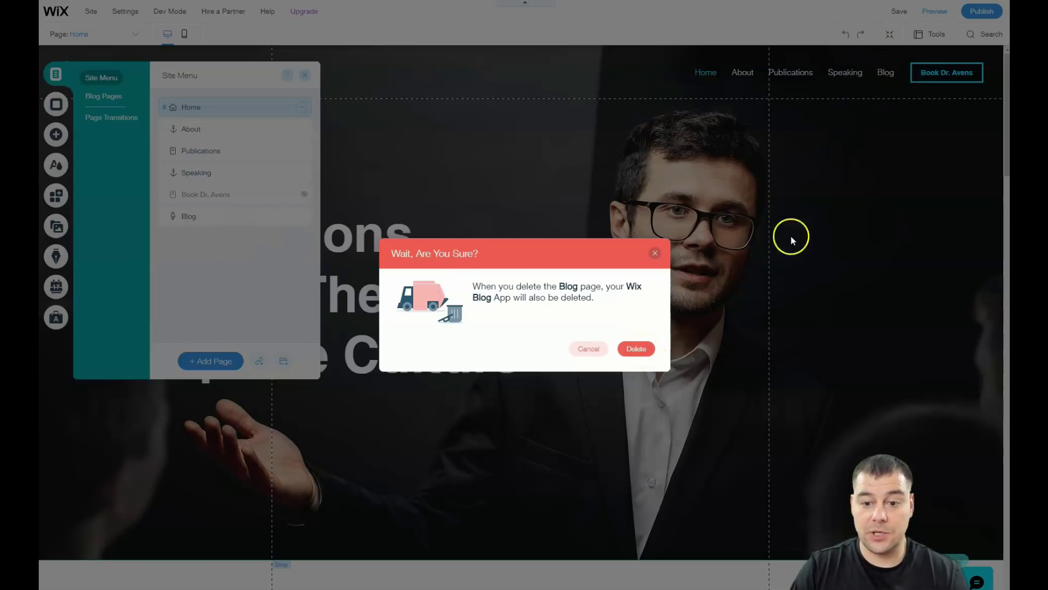
left_click(634, 347)
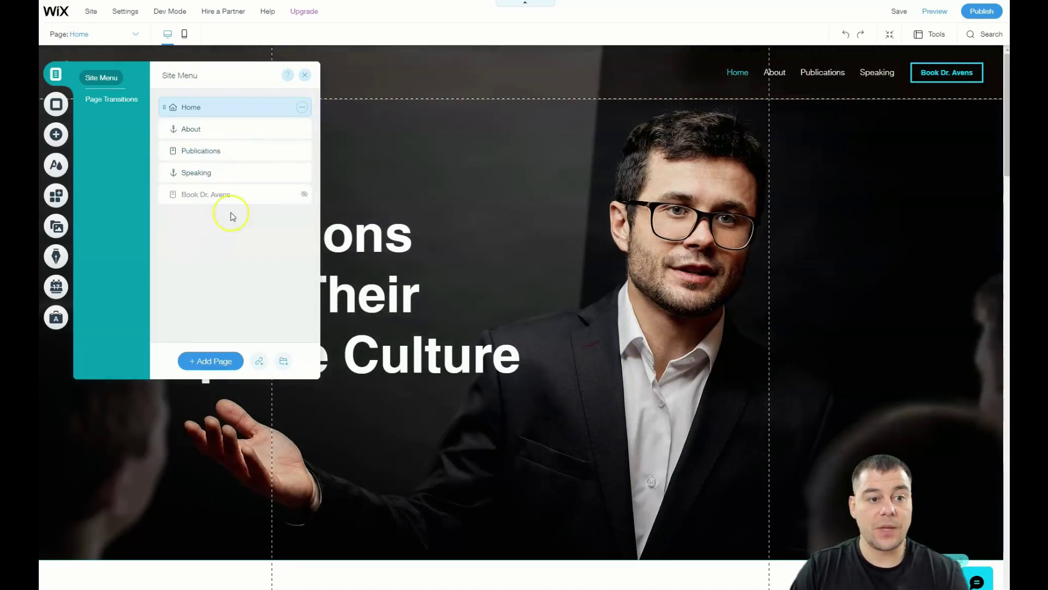
Step: Open the Home page's settings and review its Layouts and Permissions, keeping access set to Everyone
left_click(302, 107)
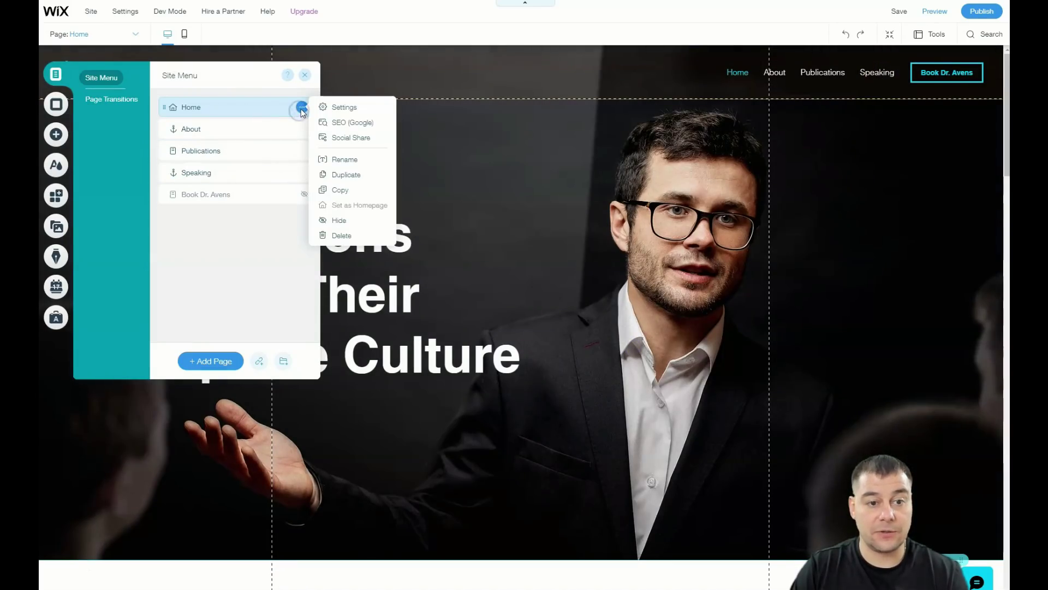
left_click(334, 108)
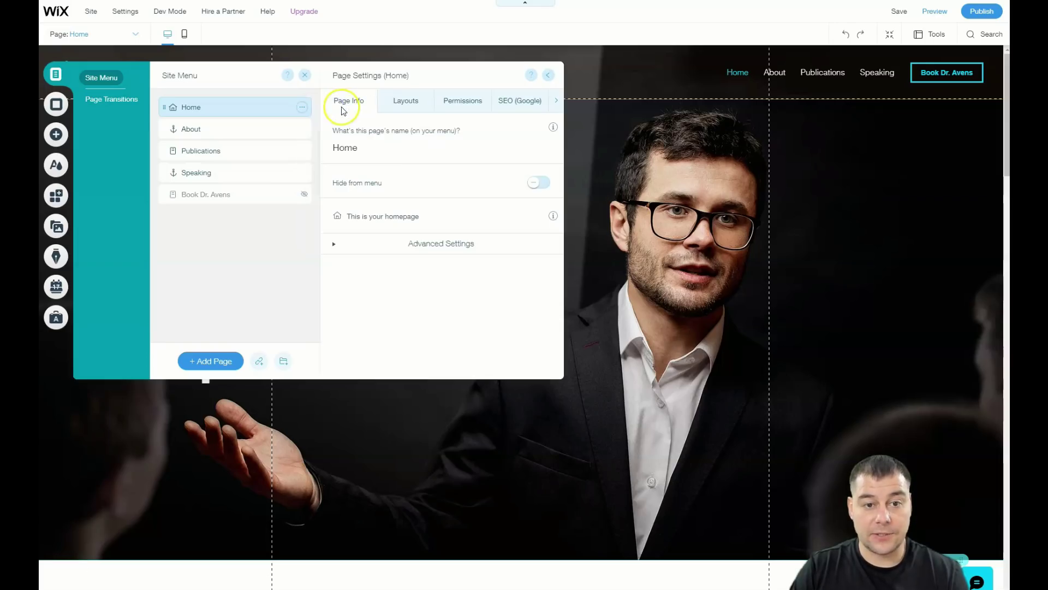
left_click(402, 103)
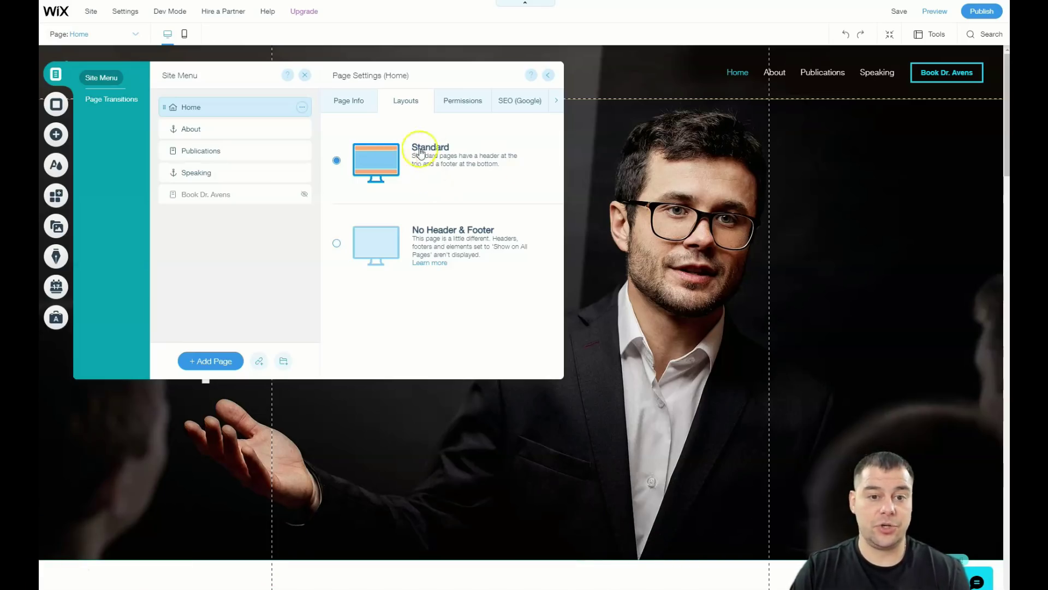
left_click(463, 101)
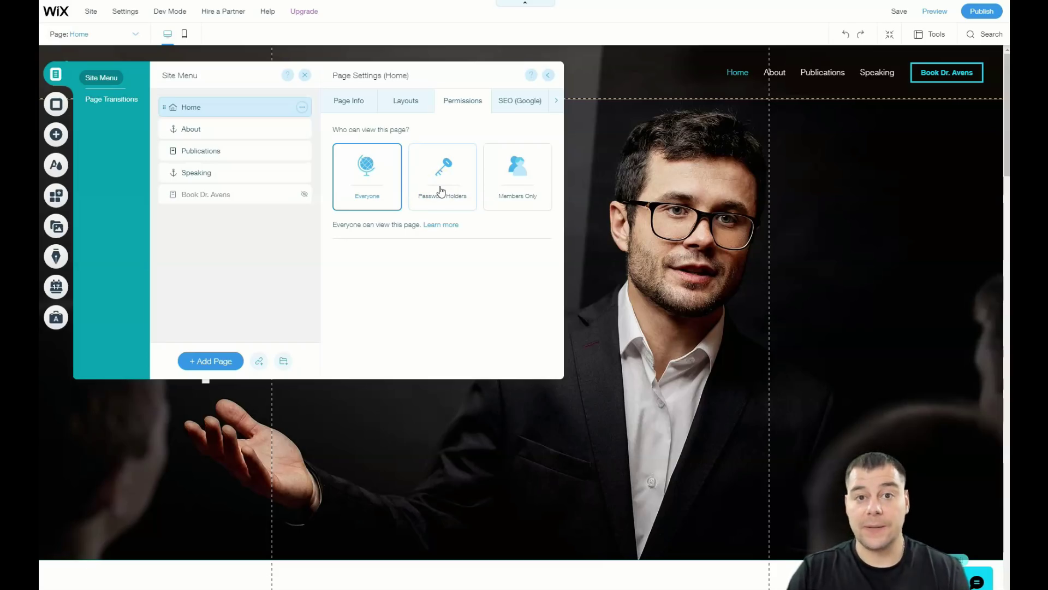
left_click(499, 198)
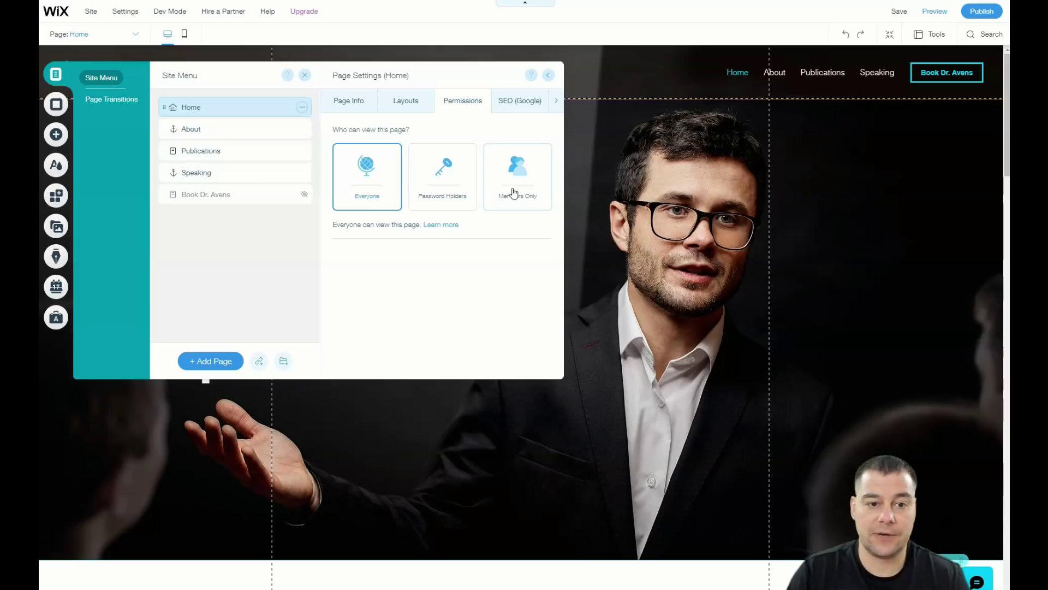
Step: Review the Home page's SEO (Google) and Social Share settings, then open and close Page Transitions
left_click(514, 101)
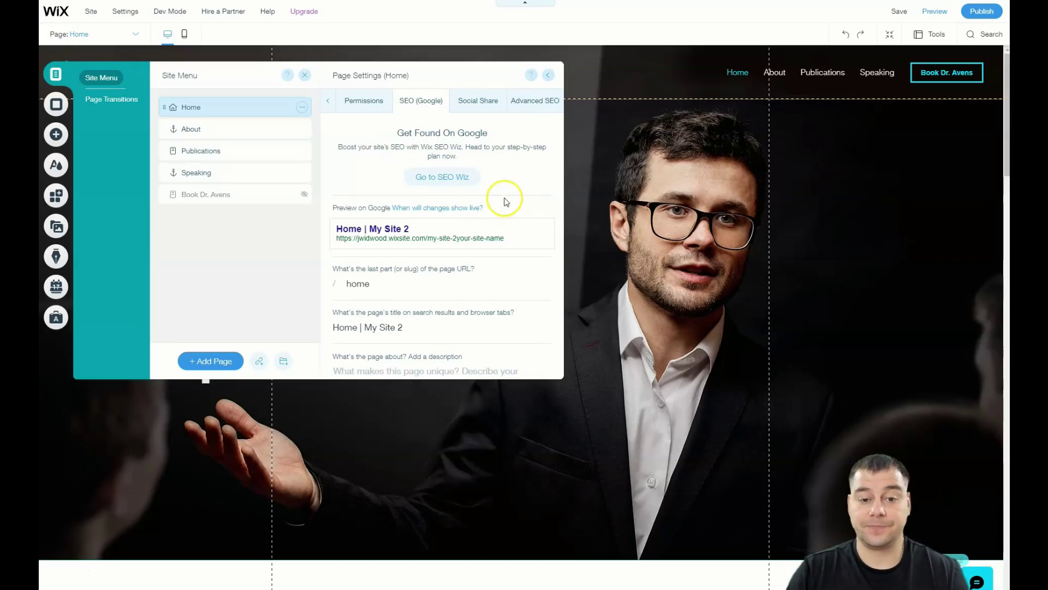
scroll(503, 206, "down", 3)
scroll(436, 262, "up", 2)
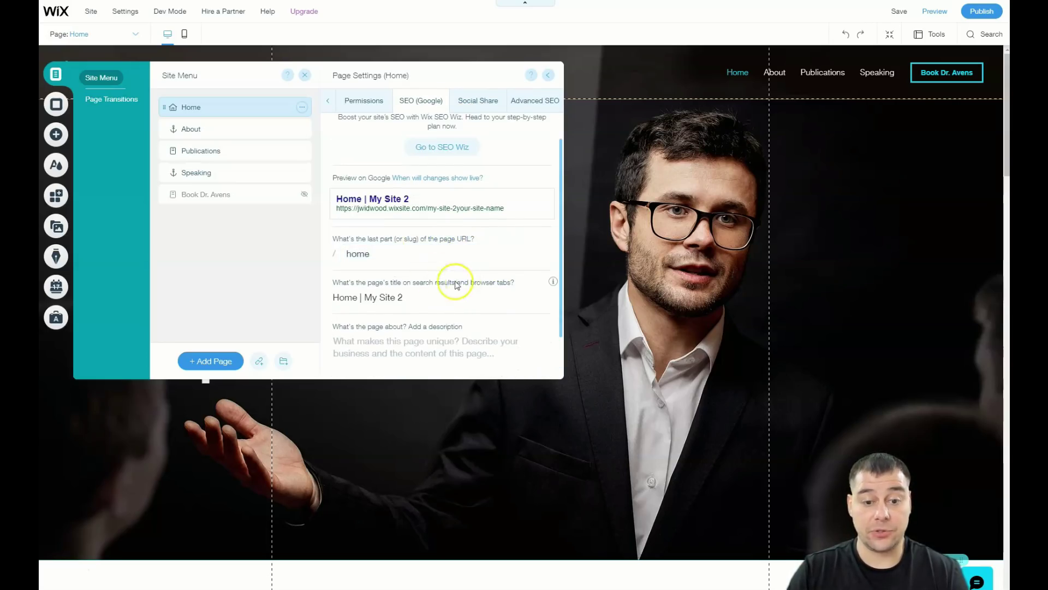
scroll(453, 267, "up", 1)
left_click(473, 103)
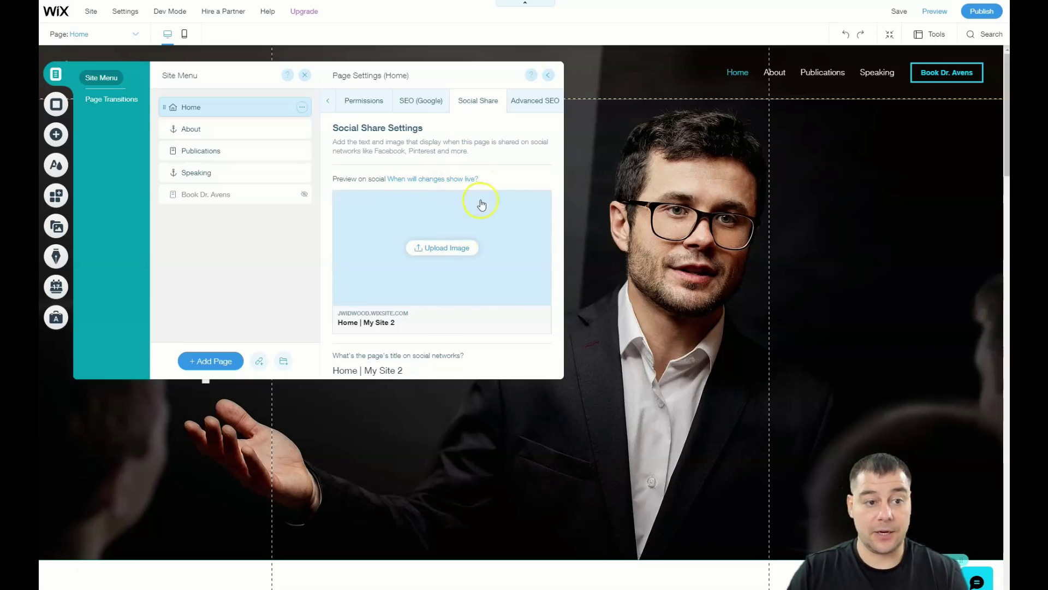
left_click(111, 101)
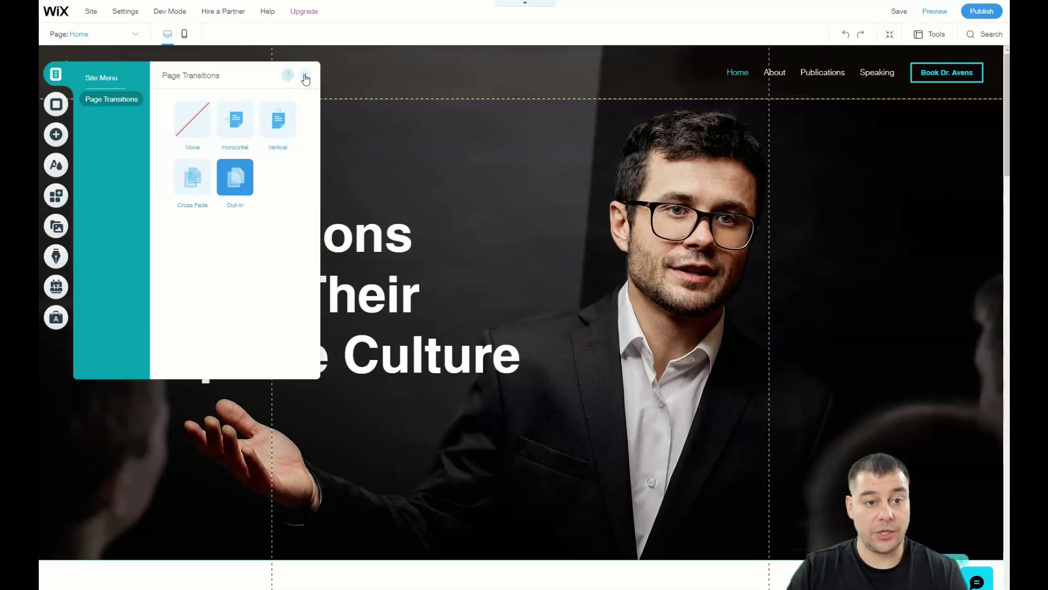
left_click(305, 80)
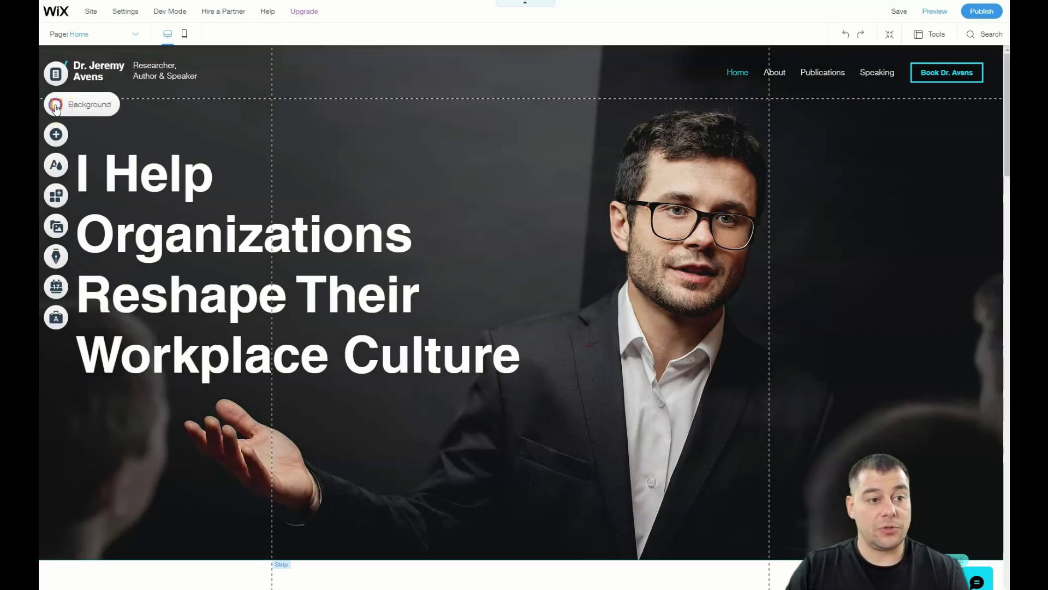
Step: Set the Home page background to a solid grey colour, #8C8C8C, after trying darker and lighter greys
left_click(56, 107)
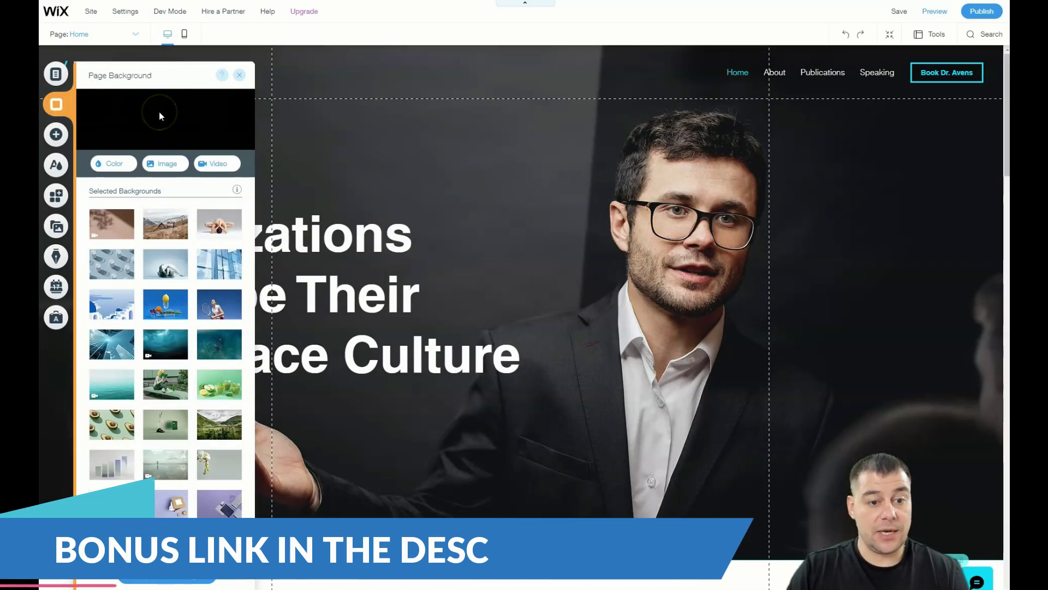
scroll(425, 232, "down", 15)
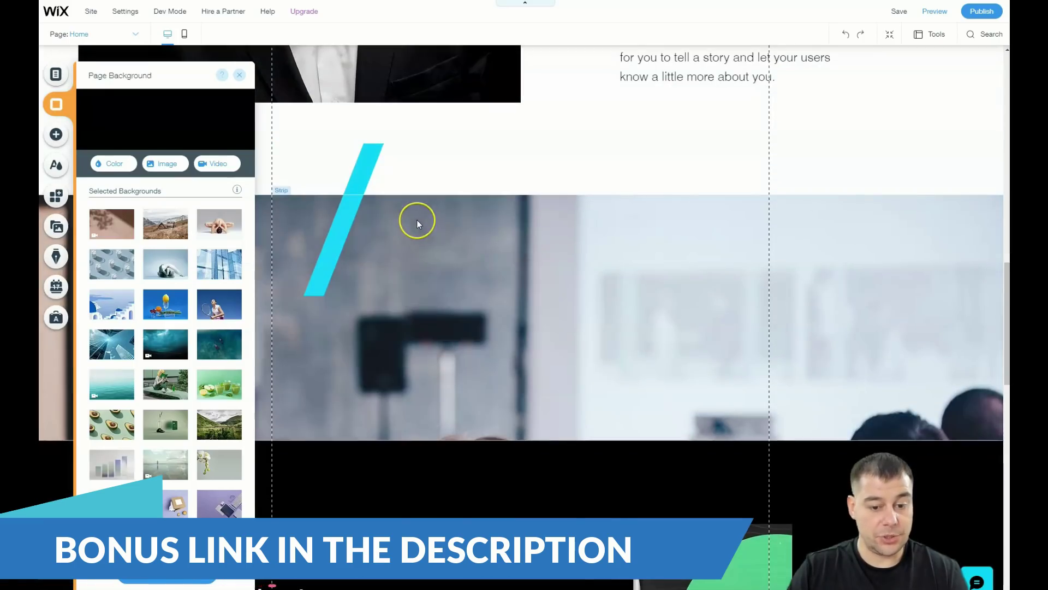
scroll(424, 227, "down", 4)
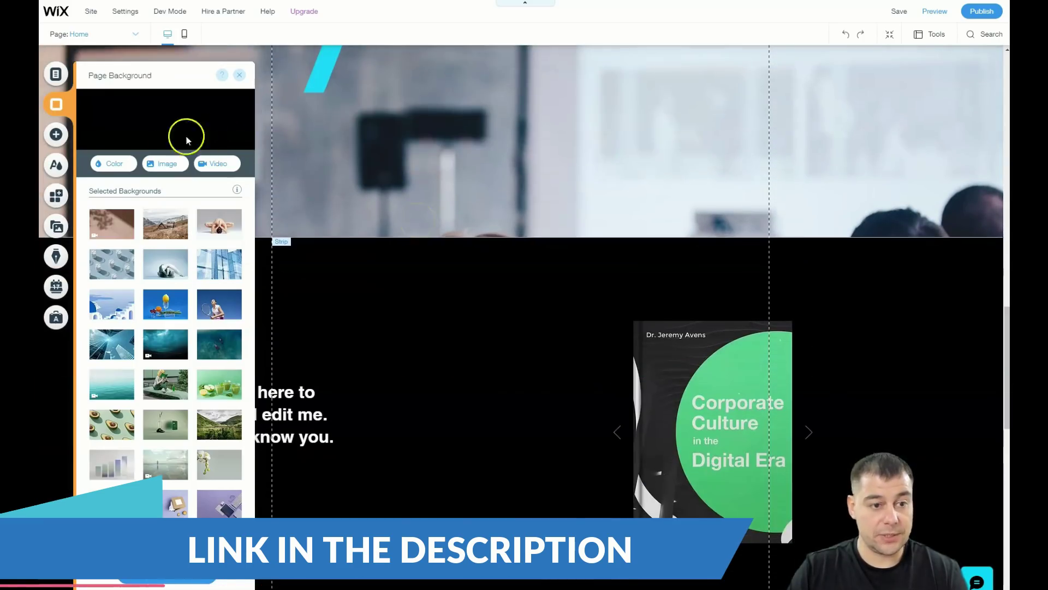
left_click(111, 163)
left_click(145, 216)
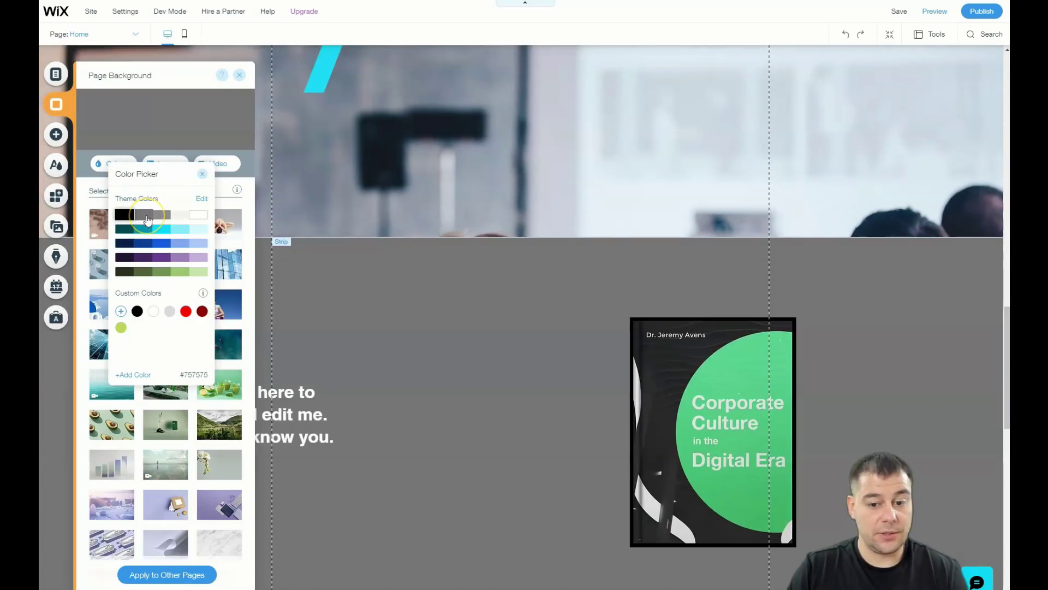
left_click(164, 216)
left_click(180, 216)
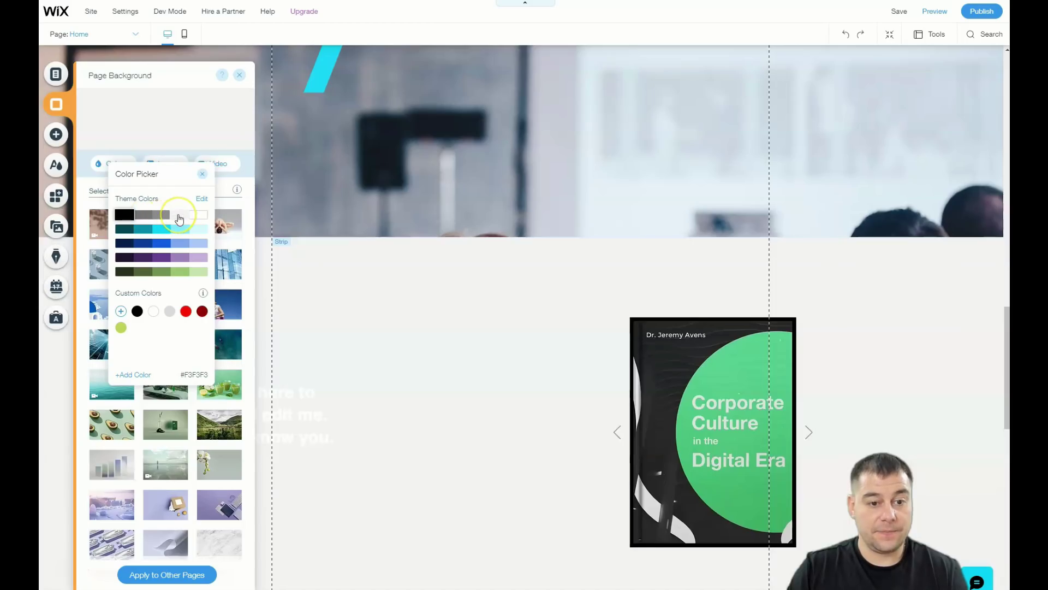
left_click(164, 216)
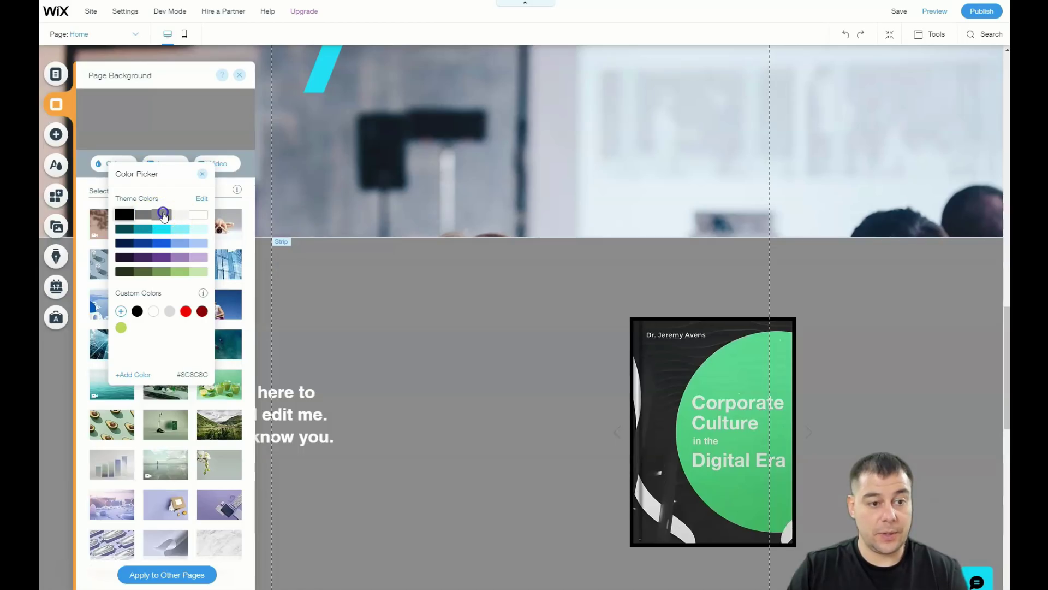
left_click(200, 176)
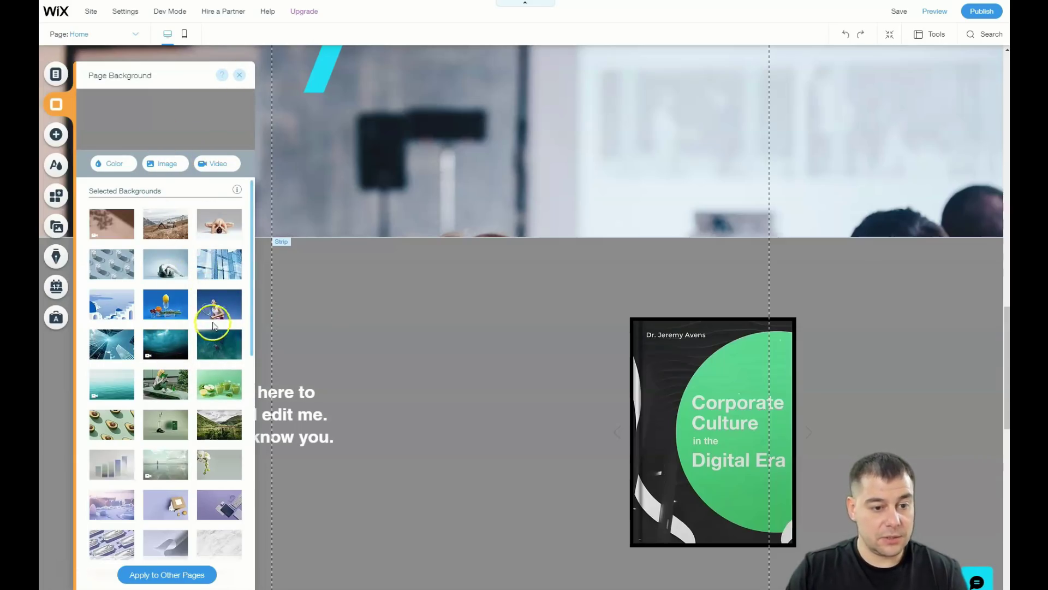
left_click(239, 76)
scroll(464, 292, "down", 5)
scroll(453, 294, "up", 5)
scroll(453, 294, "down", 5)
scroll(453, 297, "down", 7)
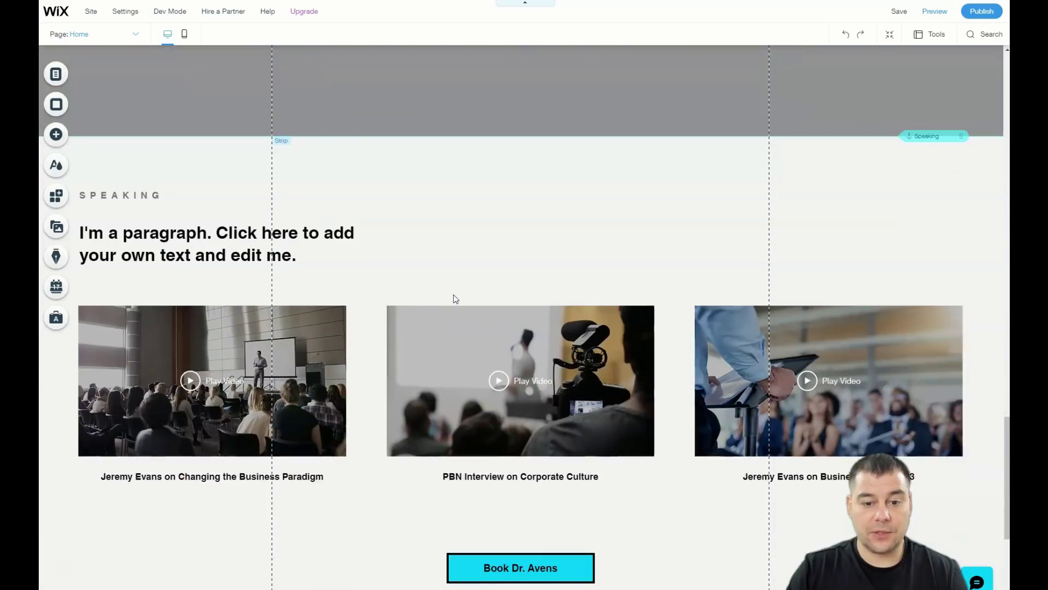
scroll(454, 298, "up", 2)
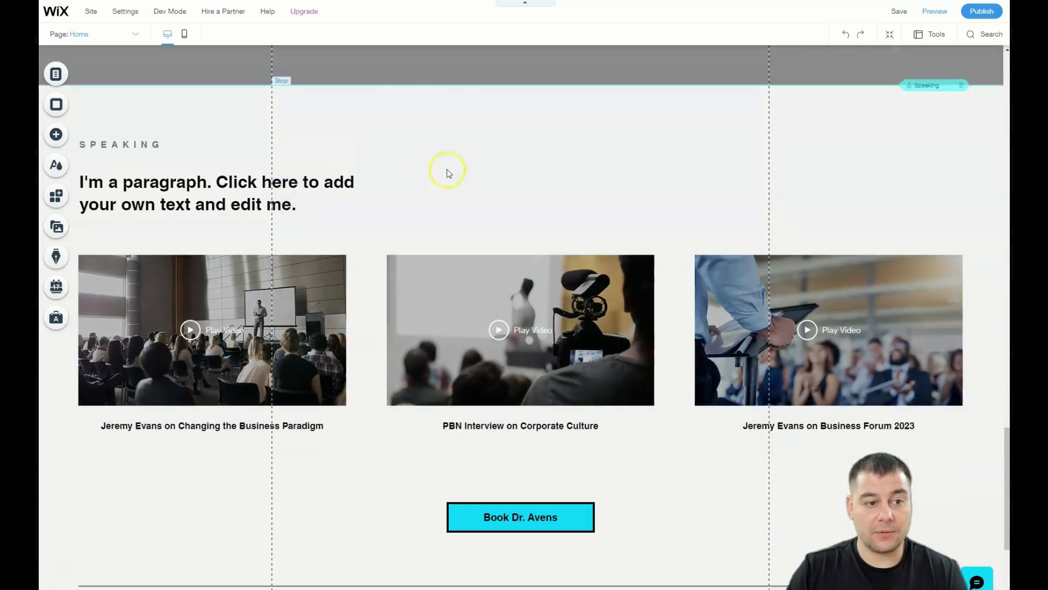
scroll(413, 322, "down", 4)
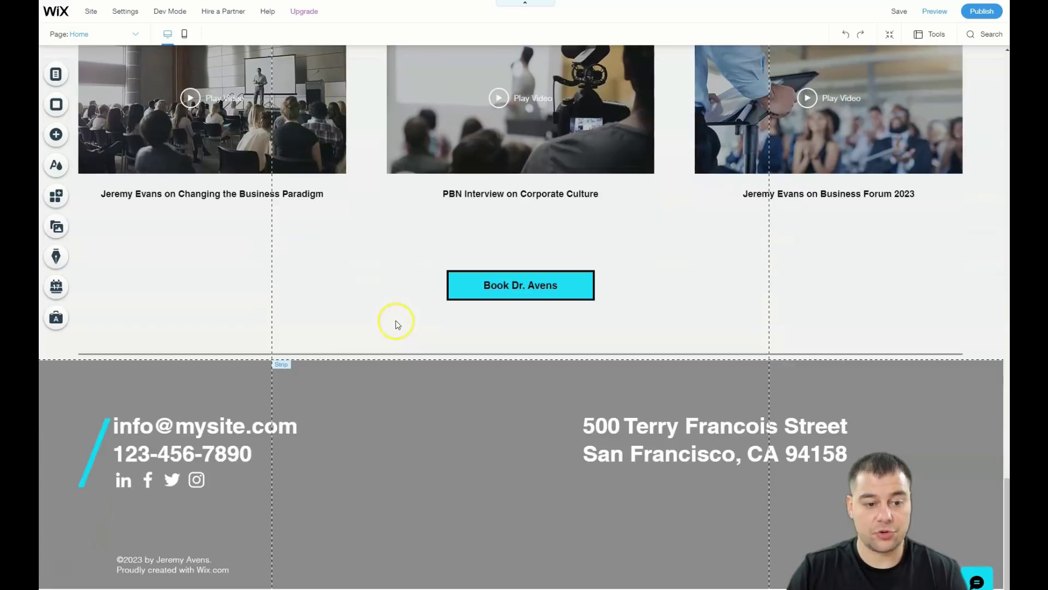
scroll(396, 325, "up", 20)
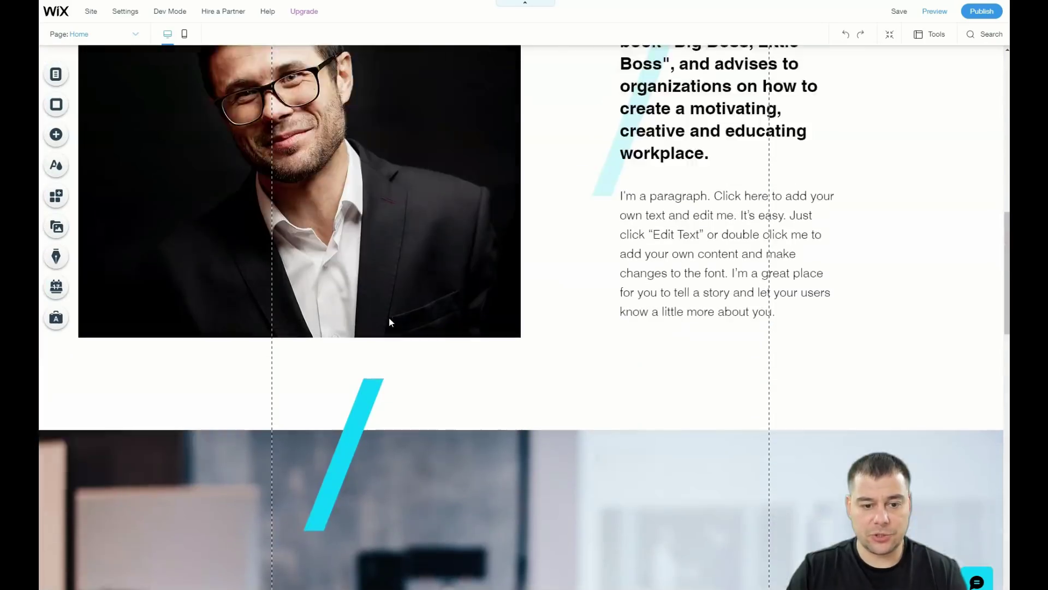
scroll(389, 321, "up", 10)
left_click(181, 157)
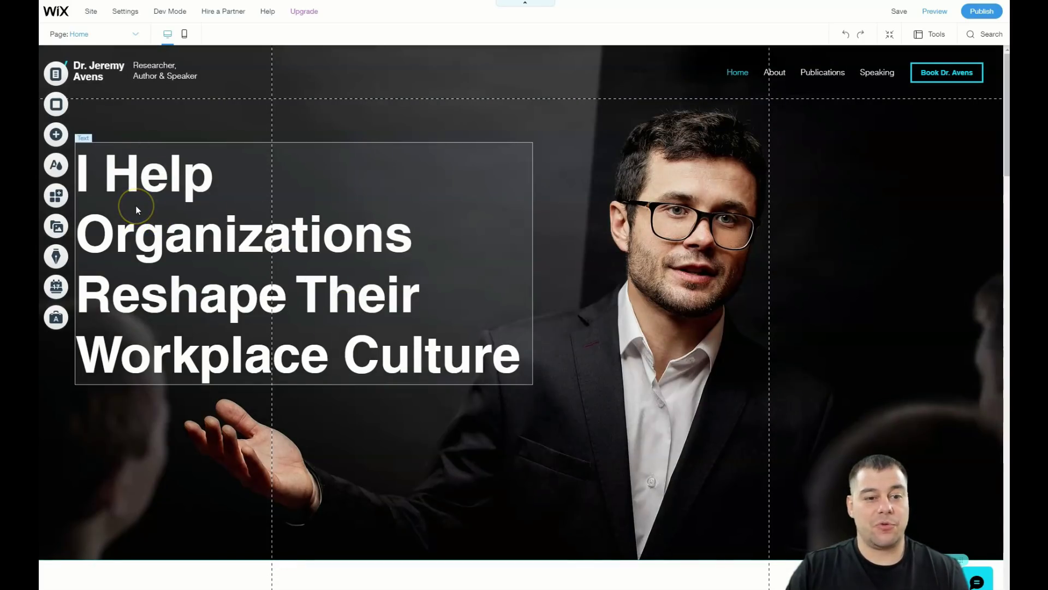
Step: Move the hero heading toward the centre and make it bold, 55 px and centre-aligned
left_click_drag(134, 205, 335, 166)
double_click(477, 251)
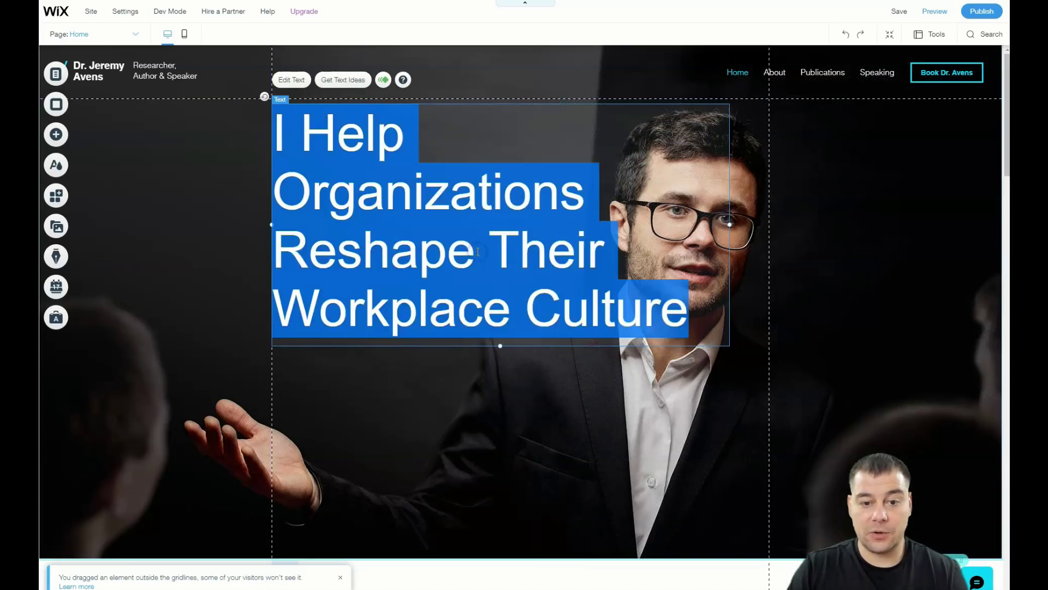
key("ctrl+b")
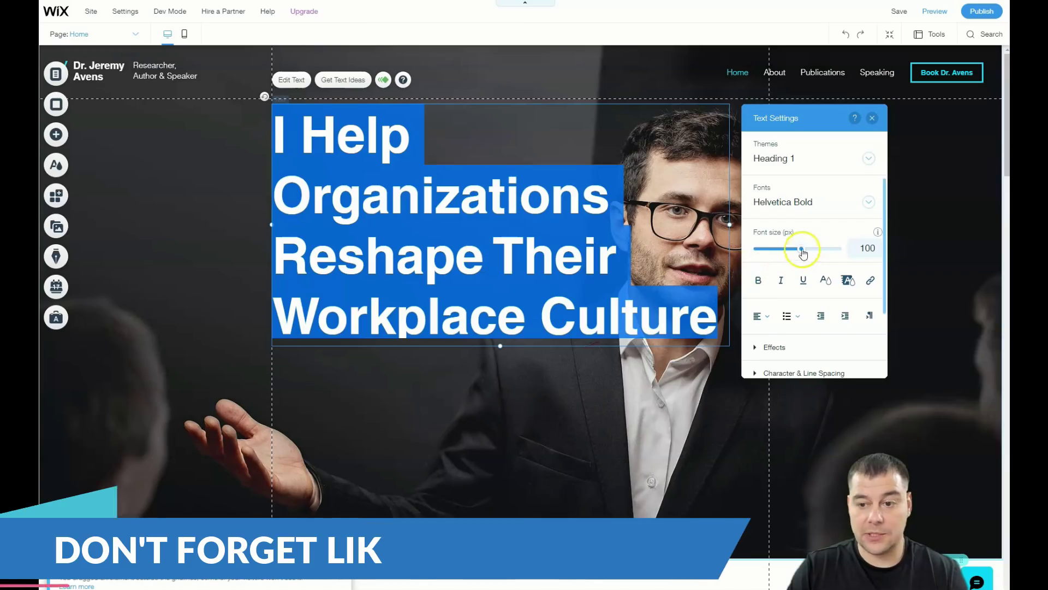
left_click_drag(802, 251, 781, 252)
left_click_drag(730, 213, 579, 208)
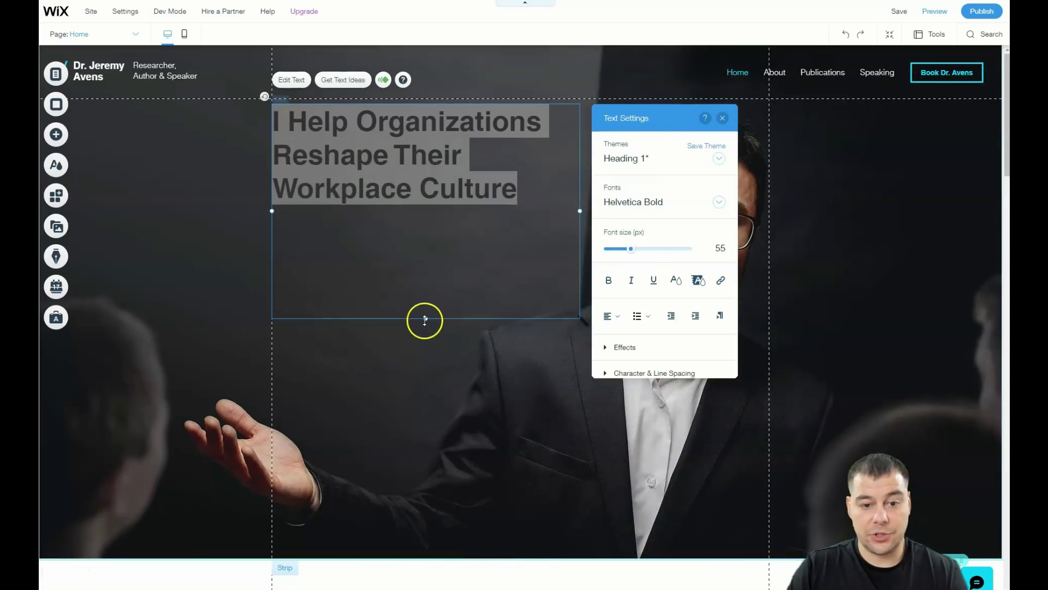
left_click(611, 316)
left_click(620, 337)
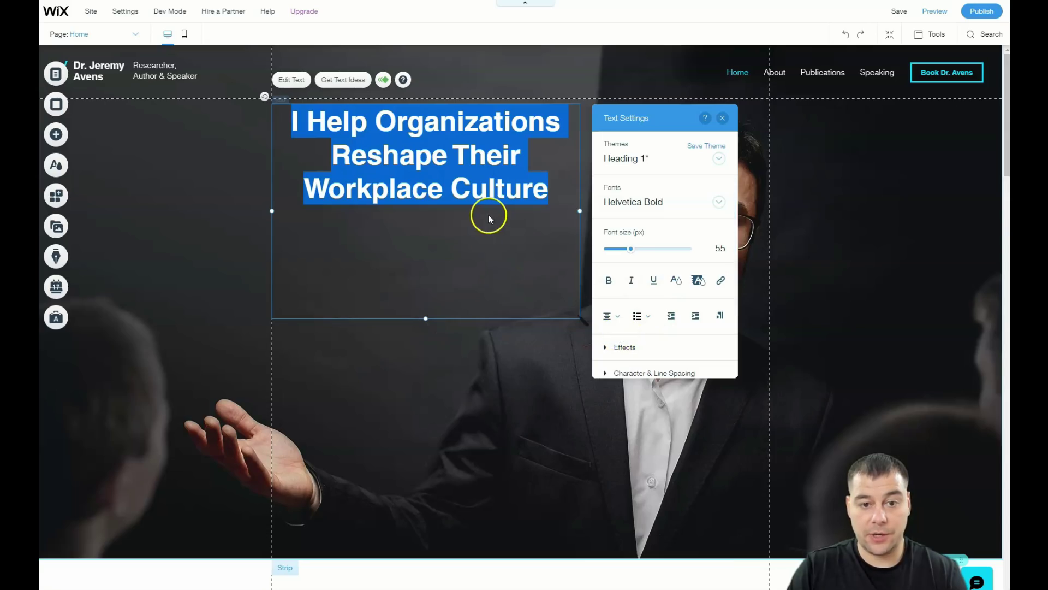
Step: Shorten the heading box to fit its three lines and move it down to y 237
left_click(425, 319)
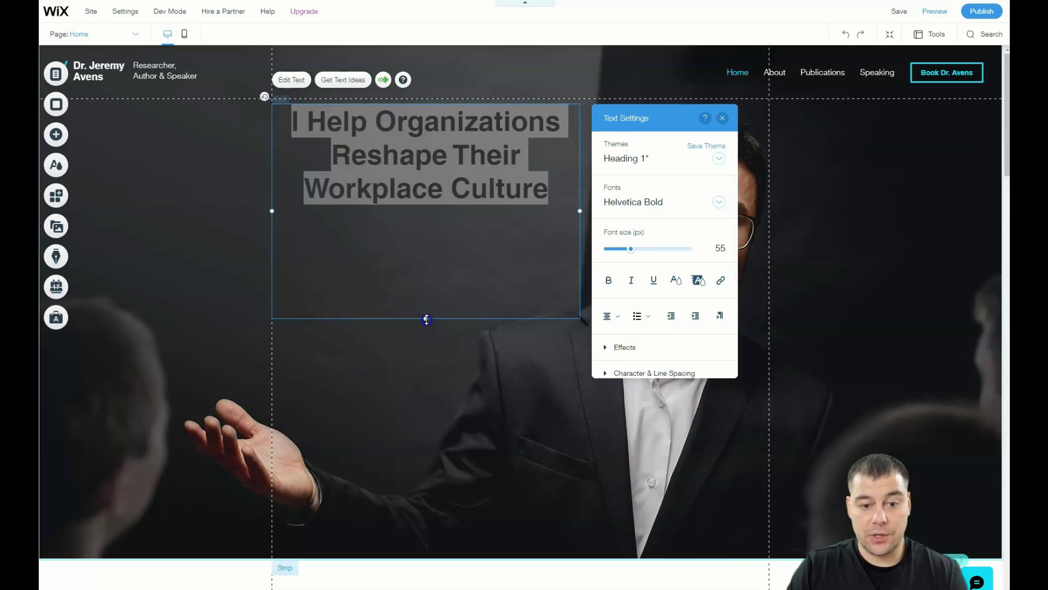
left_click_drag(426, 318, 426, 227)
double_click(427, 186)
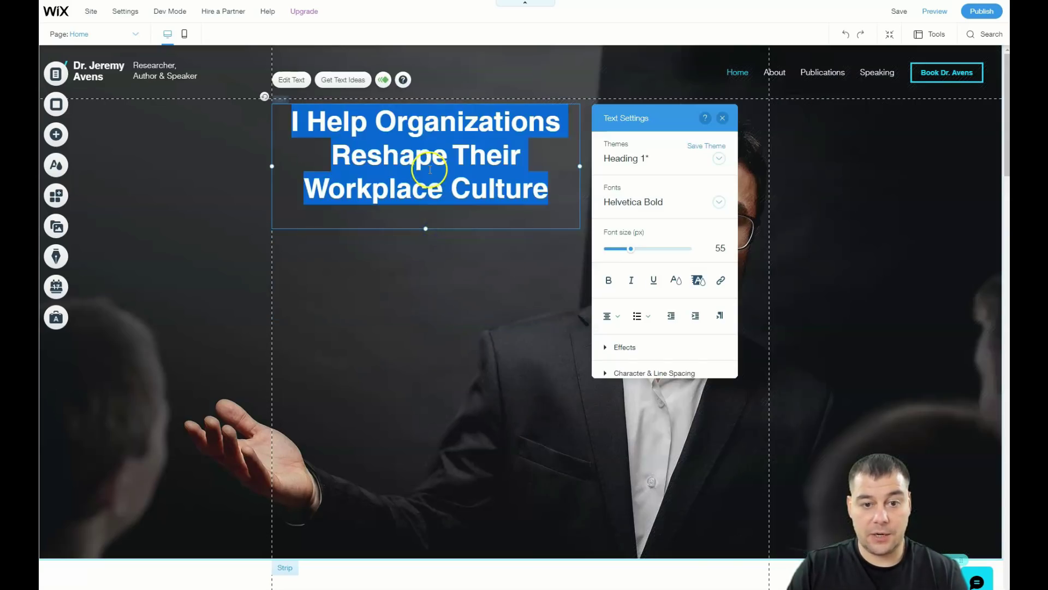
left_click(430, 190)
left_click(453, 232)
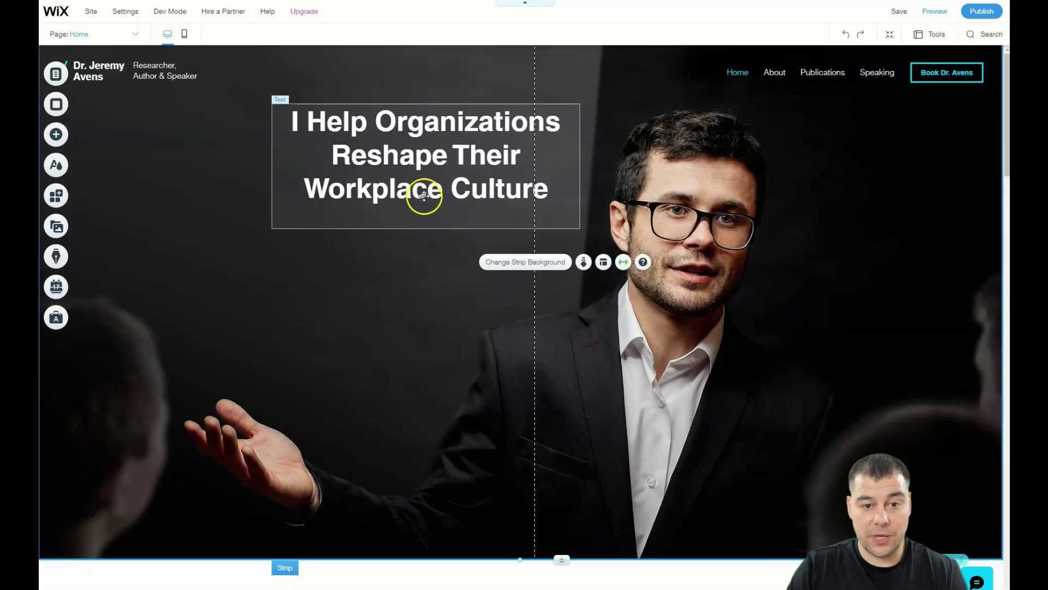
left_click_drag(423, 185, 425, 238)
left_click(429, 358)
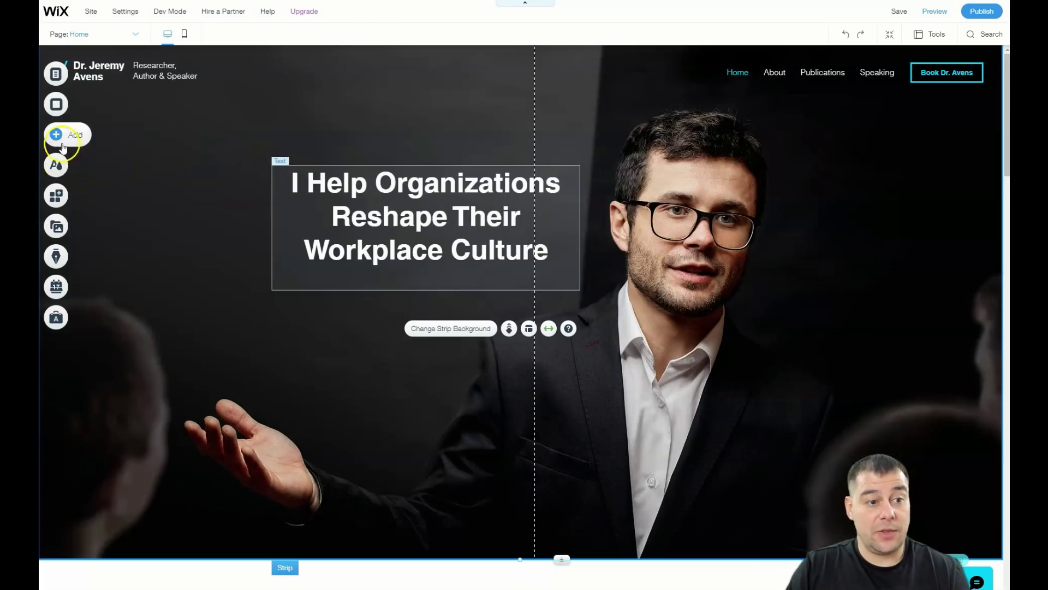
Step: Preview alternative site colour themes, including navy-and-blue, white-blue-orange and blue-grey
left_click(57, 166)
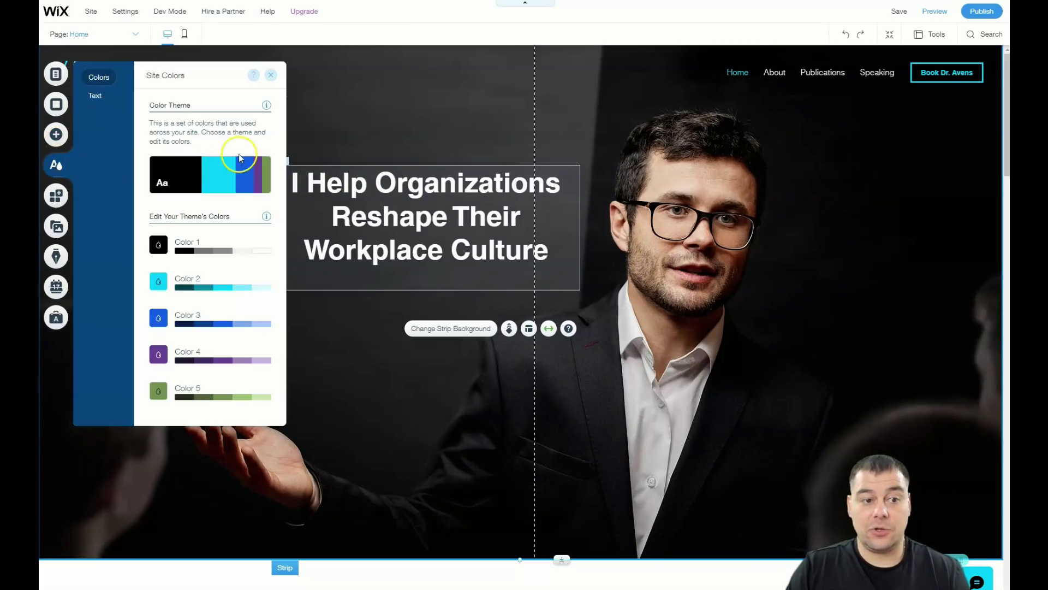
left_click(202, 176)
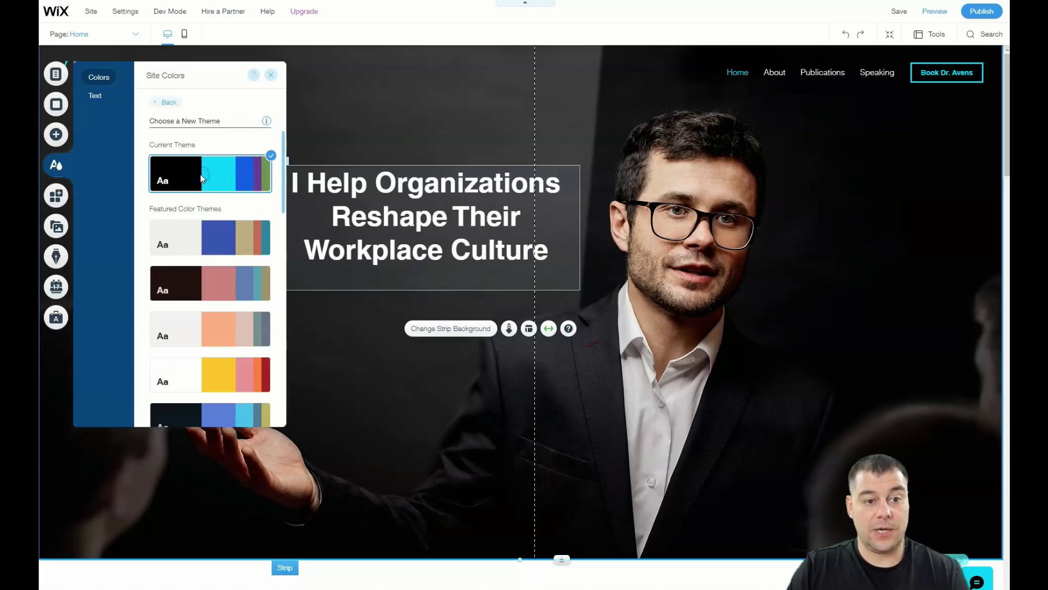
scroll(552, 404, "down", 3)
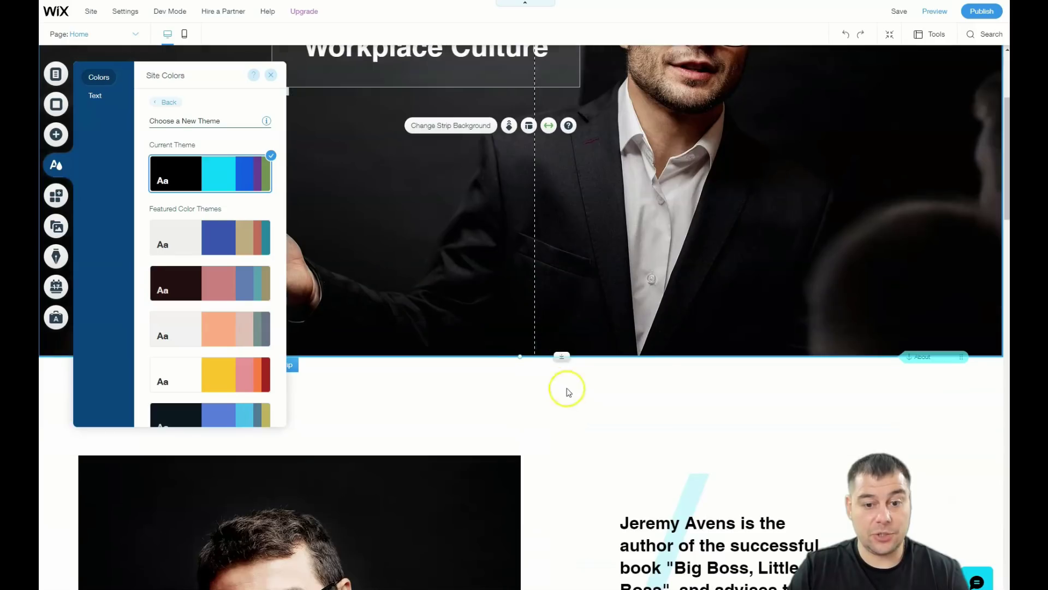
left_click(204, 243)
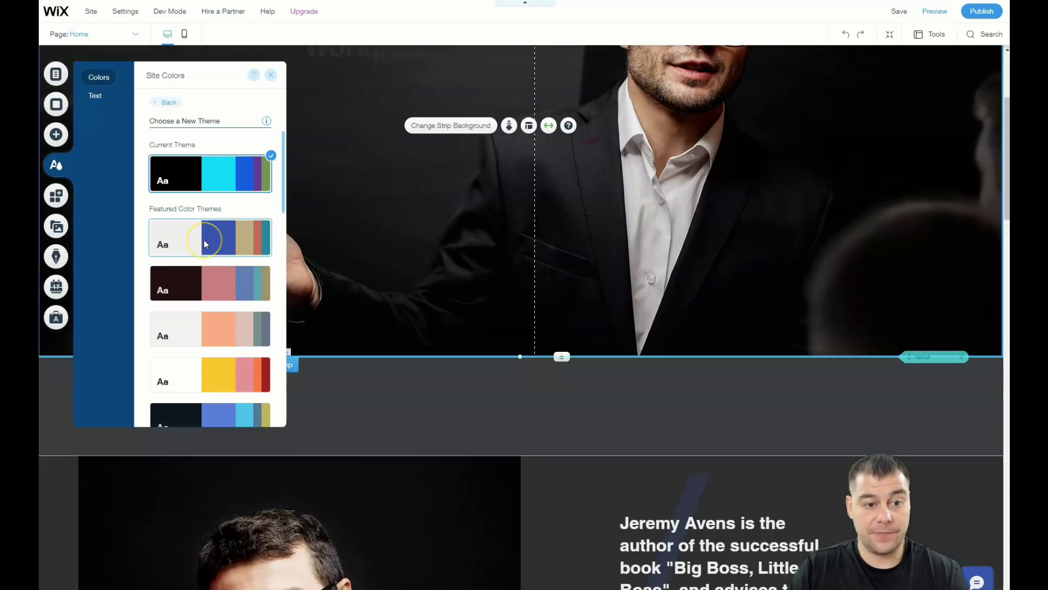
left_click(195, 287)
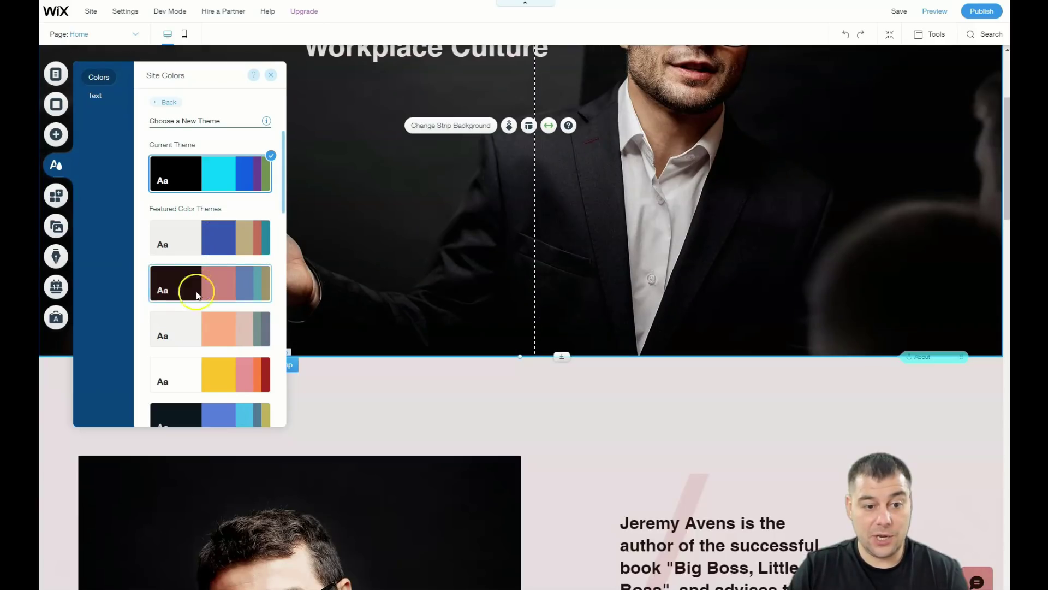
left_click(198, 319)
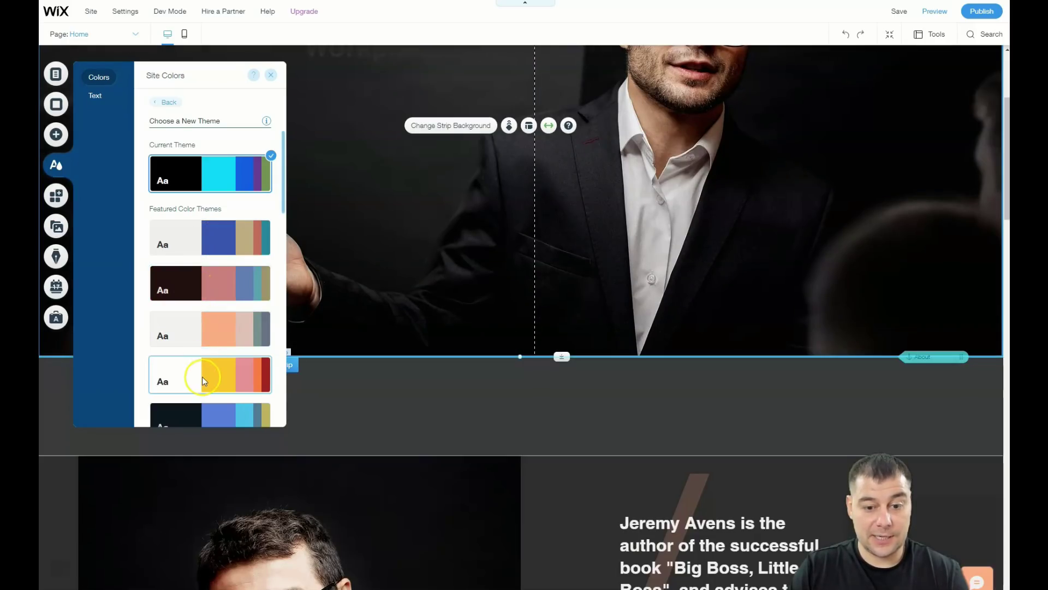
scroll(204, 371, "down", 3)
left_click(205, 266)
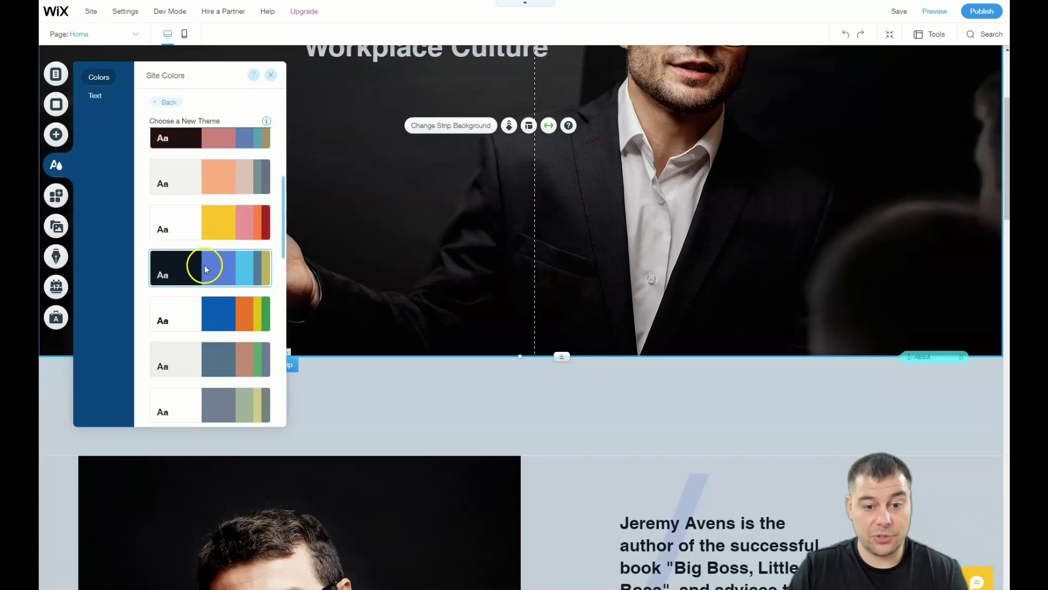
left_click(196, 313)
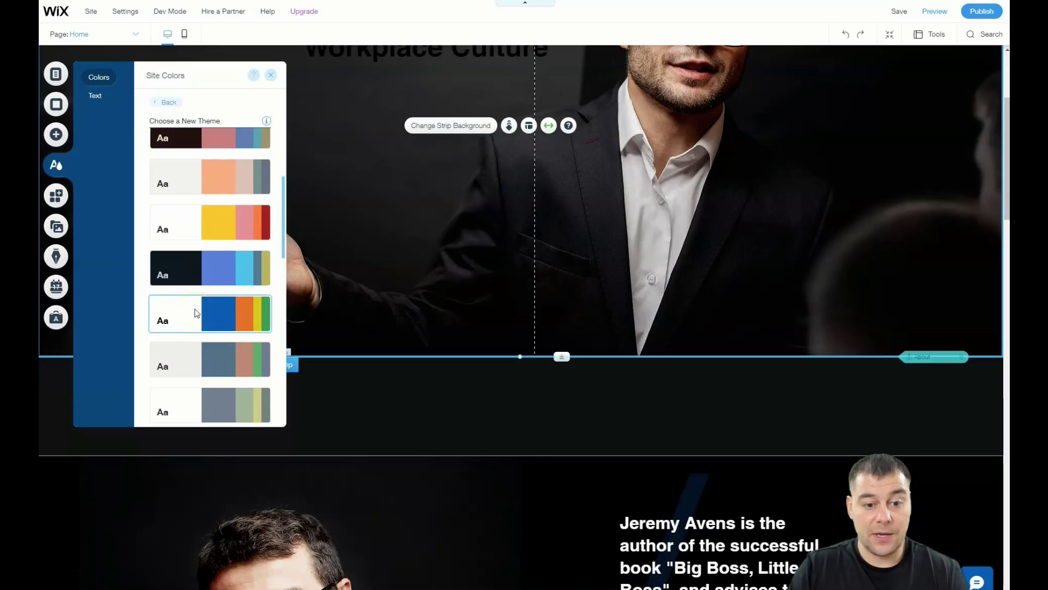
scroll(198, 303, "down", 2)
left_click(199, 260)
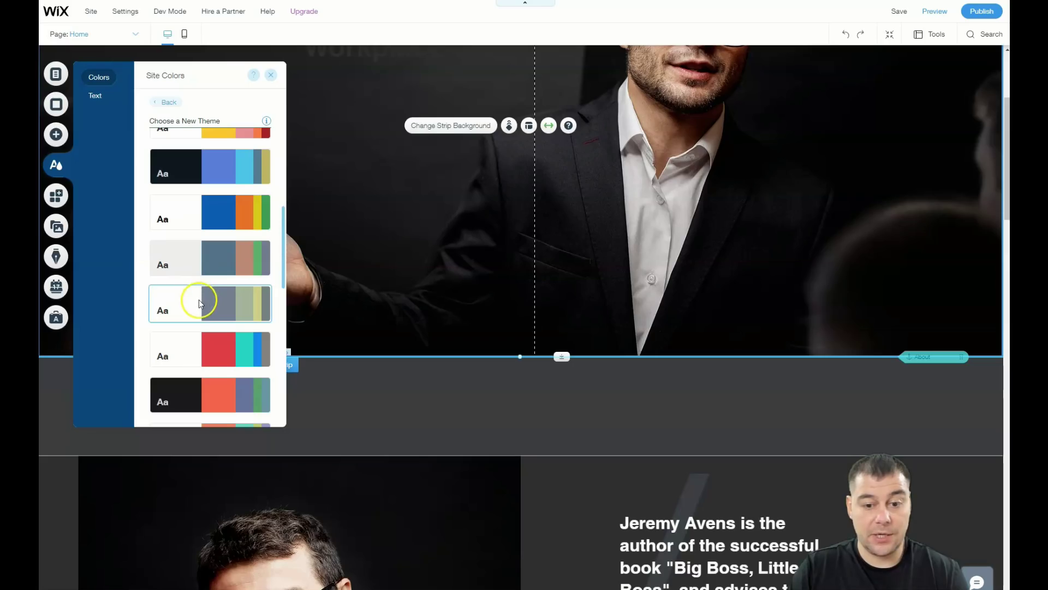
Step: Preview the red-teal, dark-orange and light-grey themes, then apply the cream and blue theme
left_click(198, 352)
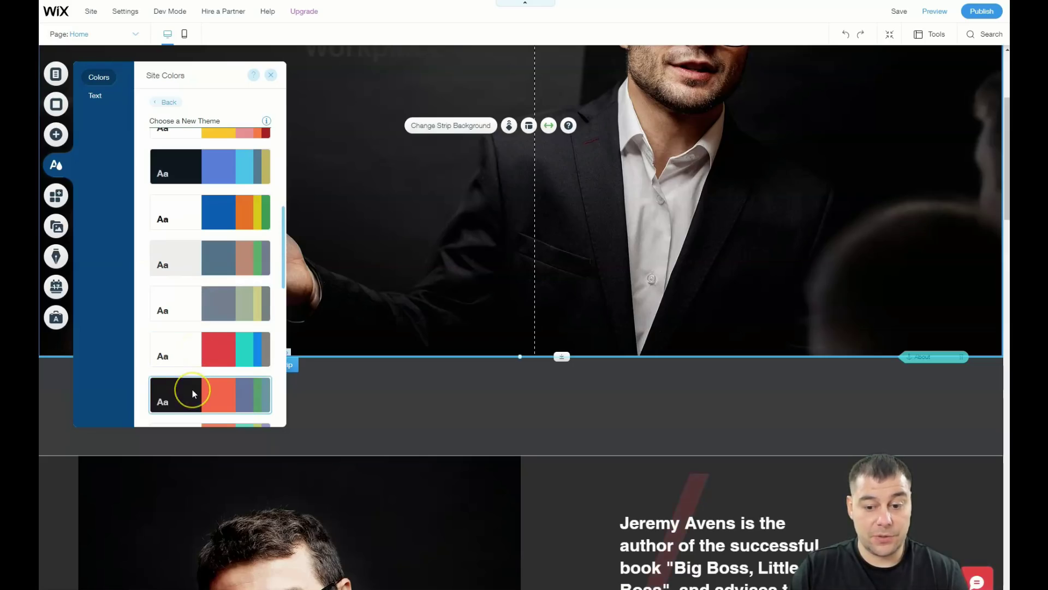
left_click(192, 389)
scroll(192, 389, "down", 2)
left_click(203, 371)
scroll(203, 370, "down", 4)
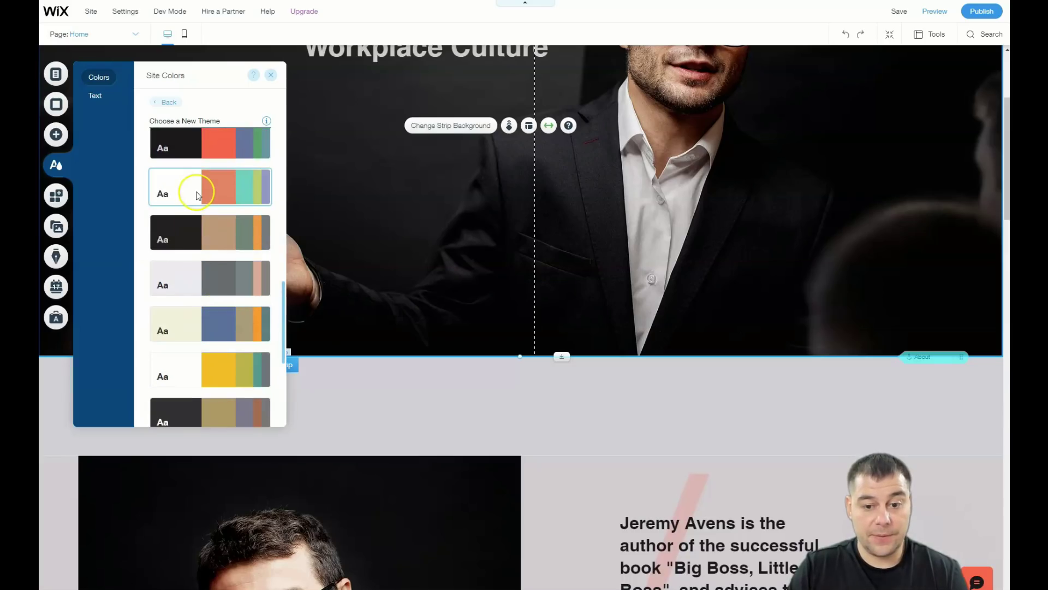
left_click(192, 246)
left_click(195, 276)
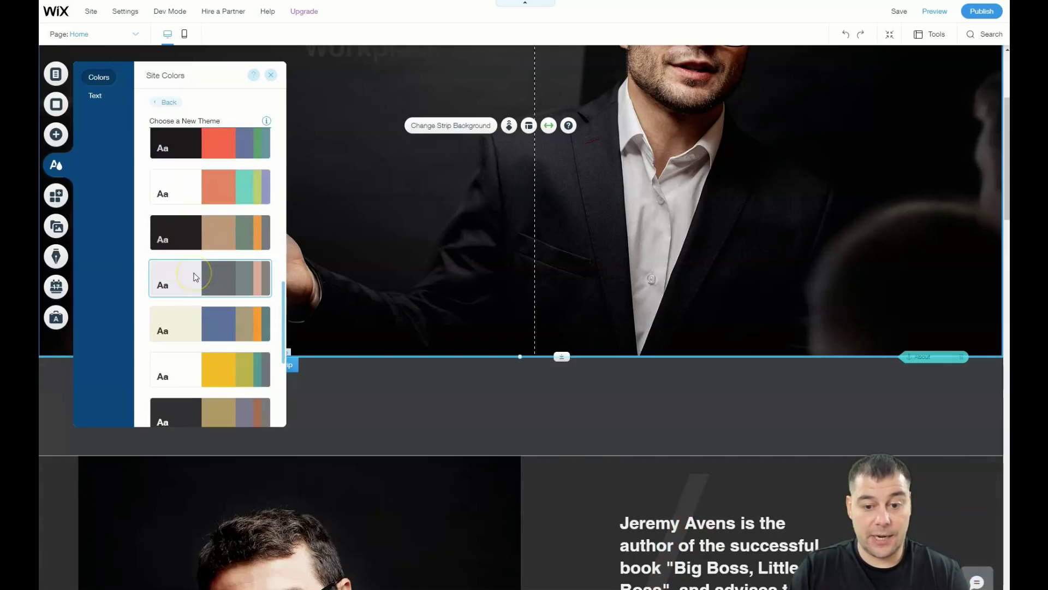
left_click(192, 328)
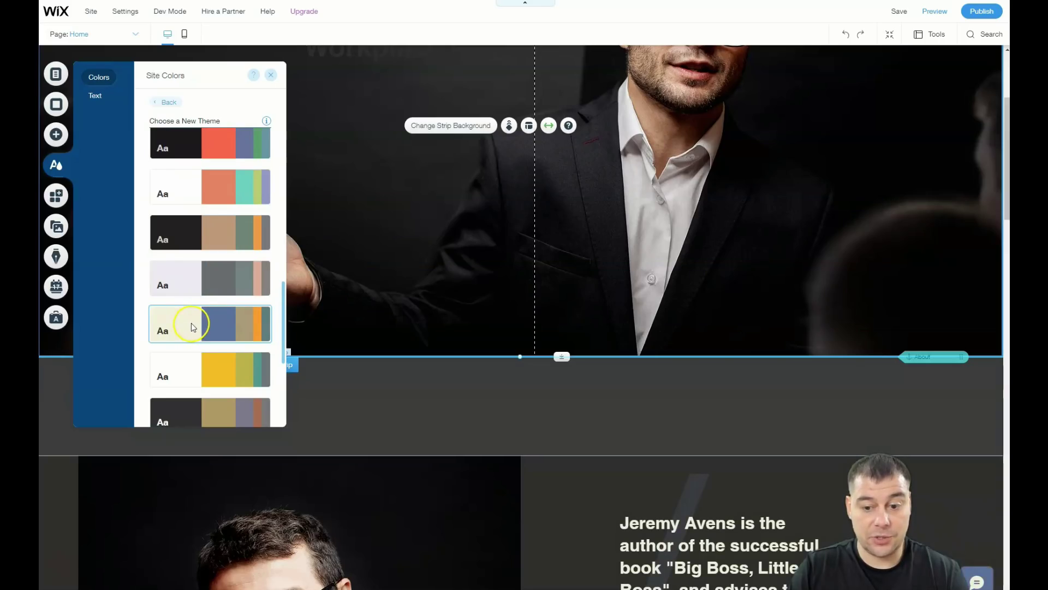
left_click(270, 75)
scroll(449, 319, "up", 2)
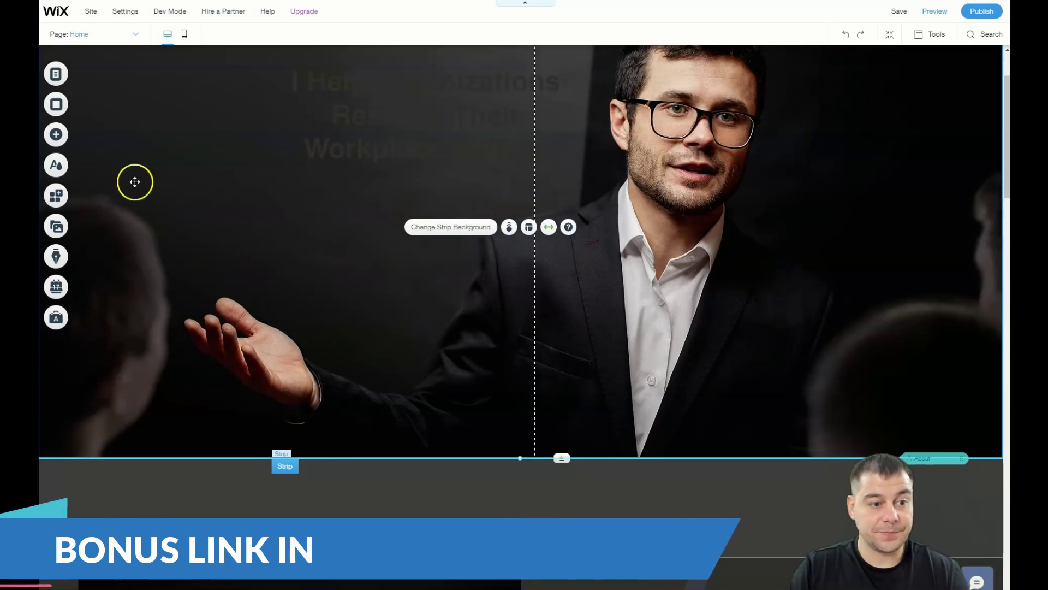
Step: Place a plain white Classic strip between the hero and the About section
left_click(56, 135)
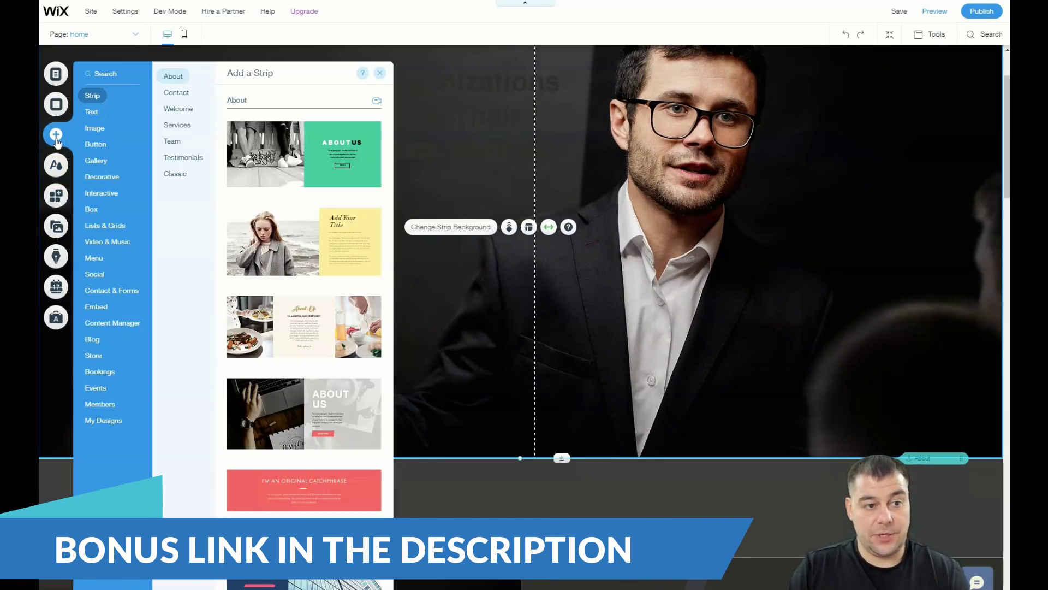
left_click(189, 77)
left_click(178, 94)
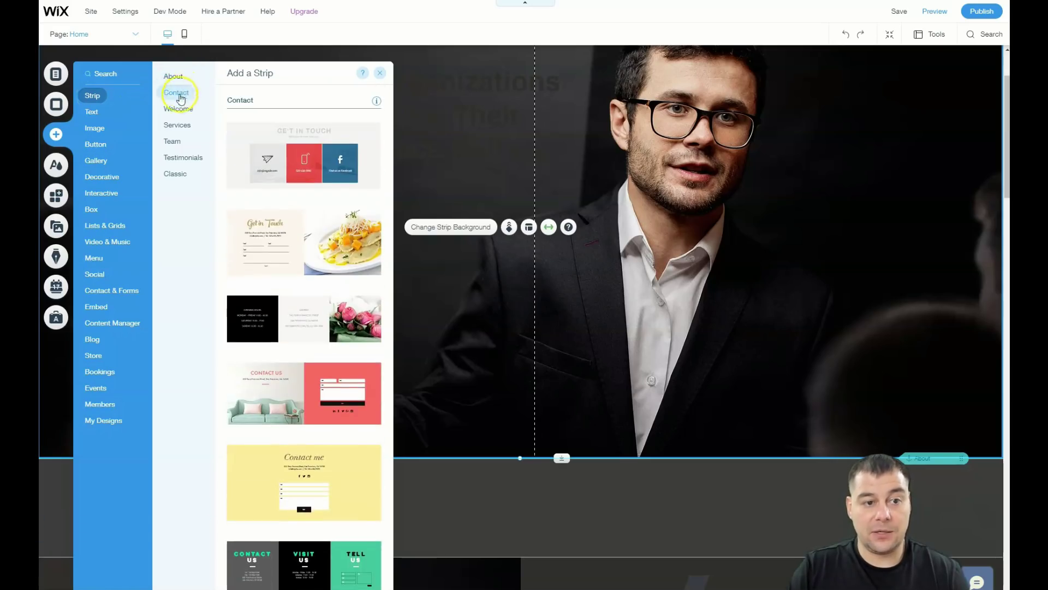
left_click(175, 114)
left_click(175, 123)
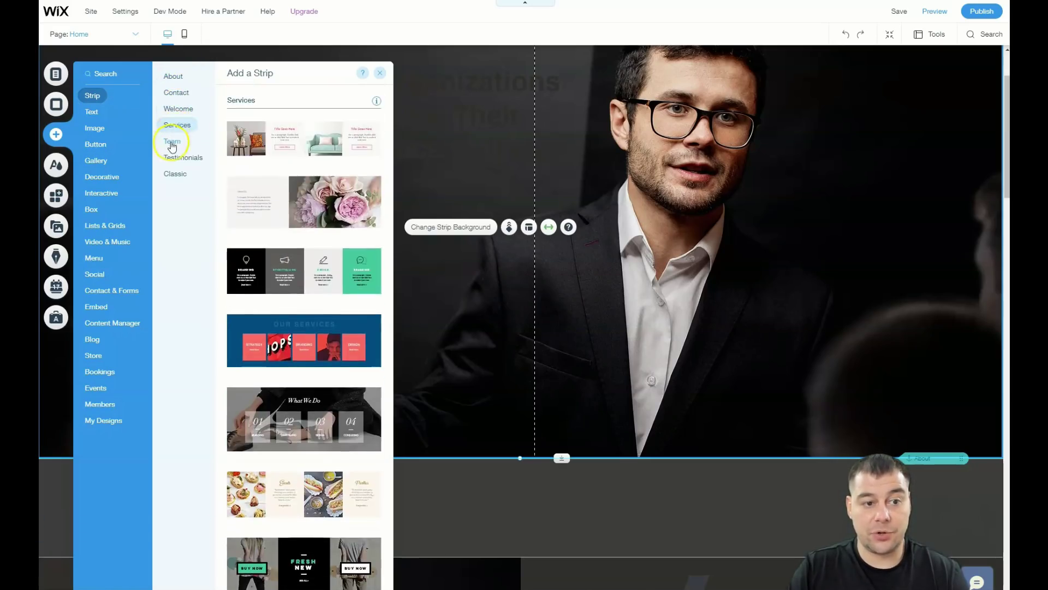
left_click(172, 142)
left_click(177, 159)
left_click(171, 176)
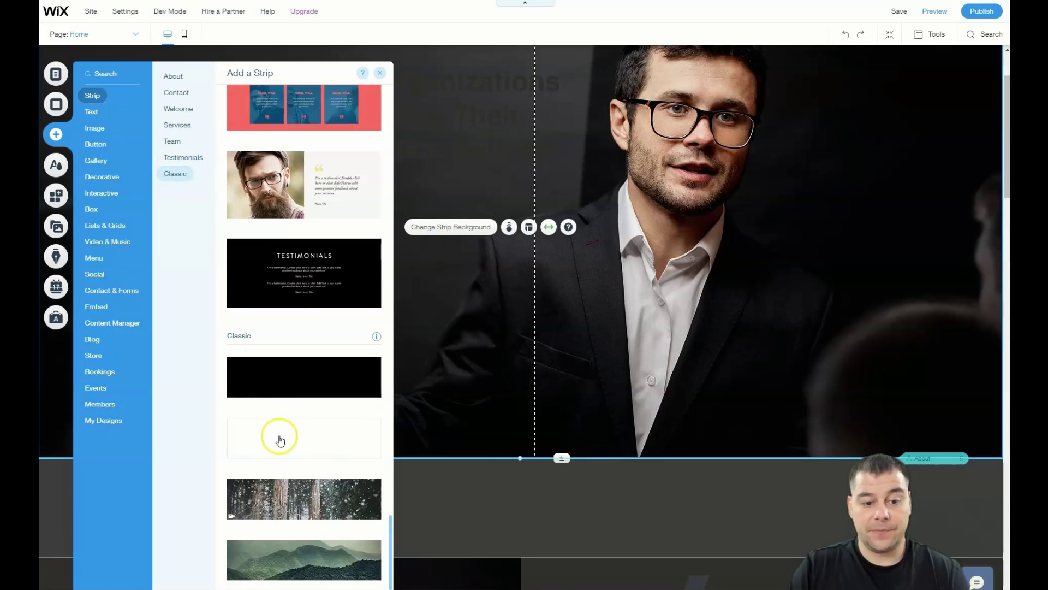
left_click_drag(276, 437, 544, 492)
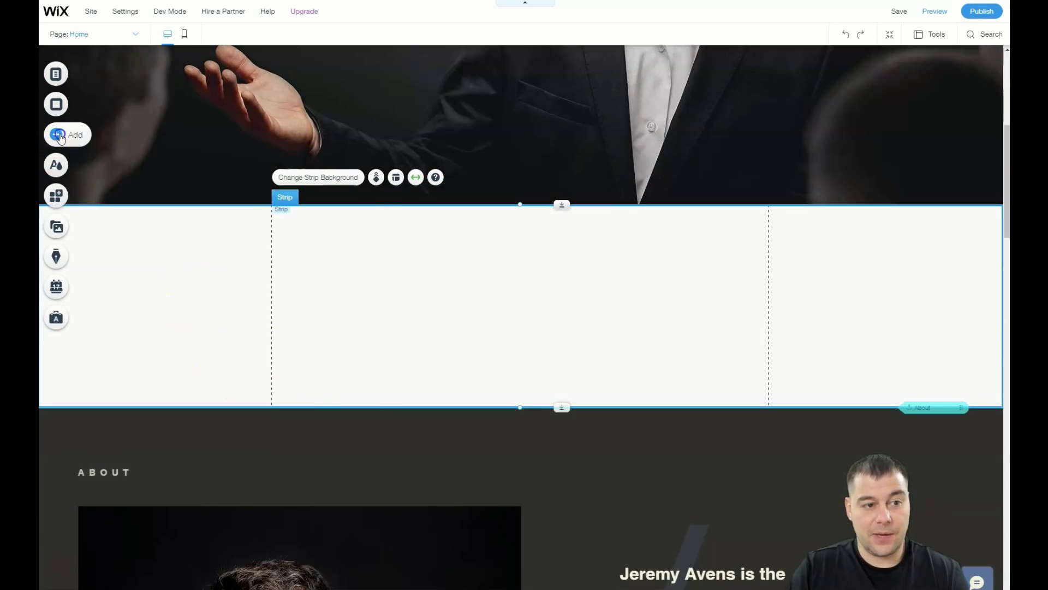
Step: Add a HUGE TITLE heading and a 'Plane Overhead' video player into the new strip
left_click(60, 136)
left_click(92, 112)
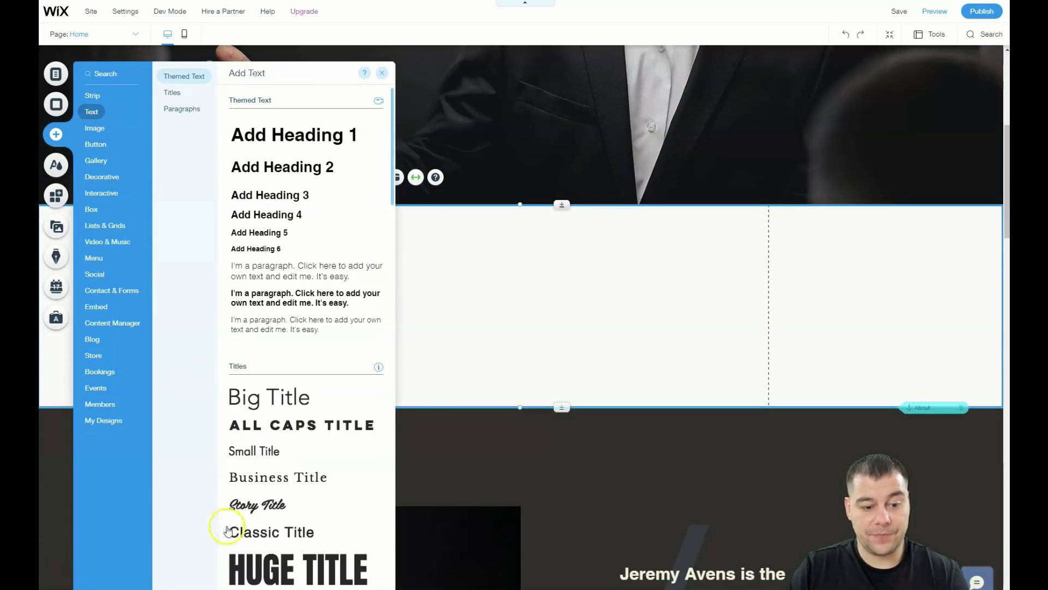
left_click_drag(329, 534, 522, 306)
left_click(522, 306)
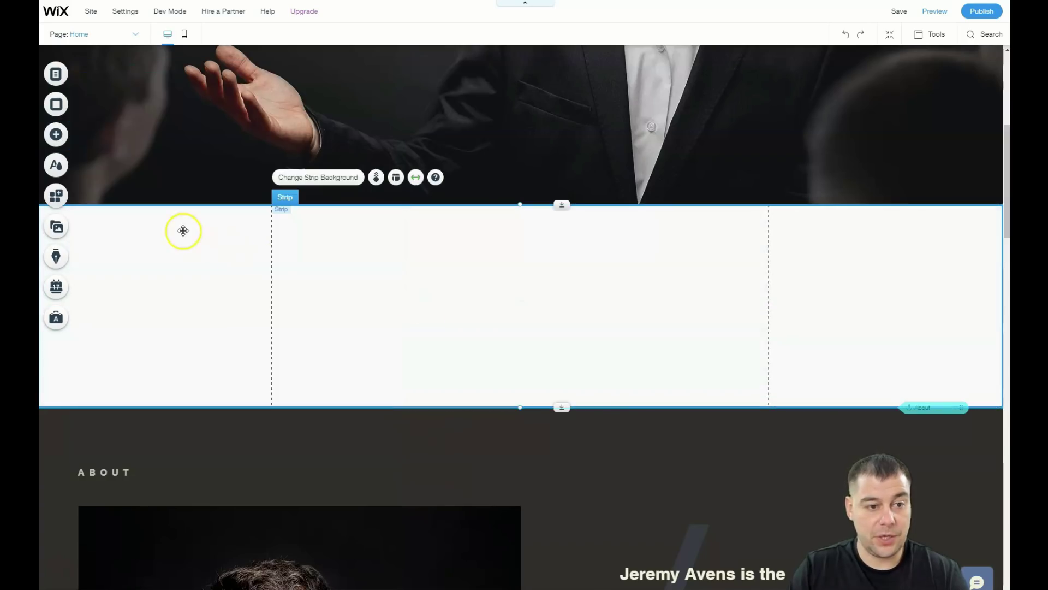
left_click(54, 136)
left_click(96, 161)
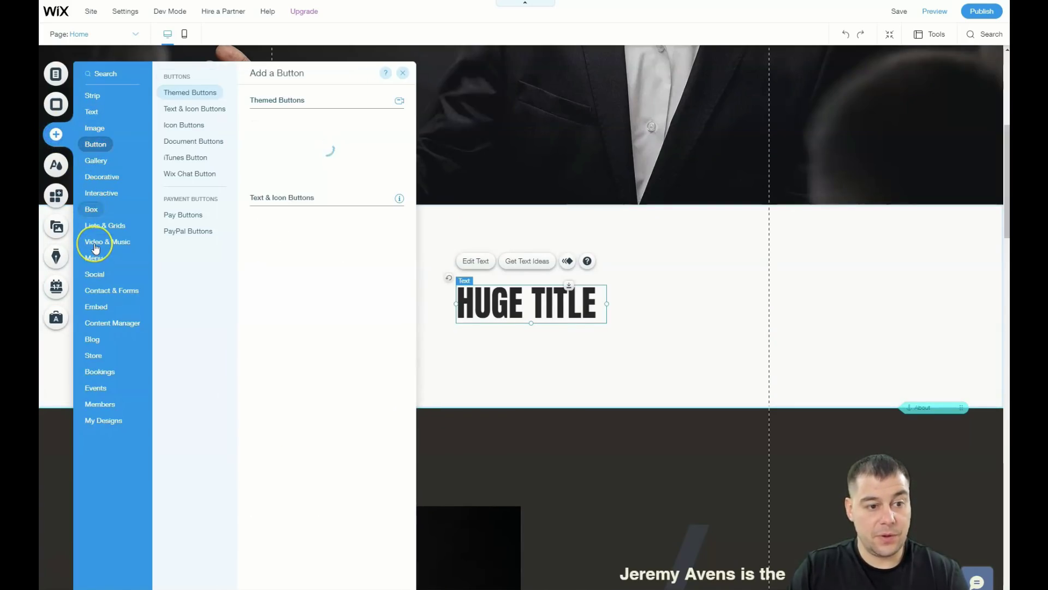
mouse_move(96, 247)
left_click_drag(289, 250, 293, 284)
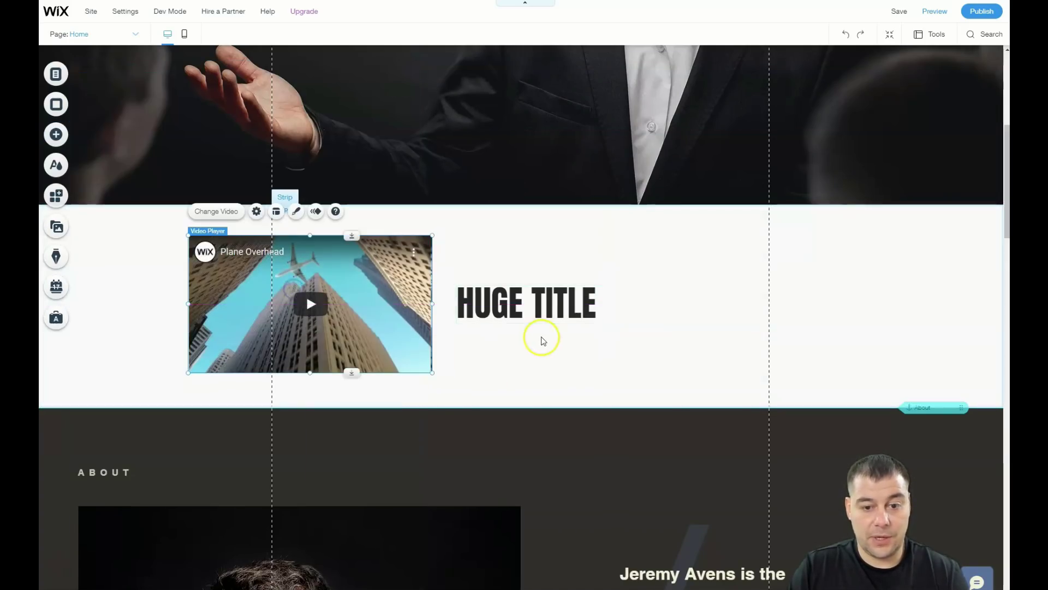
Step: Set HUGE TITLE to 68 px and position it to the right of the video
left_click_drag(523, 312, 468, 283)
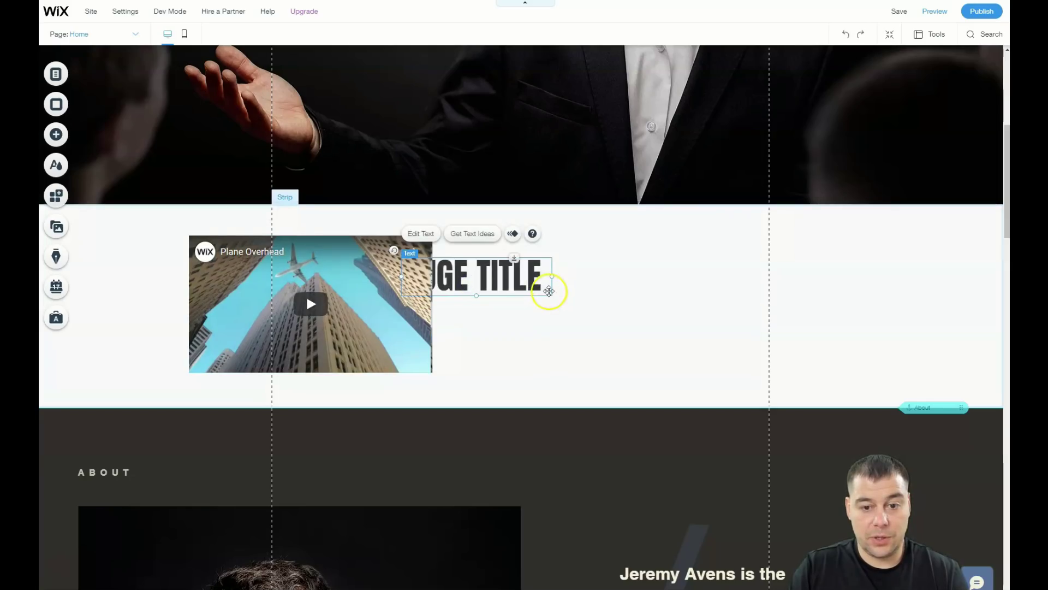
double_click(527, 284)
mouse_move(608, 403)
left_mouse_down()
mouse_move(626, 402)
mouse_move(610, 403)
left_mouse_up()
left_click(694, 272)
left_click_drag(480, 276, 558, 255)
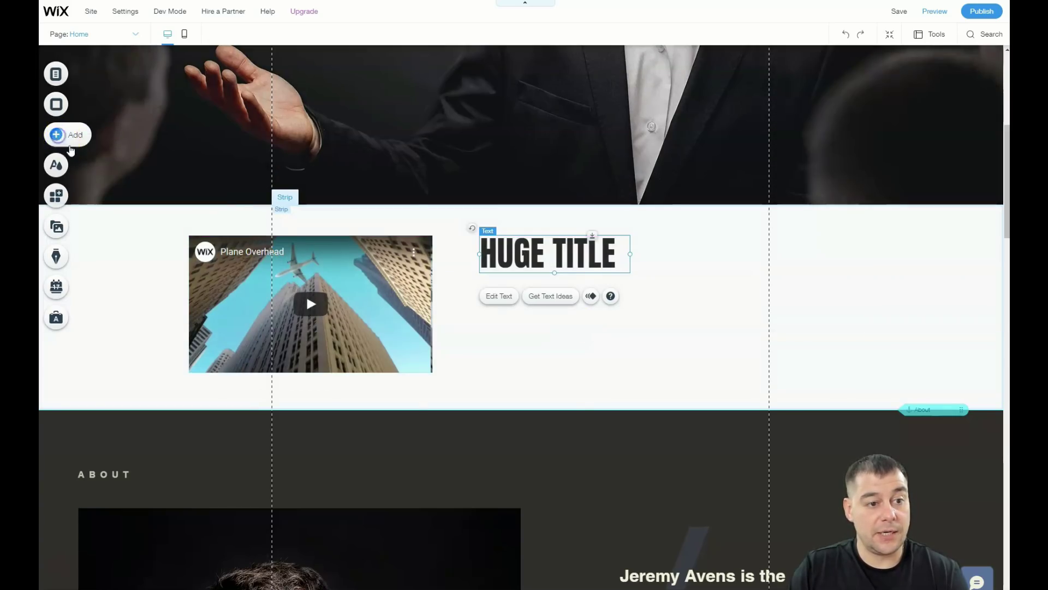
Step: Add a themed button below HUGE TITLE and enlarge it to about 309 × 129
left_click(57, 136)
left_click(92, 147)
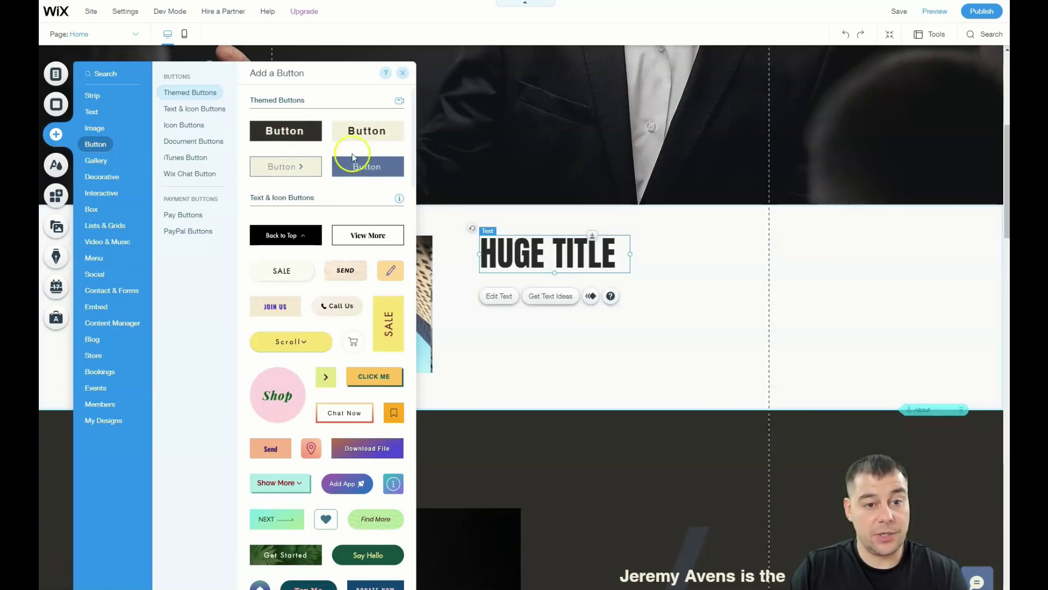
left_click_drag(286, 133, 665, 307)
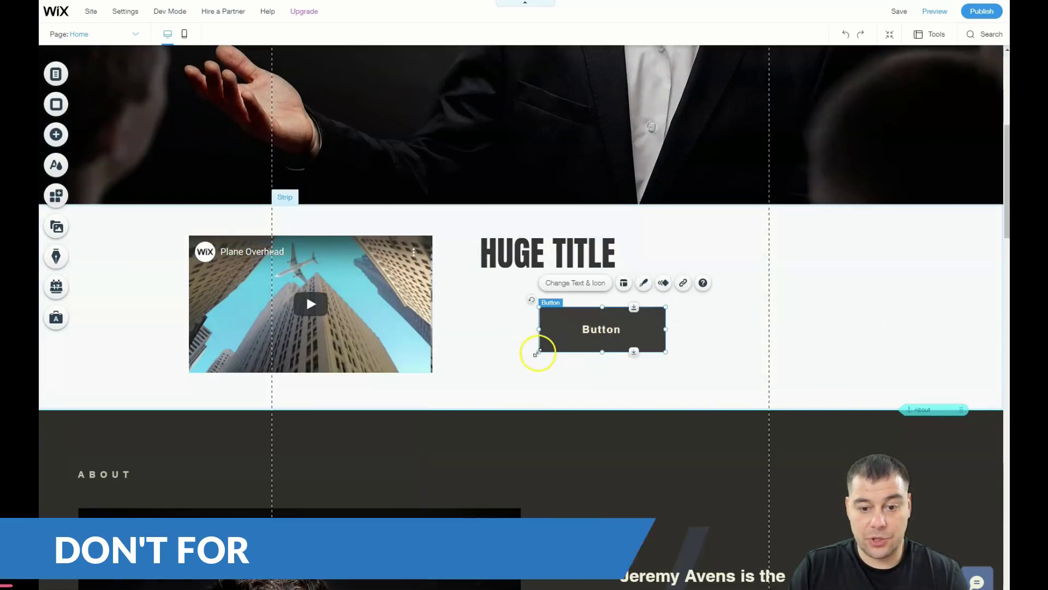
left_click_drag(538, 352, 508, 373)
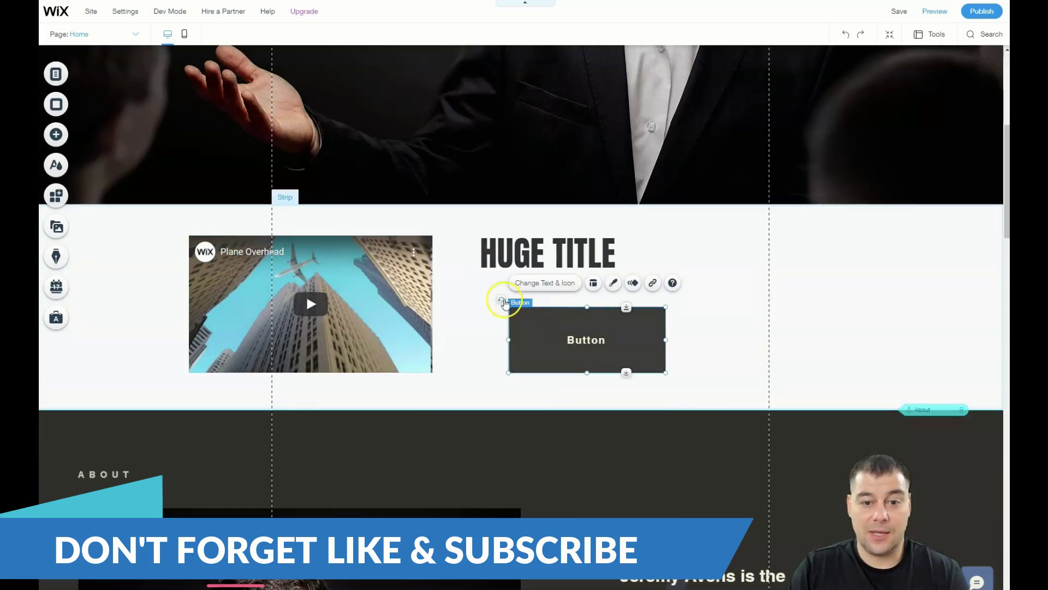
key("Escape")
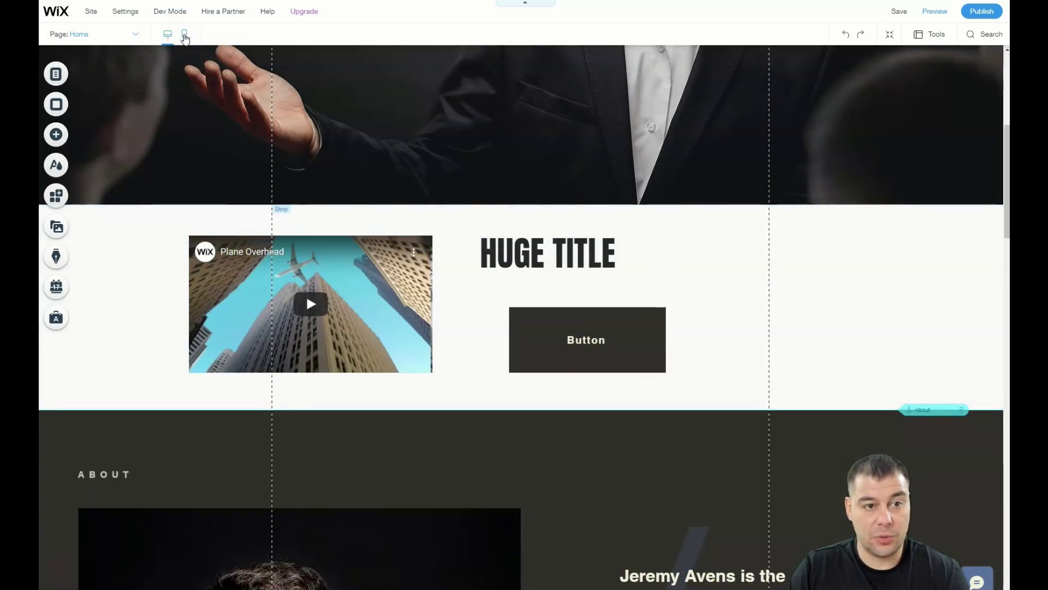
Step: In the mobile layout, shift the button and HUGE TITLE toward the centre beneath the video
left_click(192, 36)
left_click(532, 248)
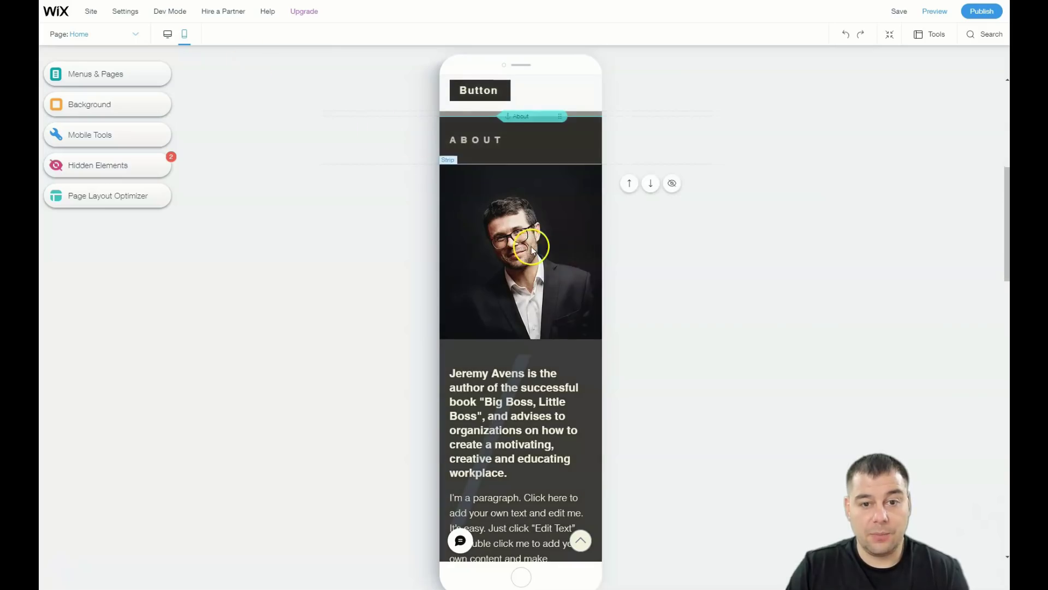
scroll(527, 240, "up", 5)
left_click(481, 327)
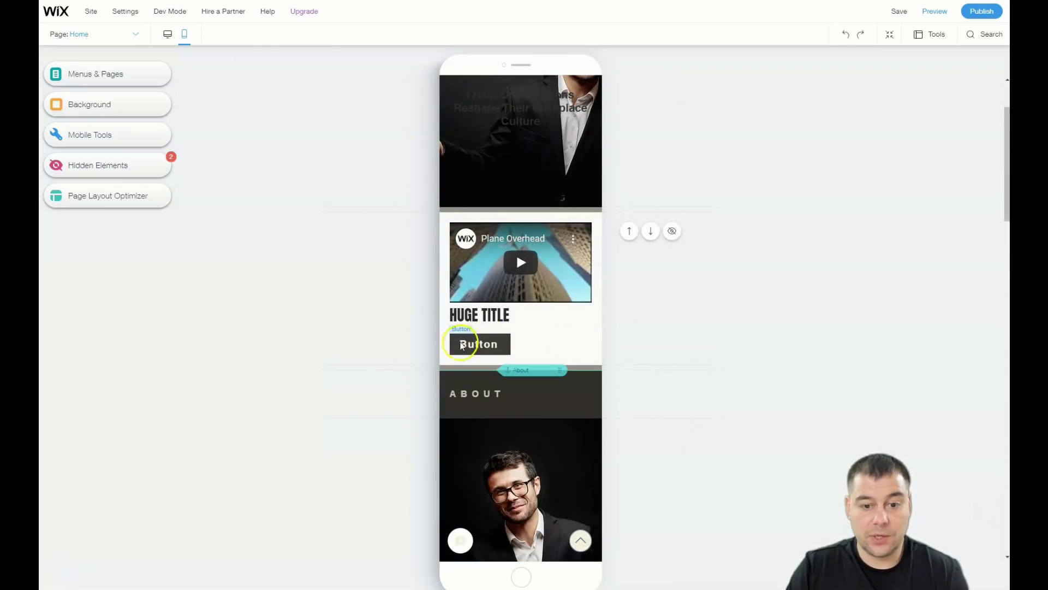
left_click_drag(504, 345, 544, 345)
left_click(485, 319)
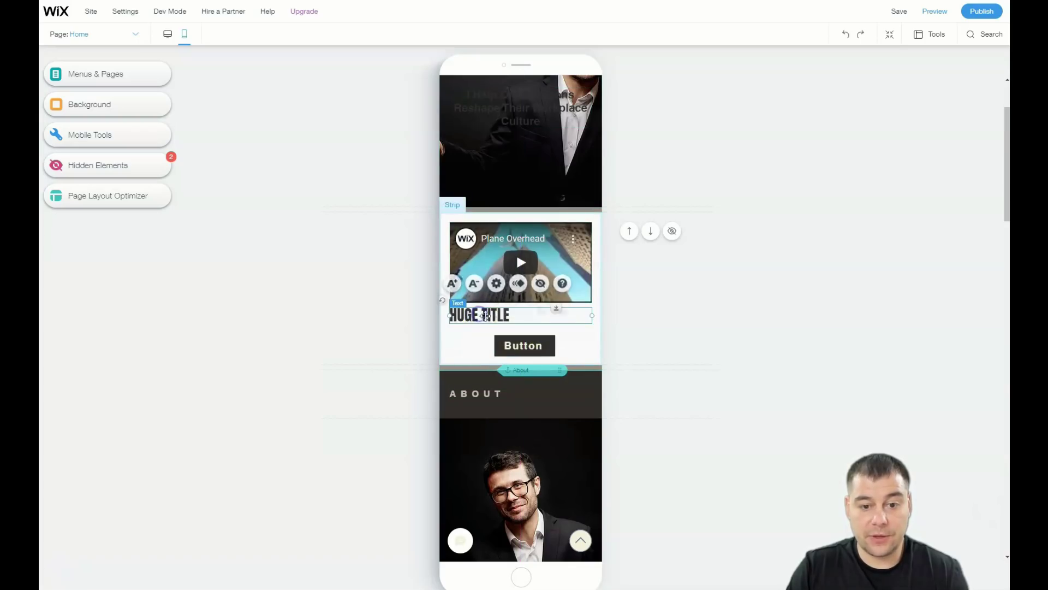
left_click_drag(485, 317, 531, 319)
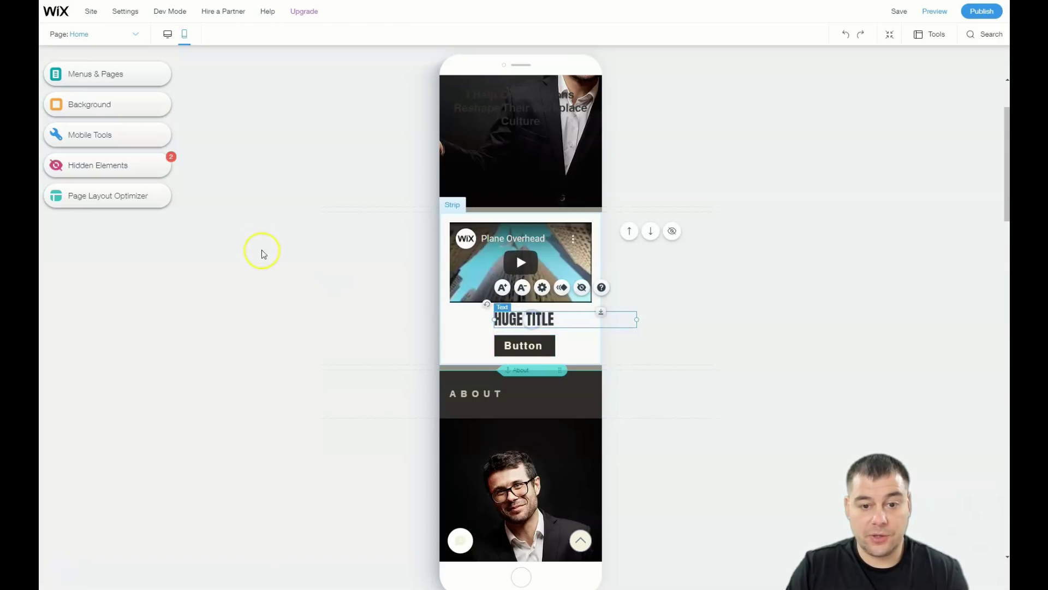
Step: Back on desktop, give the video-and-title strip a greyish-beige #929184 background colour
left_click(168, 35)
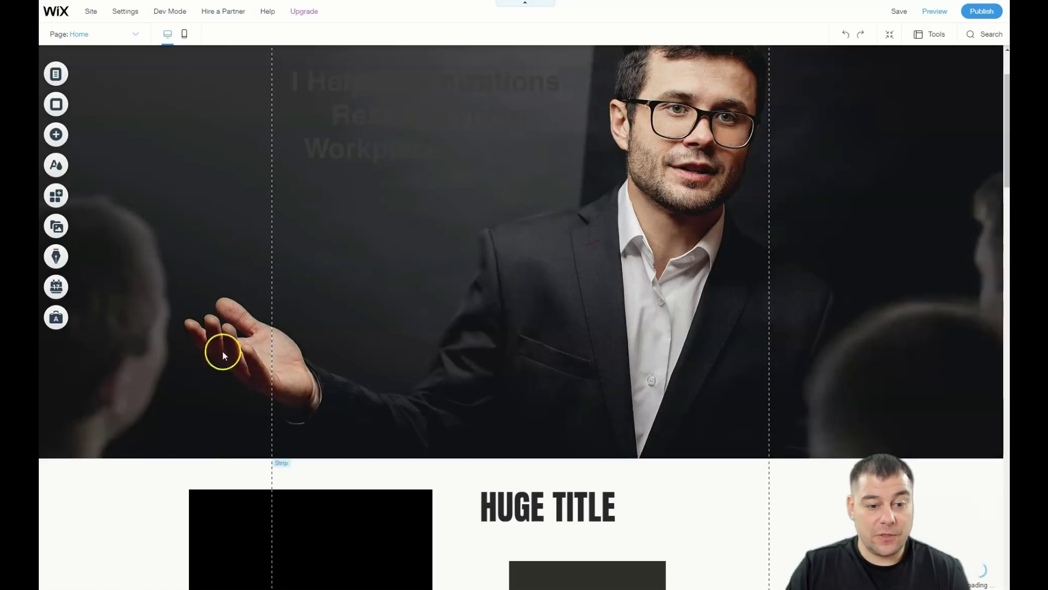
scroll(327, 425, "down", 3)
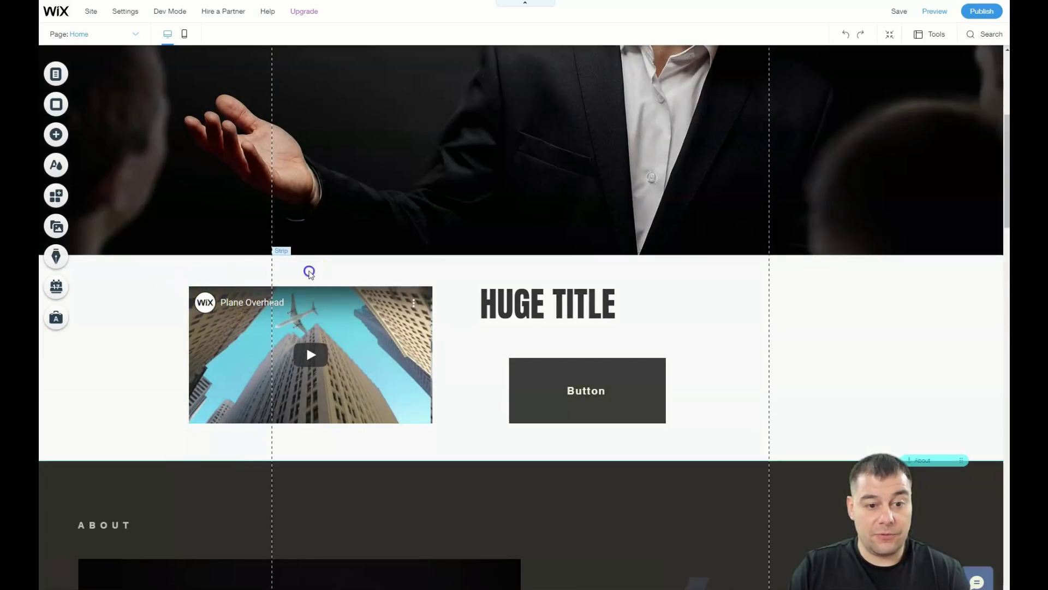
left_click(313, 268)
left_click(328, 227)
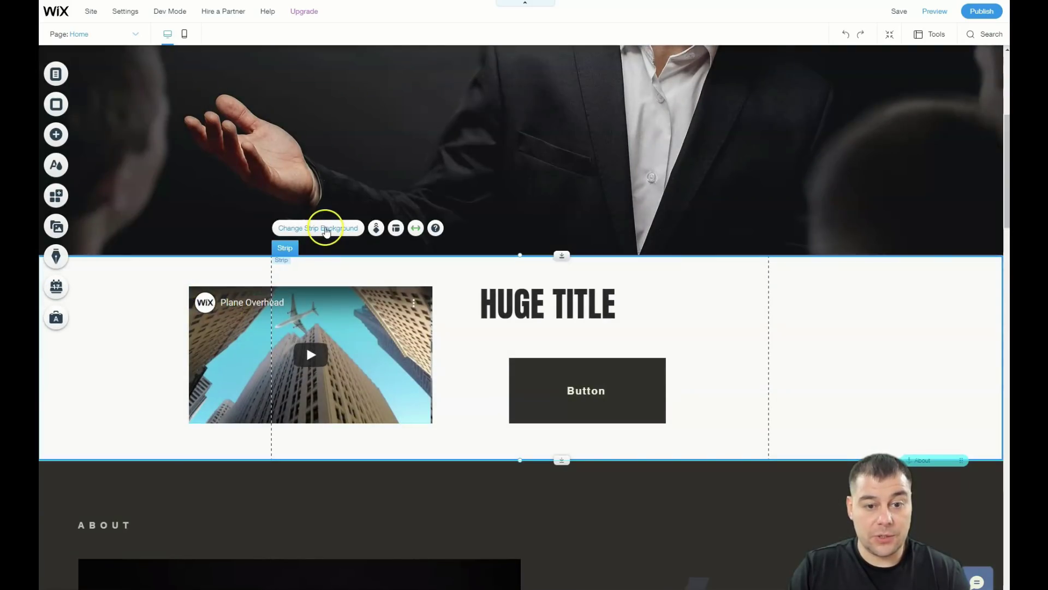
left_click(193, 283)
left_click(245, 302)
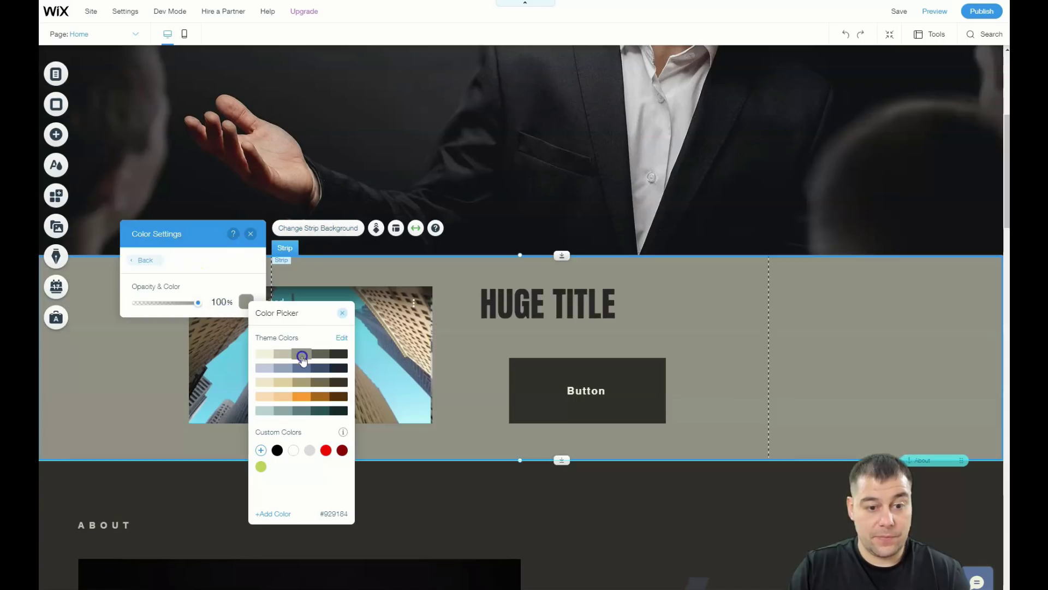
left_click(171, 304)
left_click(251, 234)
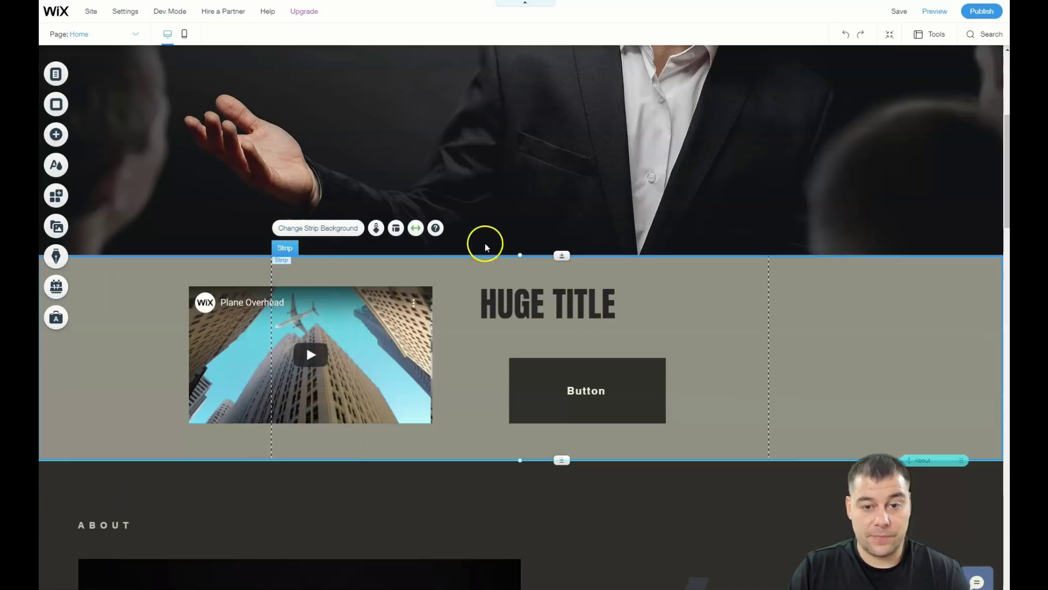
scroll(507, 242, "down", 3)
scroll(507, 242, "down", 9)
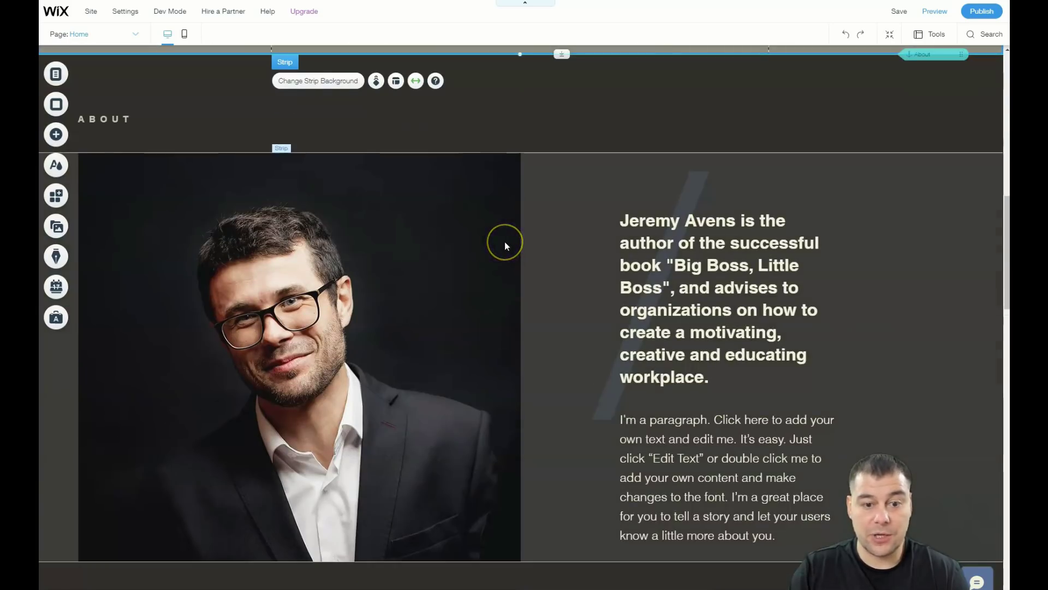
scroll(505, 245, "down", 4)
scroll(489, 243, "down", 3)
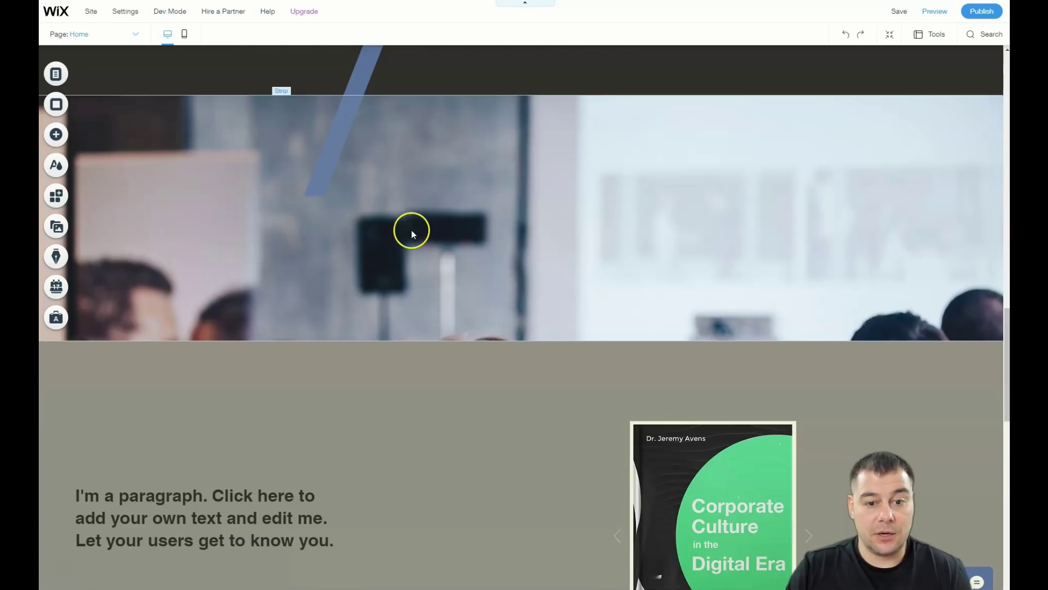
scroll(430, 224, "down", 2)
scroll(382, 213, "up", 3)
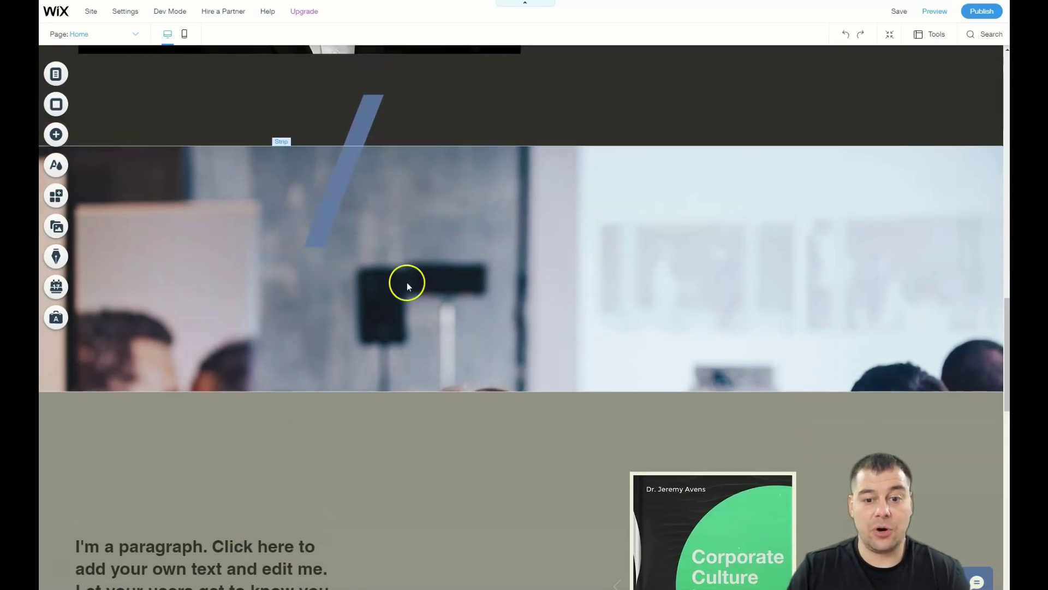
Step: Make the glass buildings photo the background image of the strip below About
left_click(250, 266)
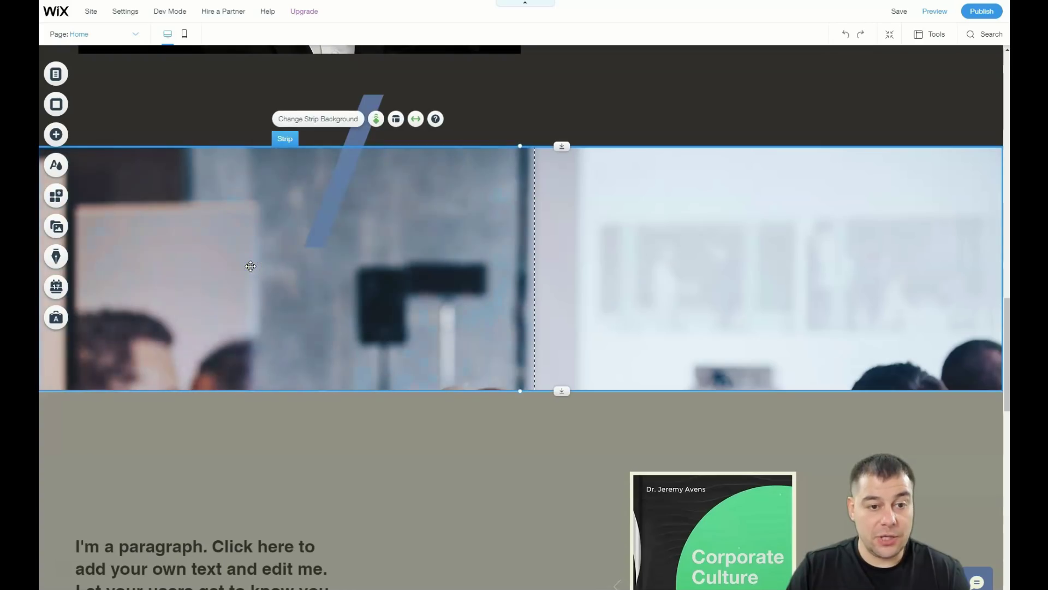
left_click(326, 127)
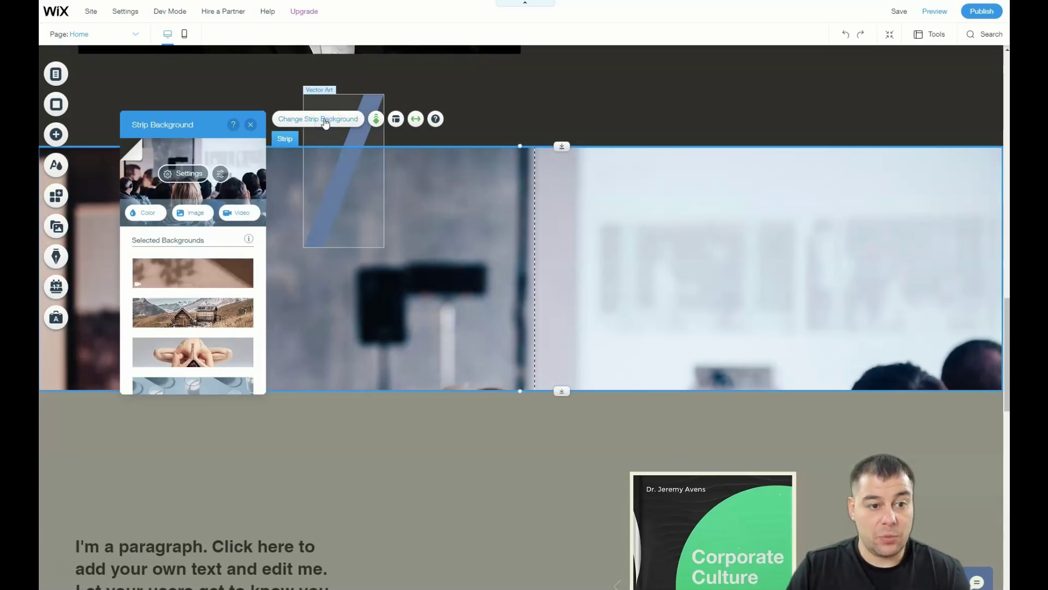
scroll(200, 304, "down", 3)
left_click(191, 285)
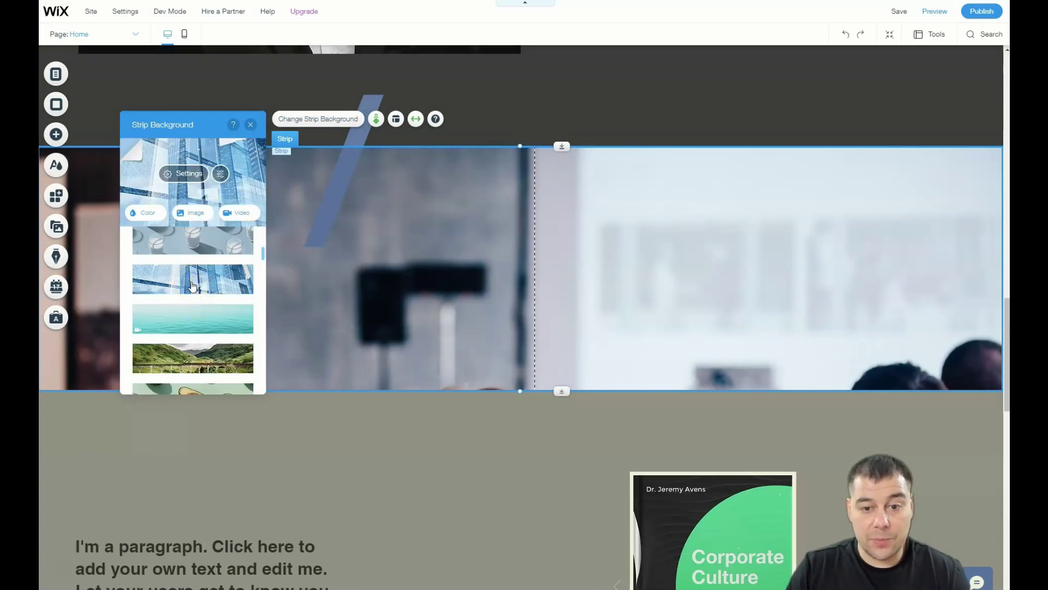
Step: Put dark grey #616158 behind the image and lower the image opacity to 36%
left_click(183, 173)
left_click(245, 237)
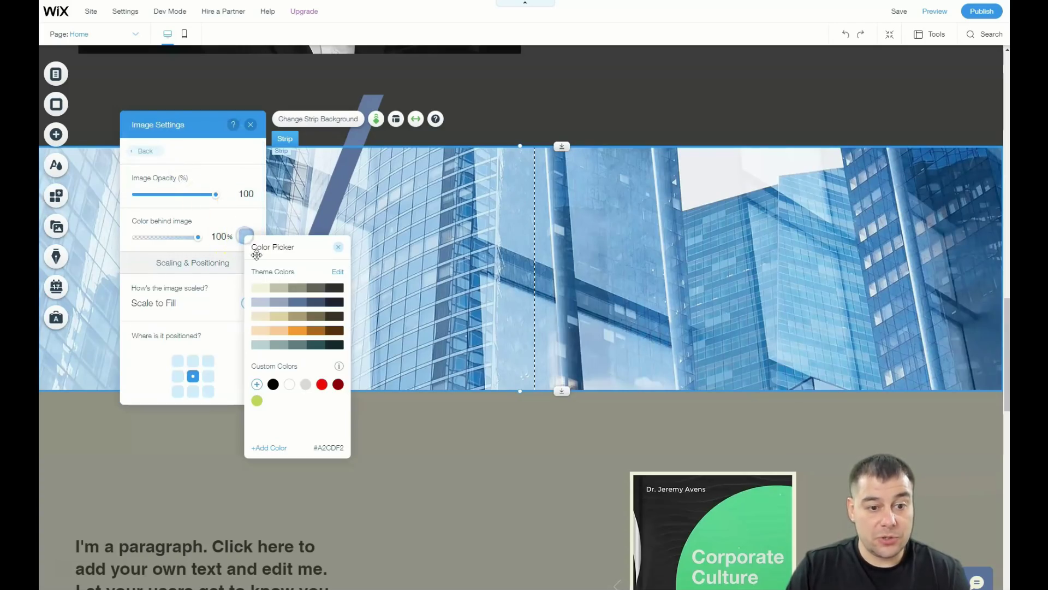
left_click(315, 288)
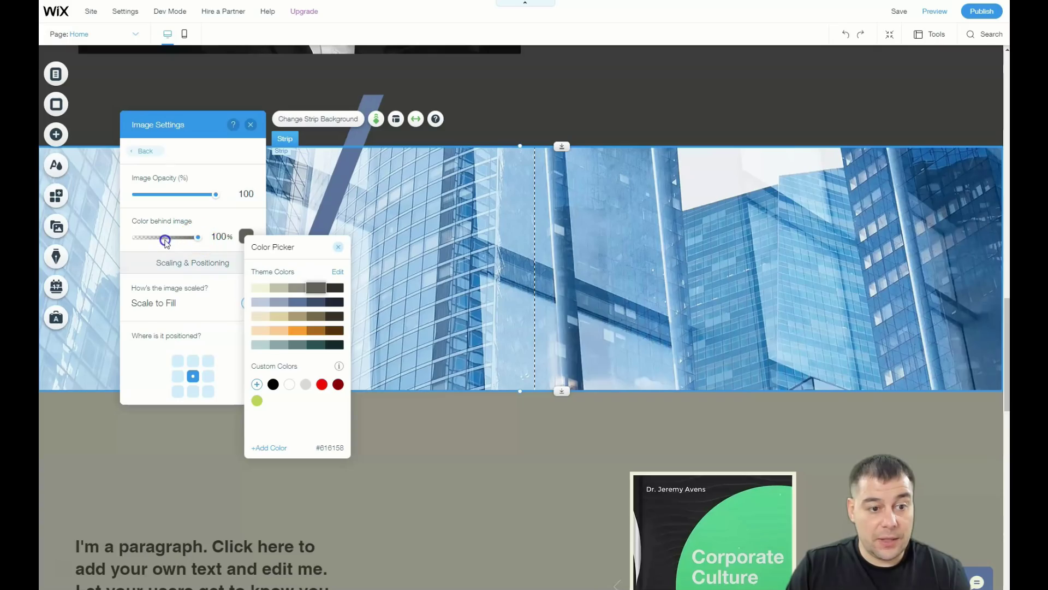
left_click(204, 196)
left_click_drag(210, 195, 164, 195)
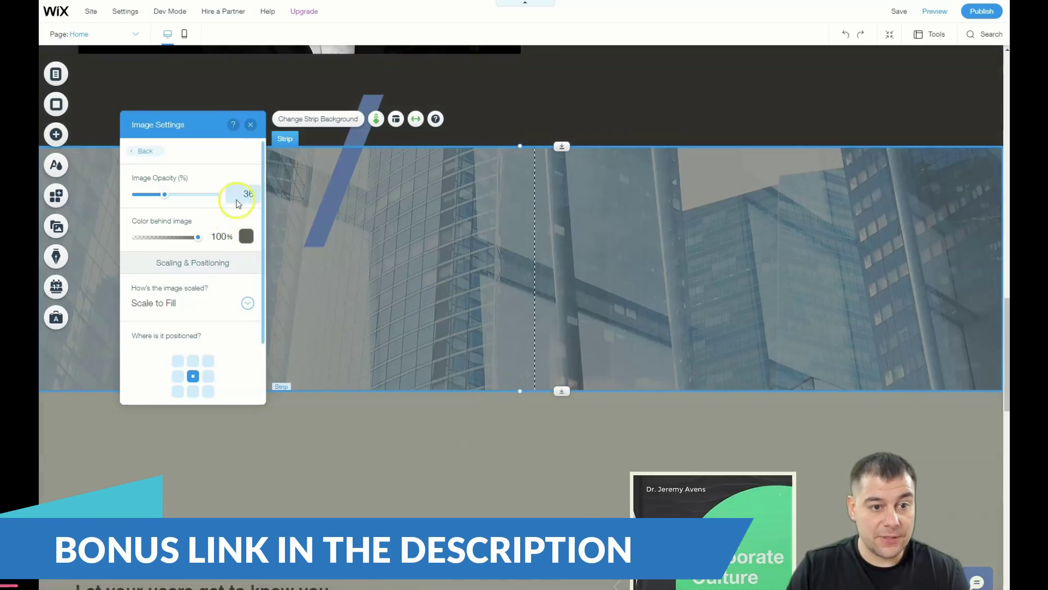
left_click(251, 124)
scroll(484, 215, "down", 3)
scroll(495, 240, "up", 10)
scroll(493, 238, "up", 6)
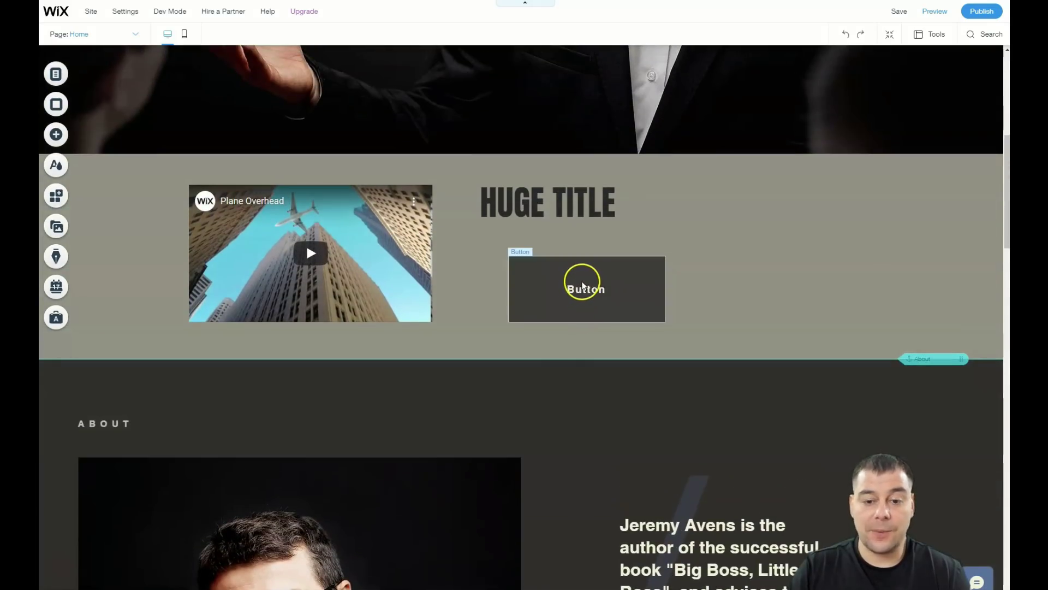
left_click(579, 279)
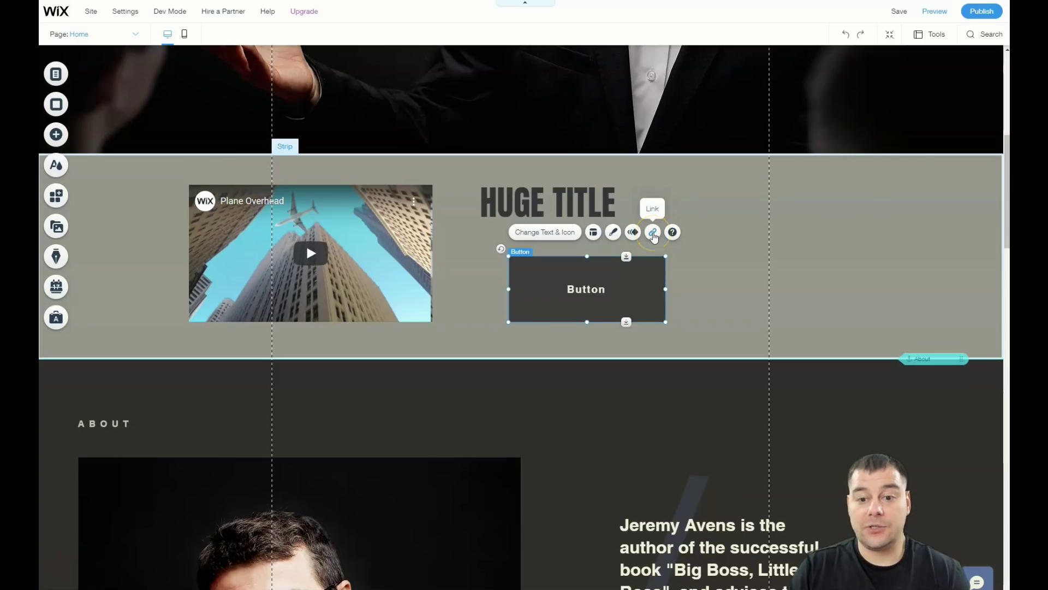
left_click(654, 233)
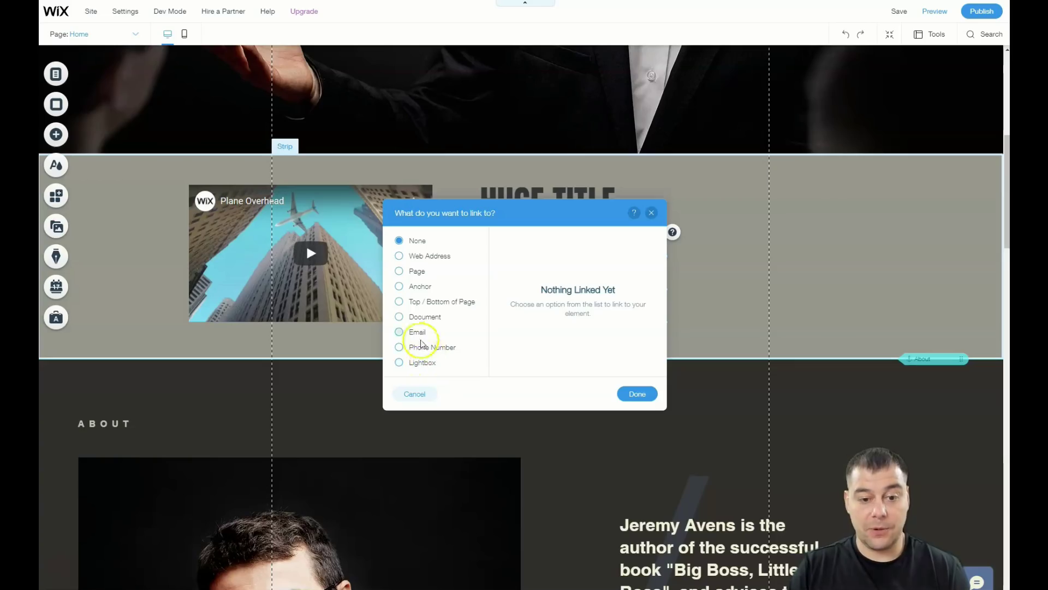
left_click(401, 334)
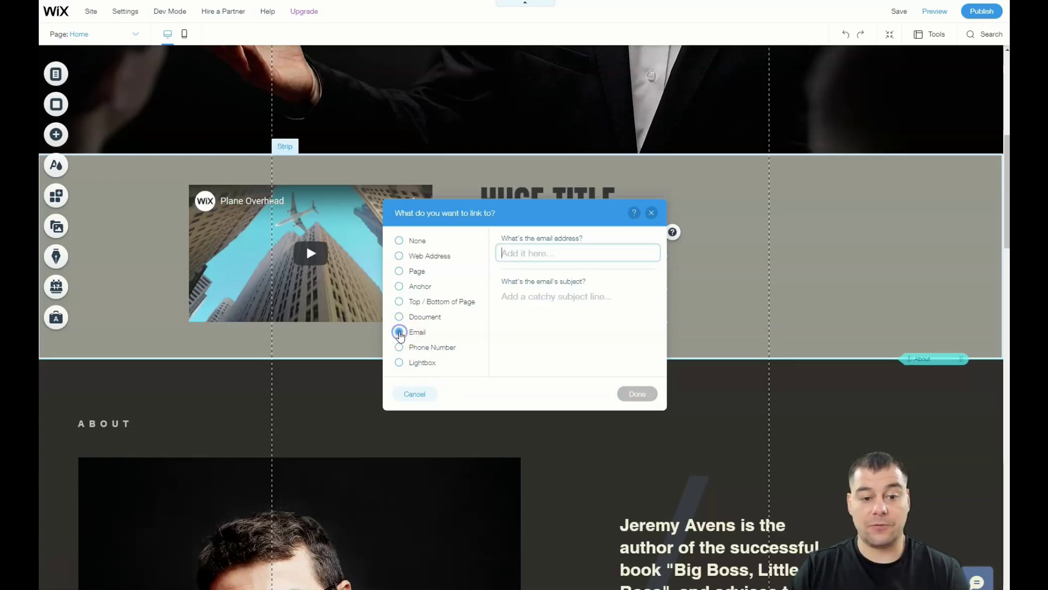
left_click(507, 255)
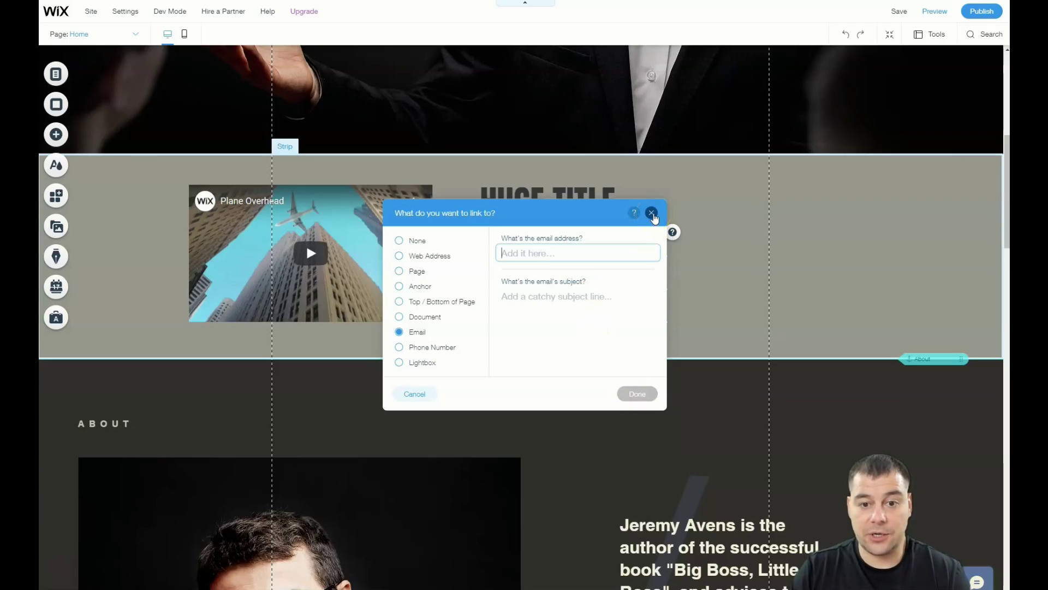
left_click(652, 213)
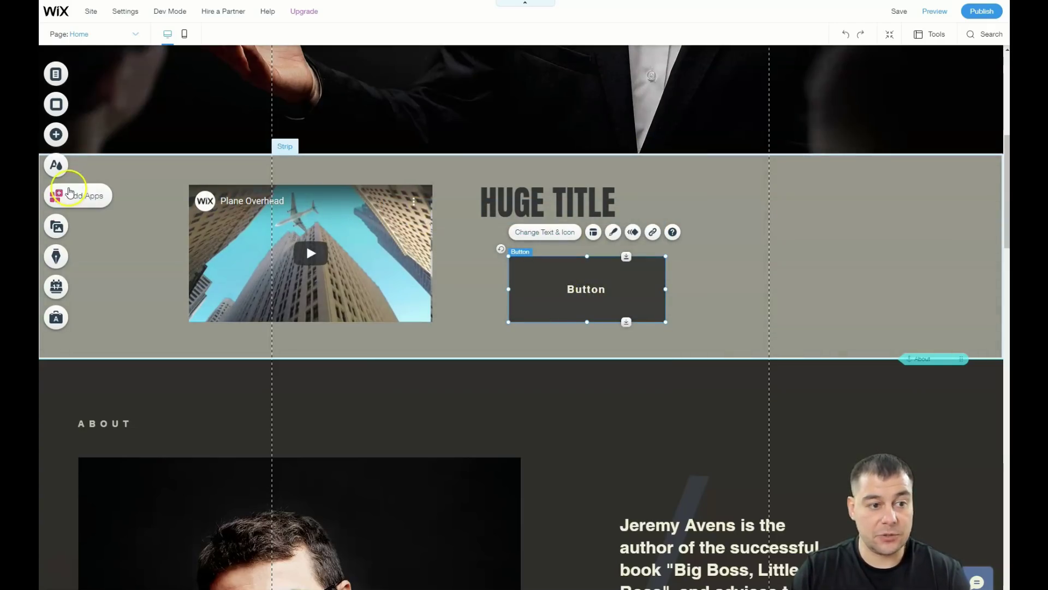
Step: Open the App Market and look through the Marketing category apps
left_click(55, 197)
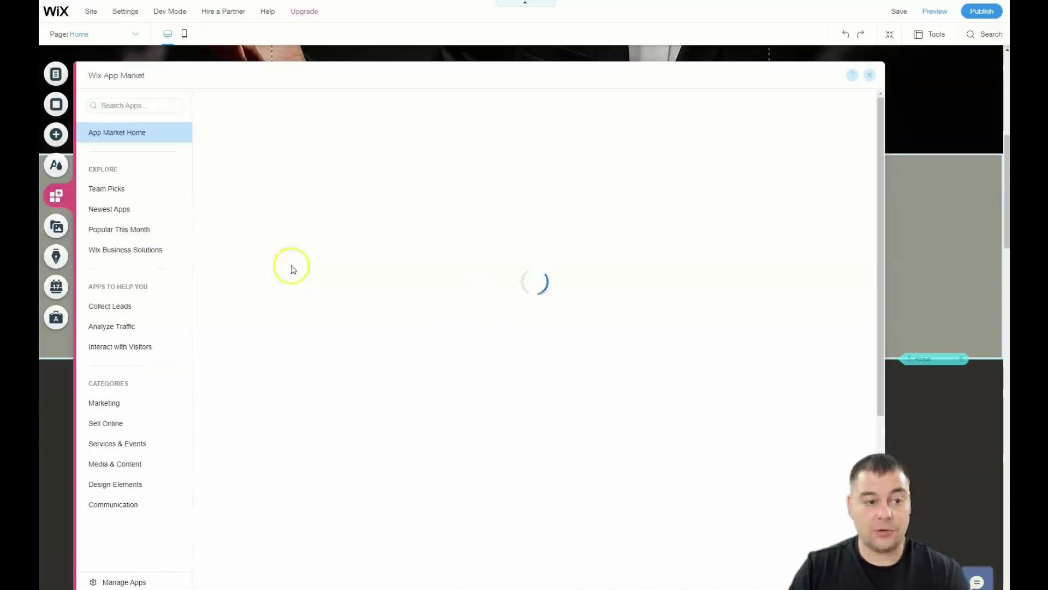
left_click(106, 409)
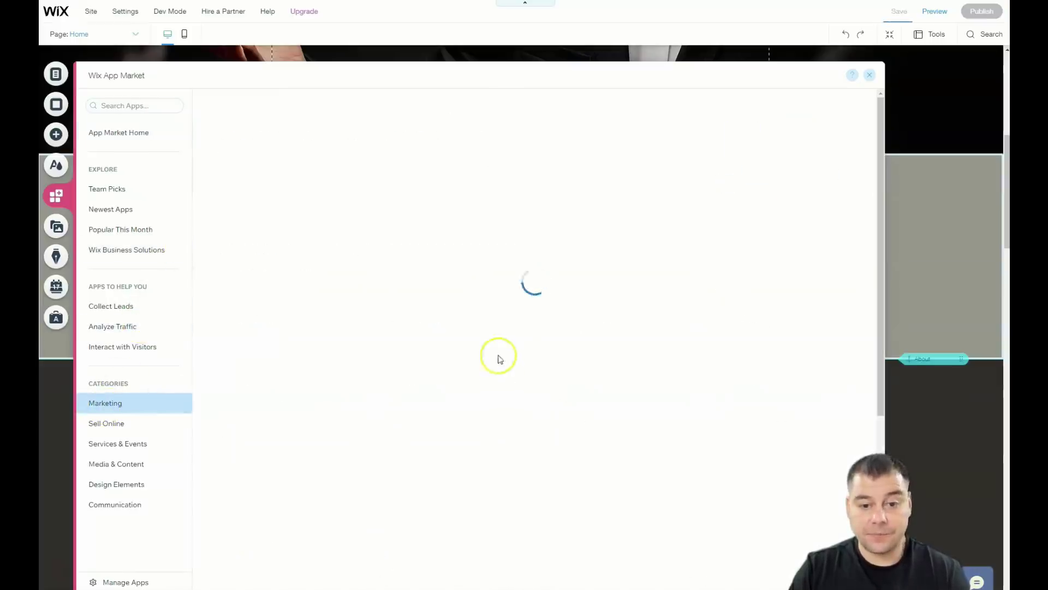
scroll(480, 372, "down", 4)
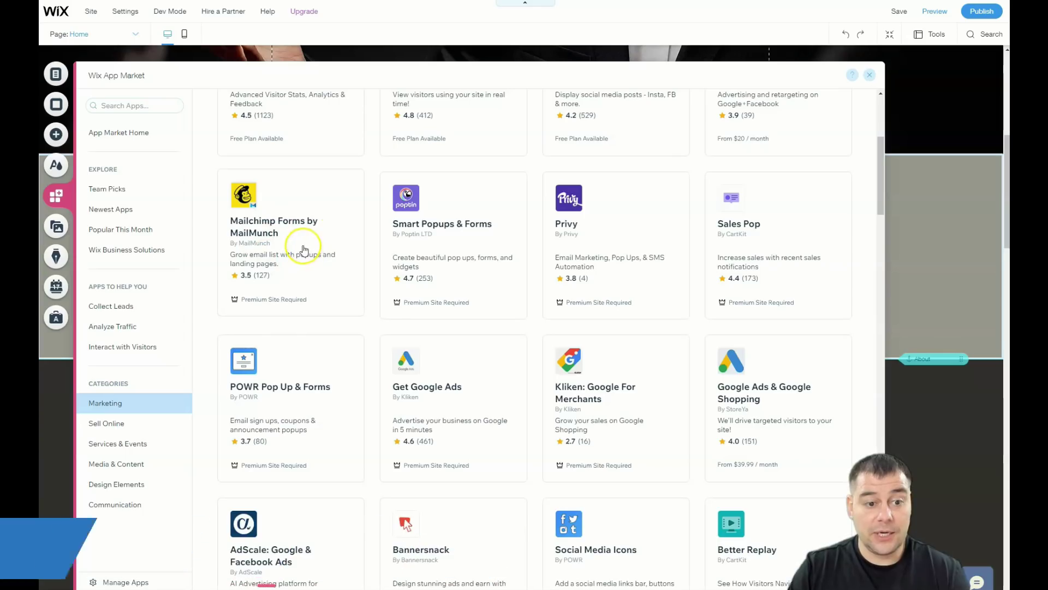
scroll(300, 252, "down", 1)
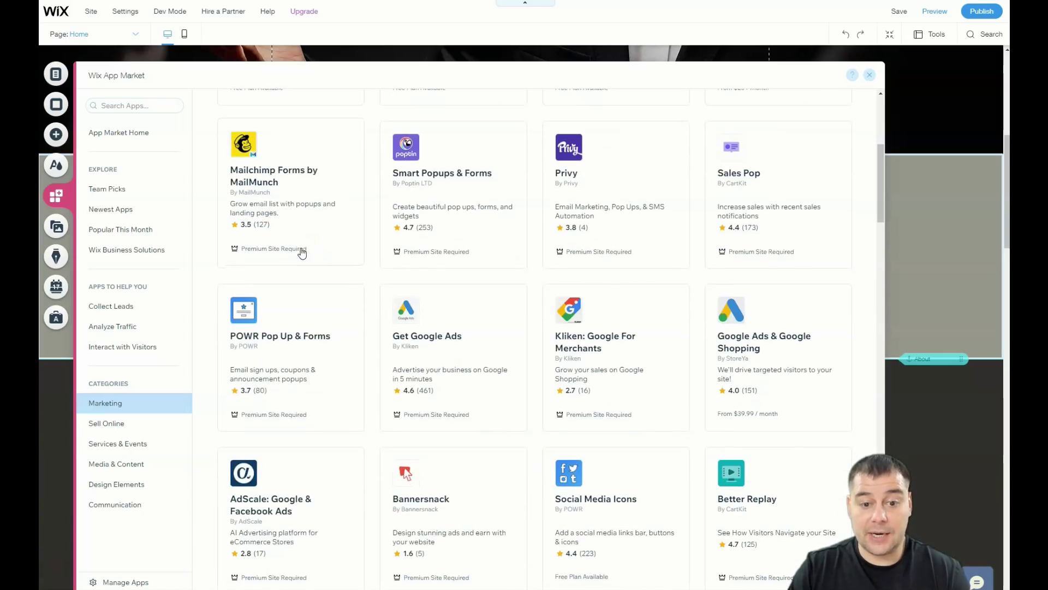
left_click(293, 179)
scroll(292, 180, "down", 6)
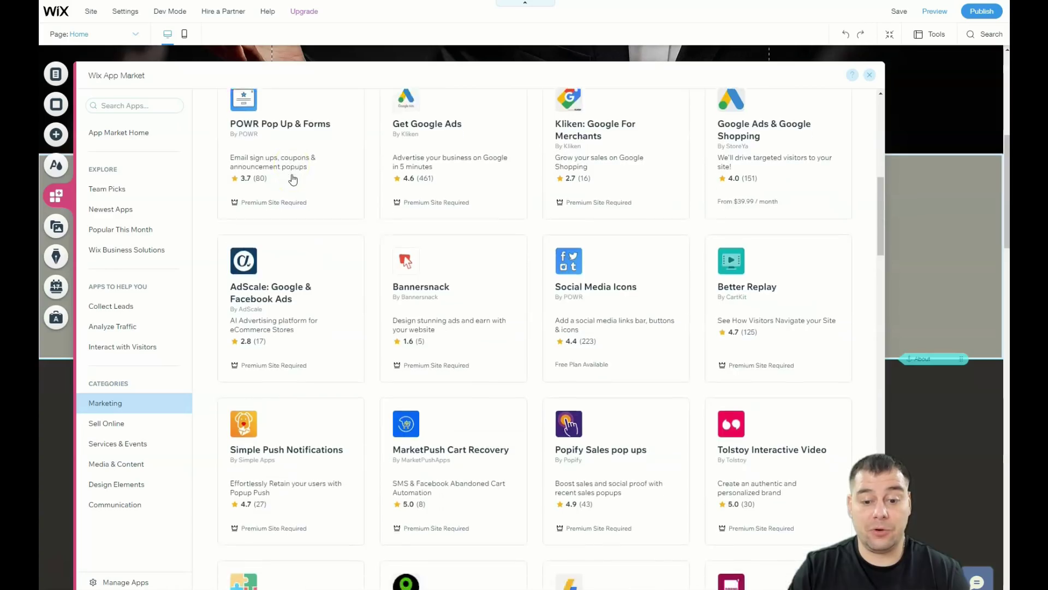
scroll(273, 169, "up", 5)
left_click(260, 161)
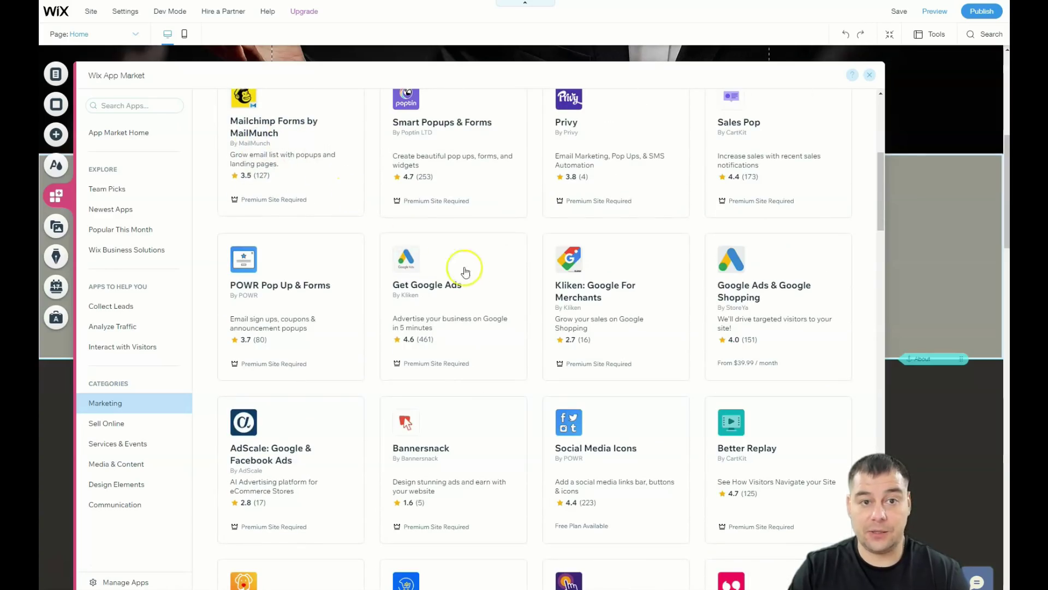
scroll(491, 273, "down", 4)
scroll(494, 275, "down", 14)
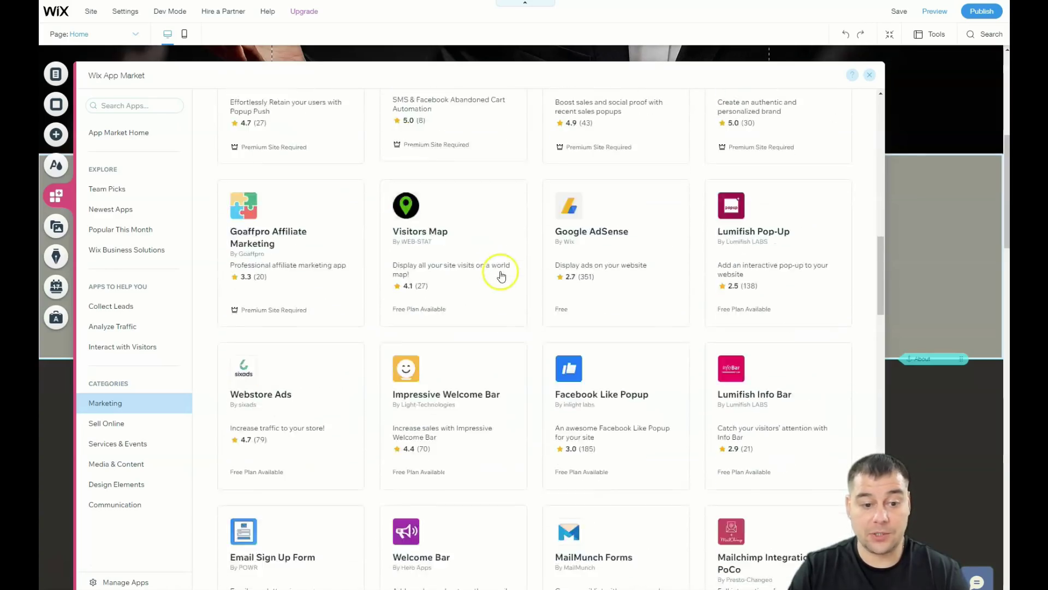
scroll(500, 278, "down", 14)
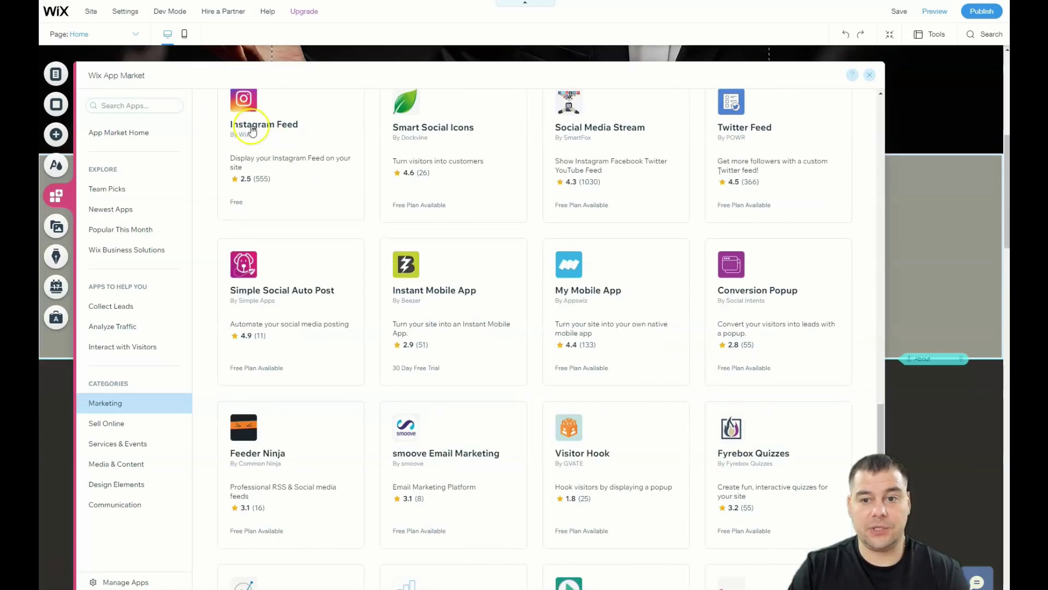
scroll(491, 316, "down", 8)
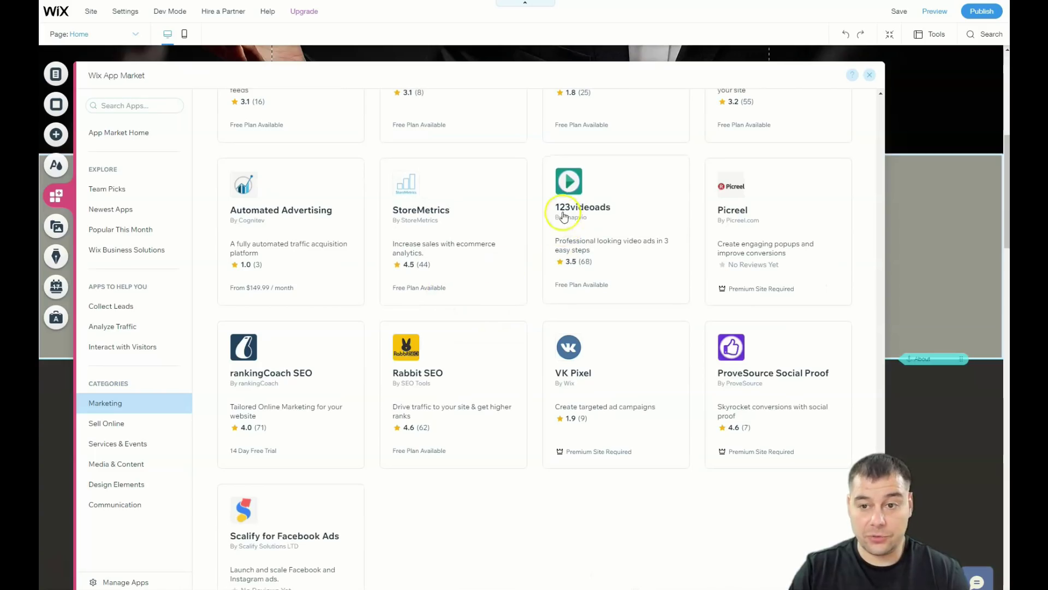
Step: Browse the Sell Online apps, such as Online Store, Etsy Shop and ShipBob
left_click(100, 424)
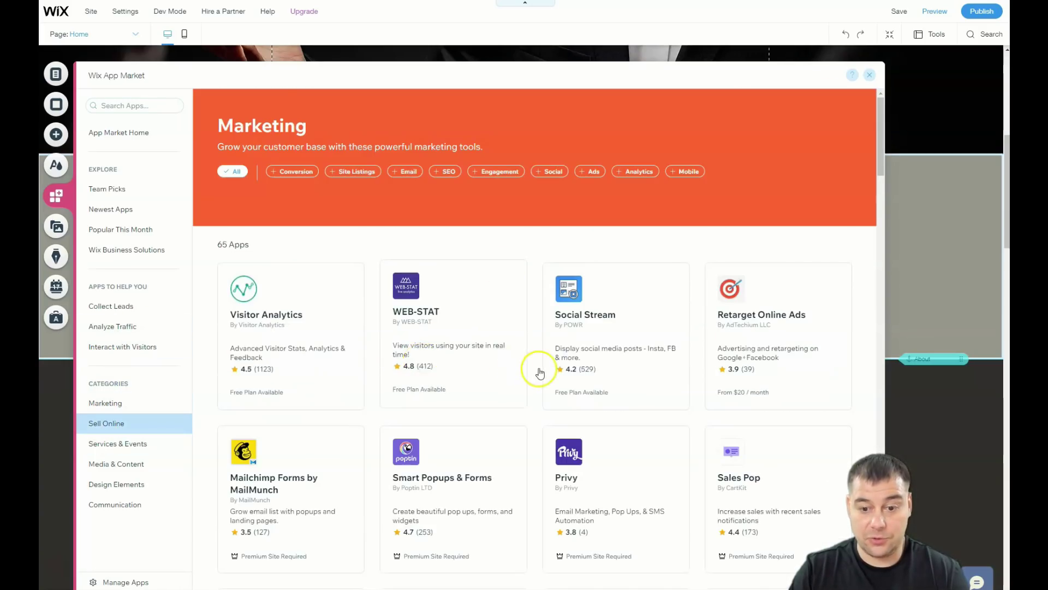
scroll(540, 372, "down", 8)
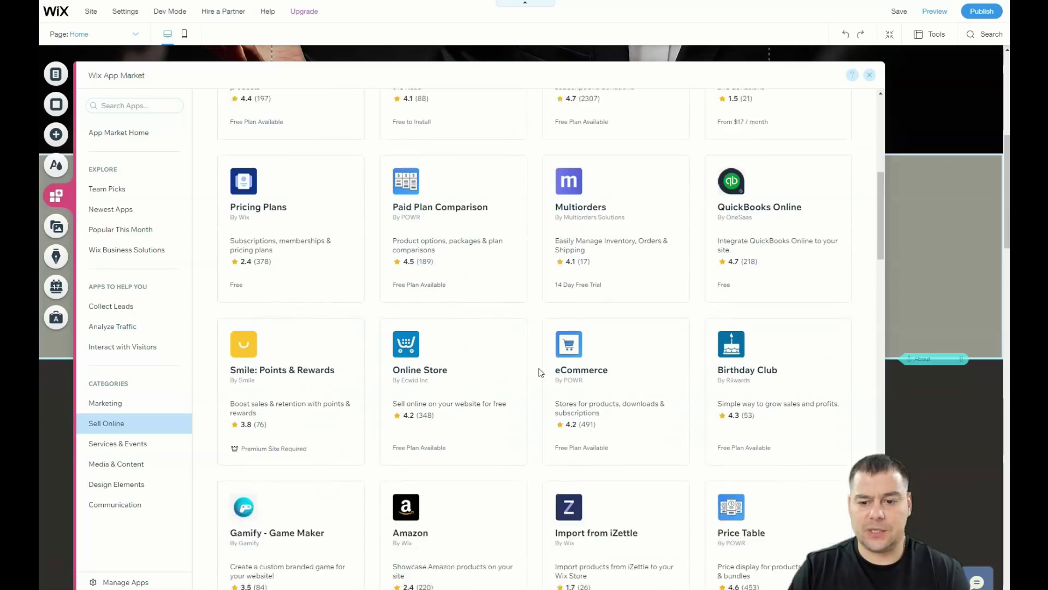
scroll(540, 372, "down", 5)
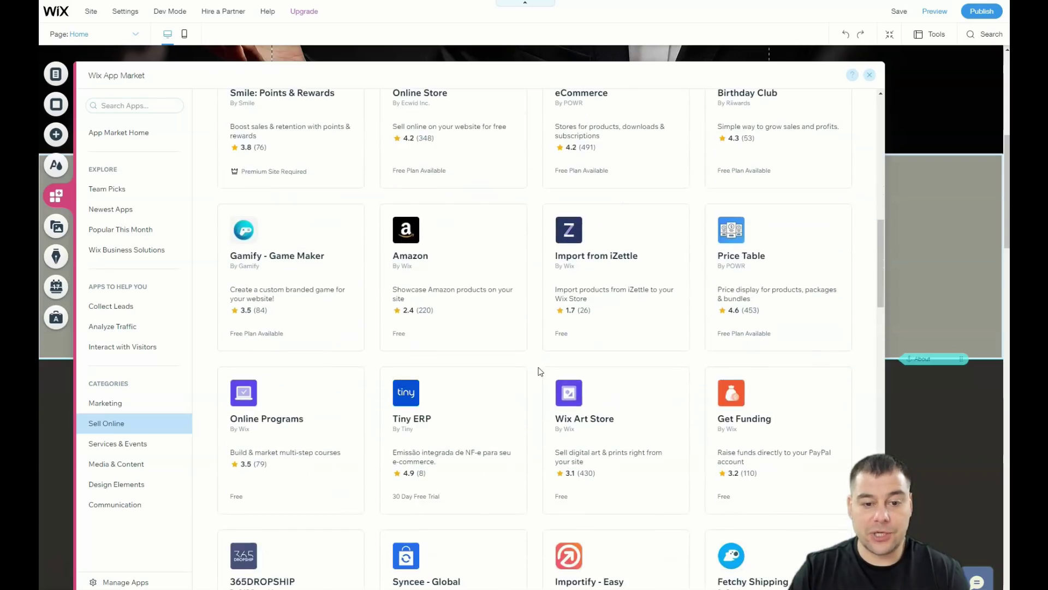
scroll(540, 372, "down", 8)
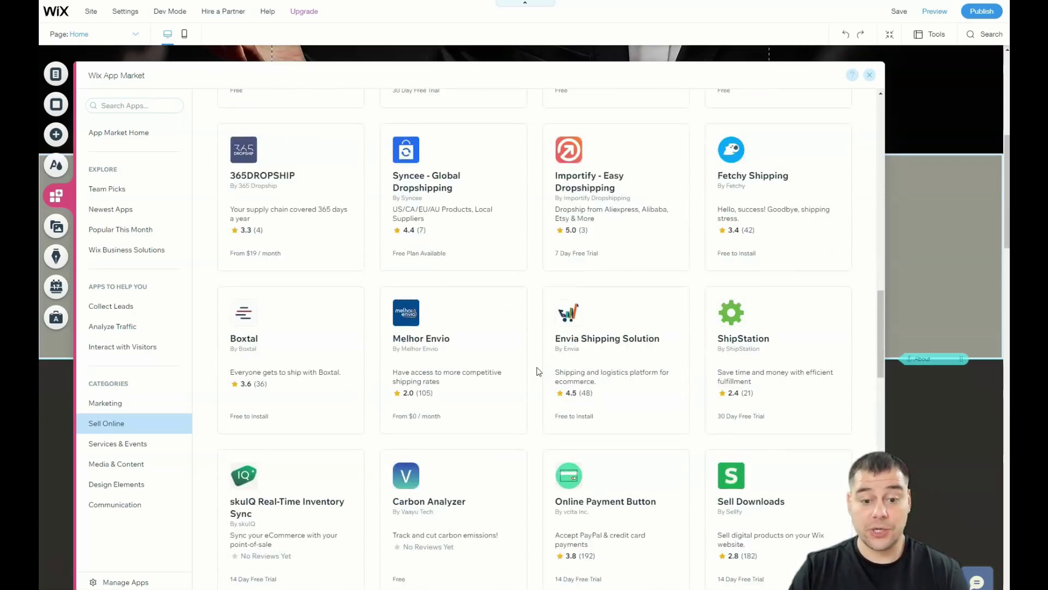
scroll(539, 372, "down", 7)
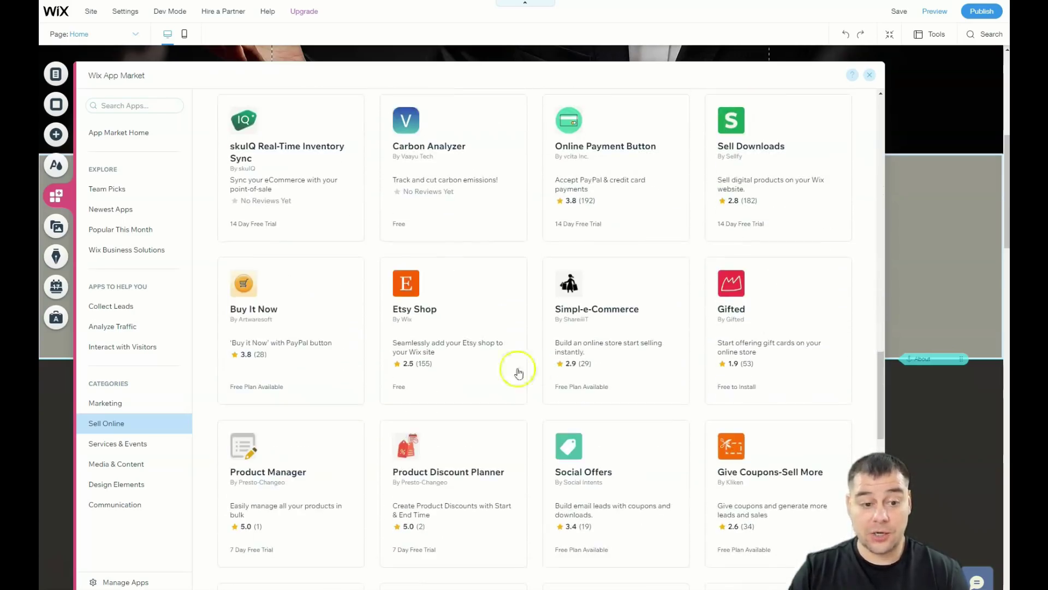
scroll(526, 374, "down", 11)
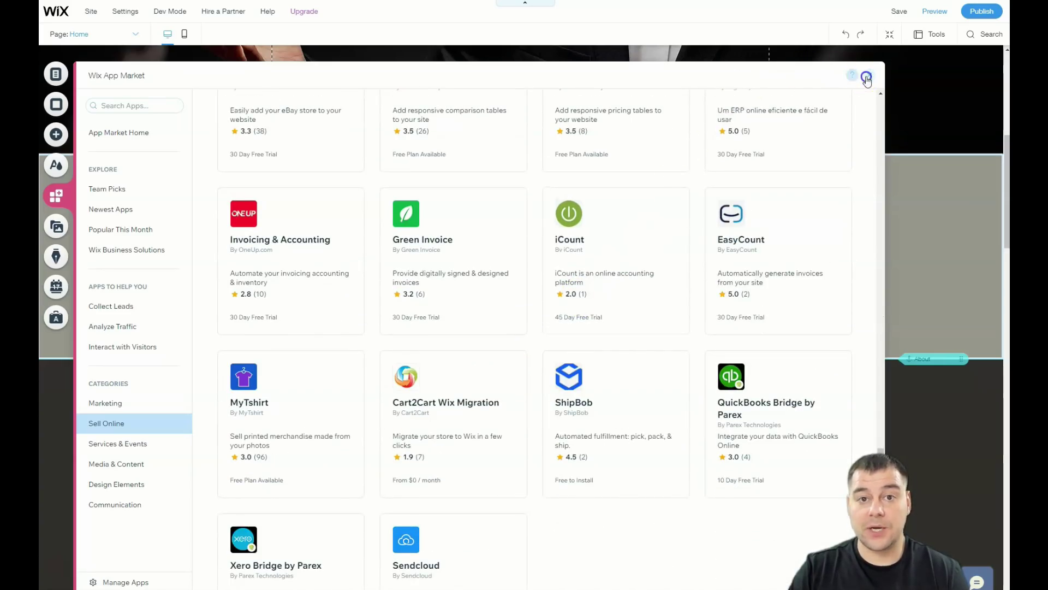
Step: Close the App Market and scroll back up to the Home page hero
left_click(861, 81)
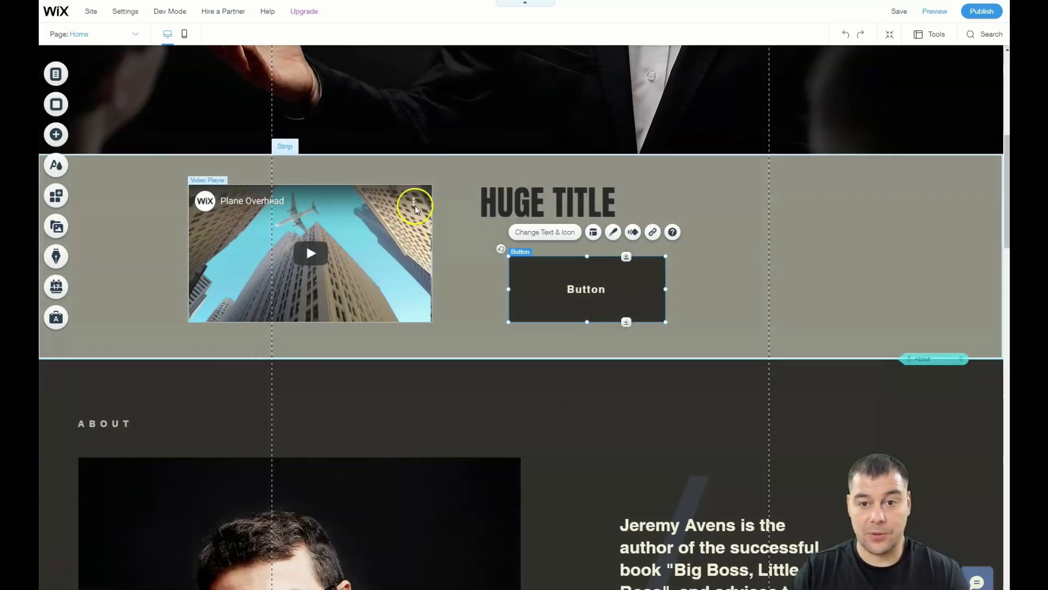
scroll(527, 235, "up", 1)
scroll(527, 235, "up", 7)
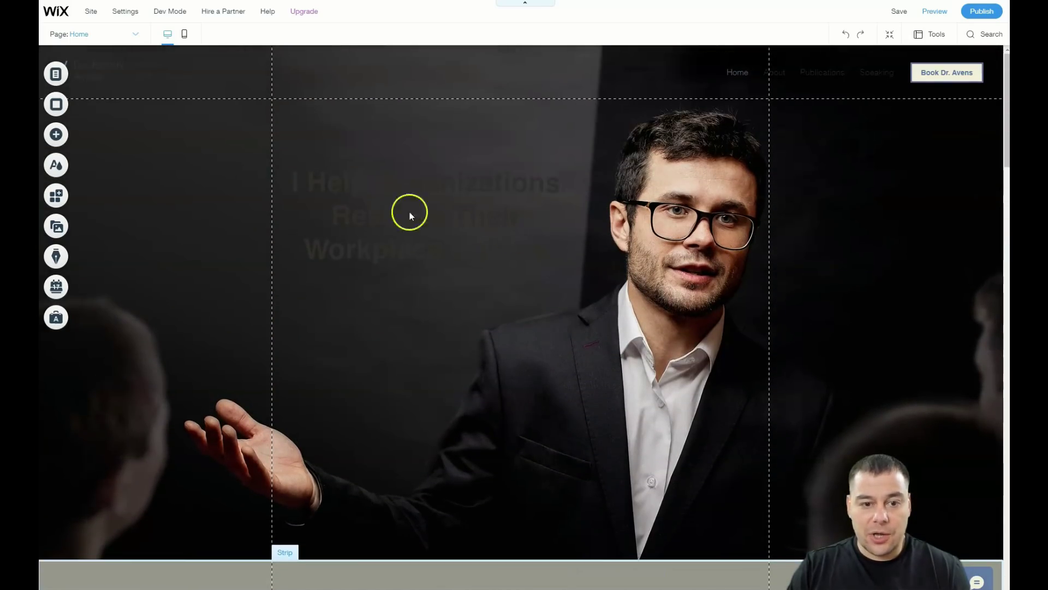
Step: Change the hero heading's text colour to the cream swatch (#F3F2DC)
double_click(385, 213)
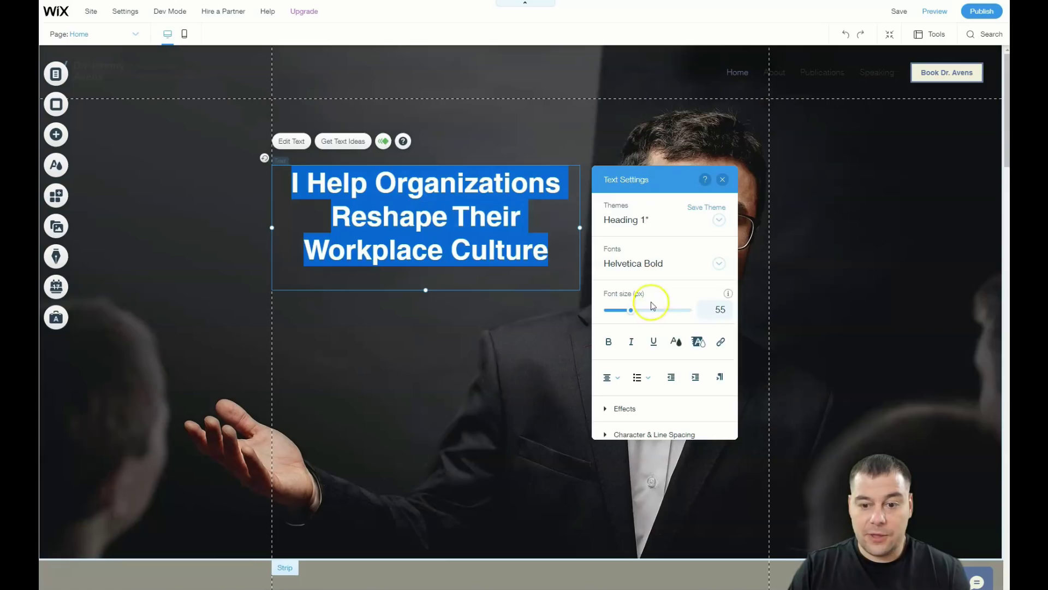
left_click(676, 342)
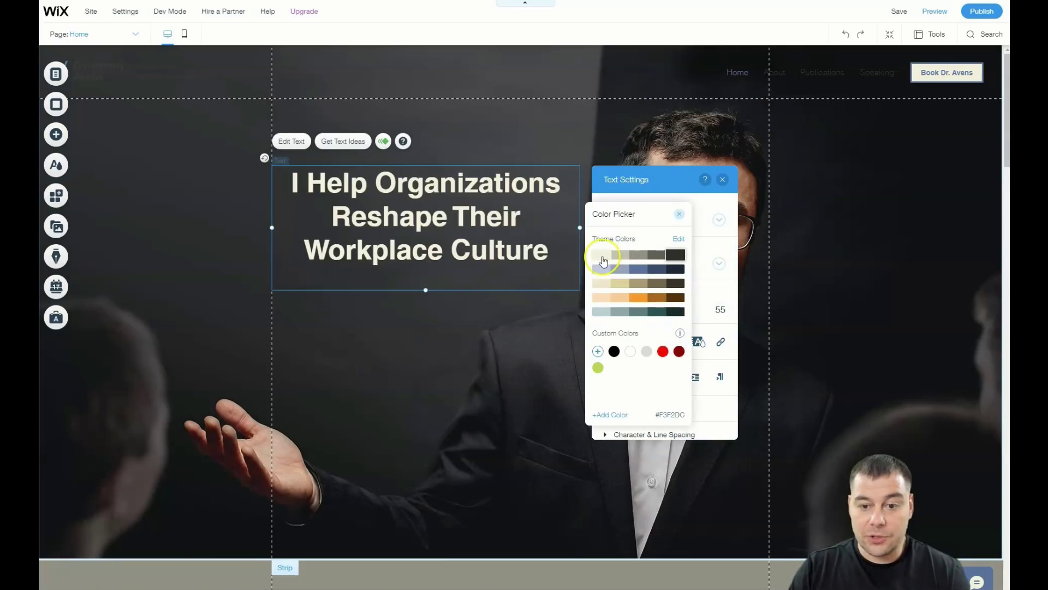
left_click(405, 395)
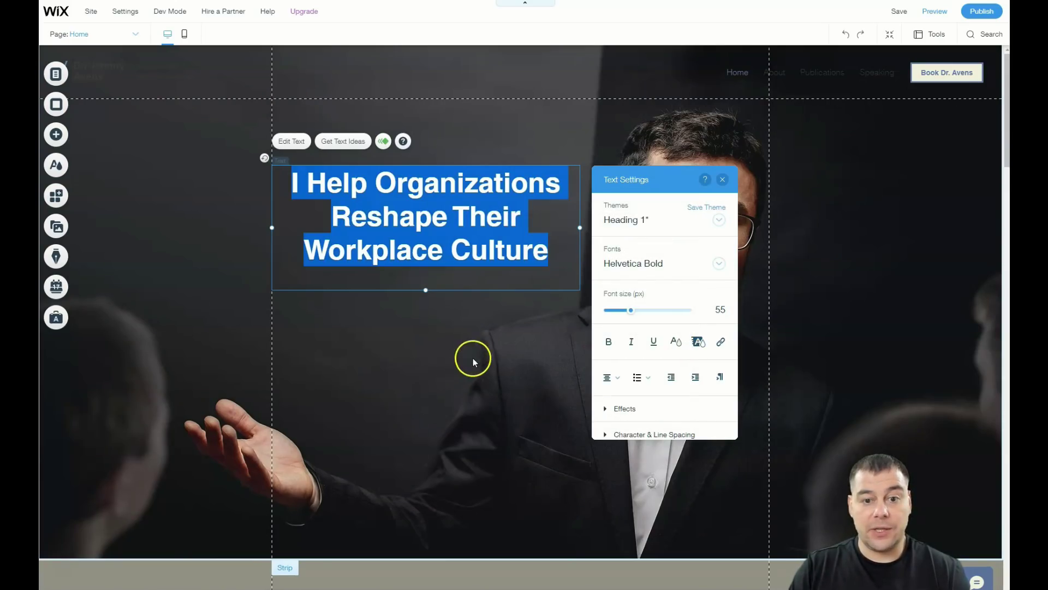
left_click(444, 386)
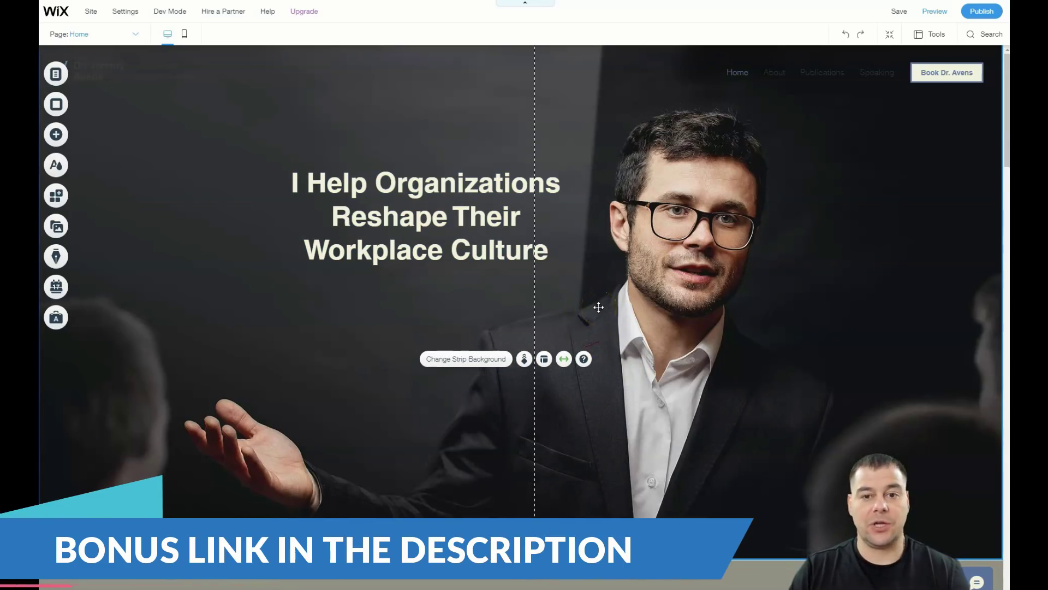
mouse_move(695, 303)
left_mouse_down()
mouse_move(746, 299)
mouse_move(706, 279)
mouse_move(703, 258)
left_mouse_up()
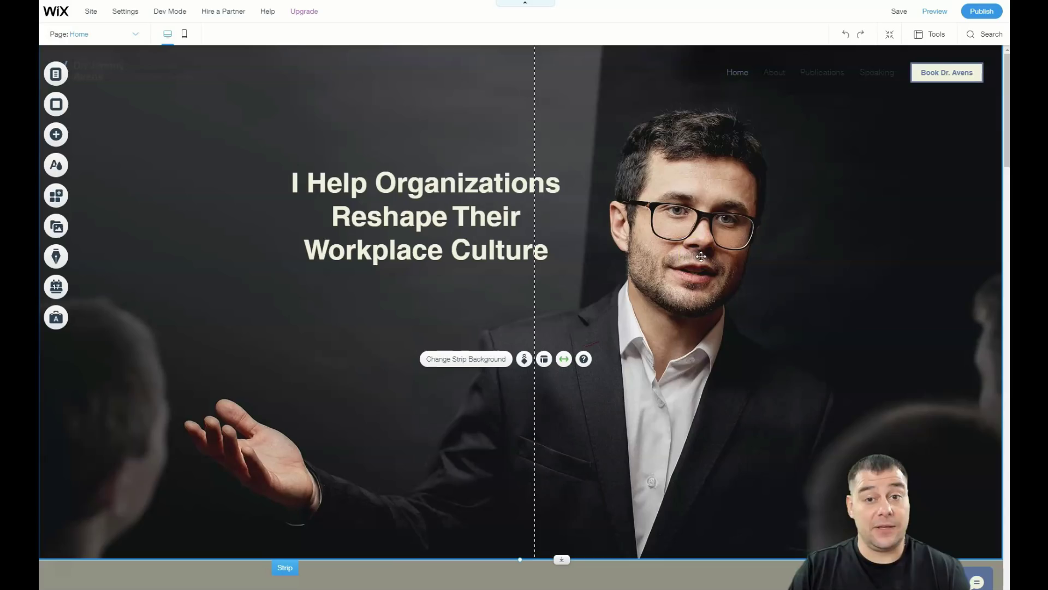